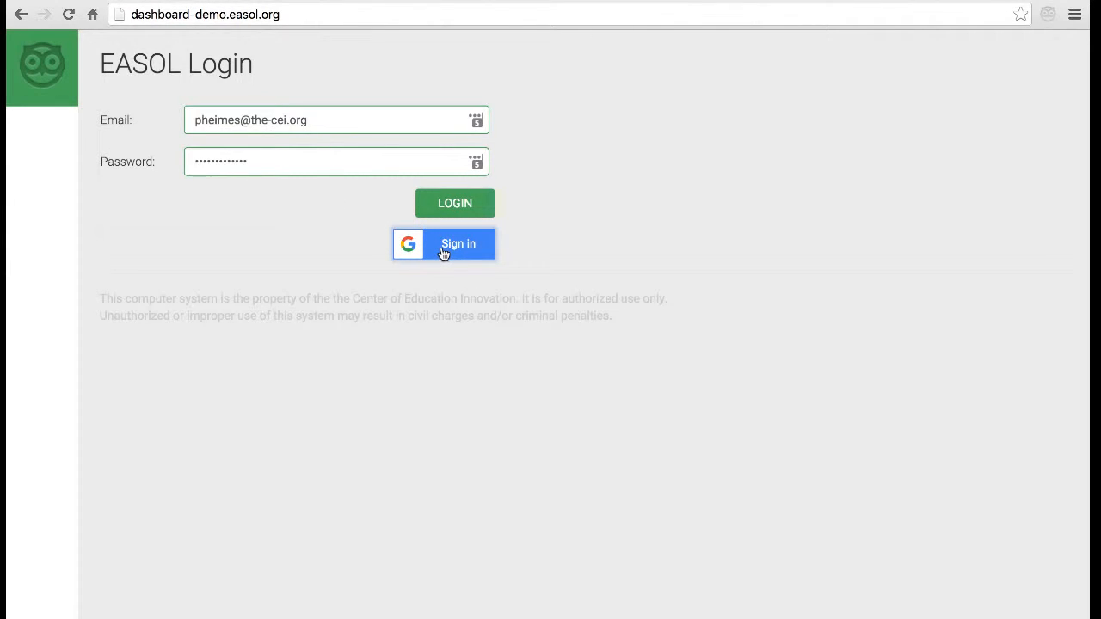
# - Log in to the EASOL demo with the already-entered email and password
pyautogui.click(469, 211)
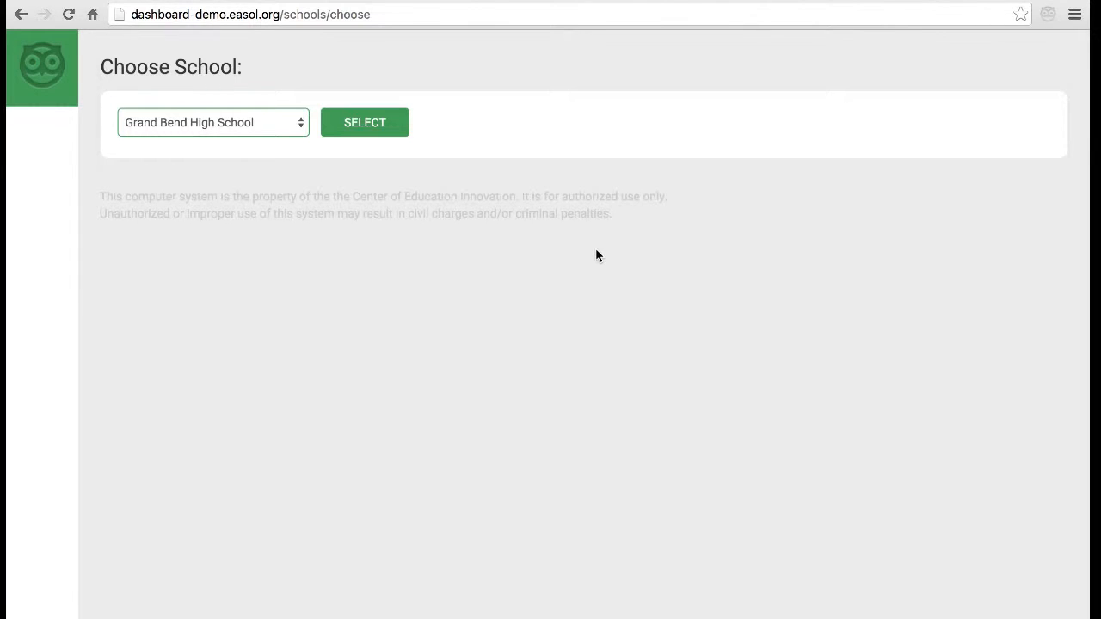
# - Choose Grand Bend Middle School from the school list and load its dashboard
pyautogui.click(247, 118)
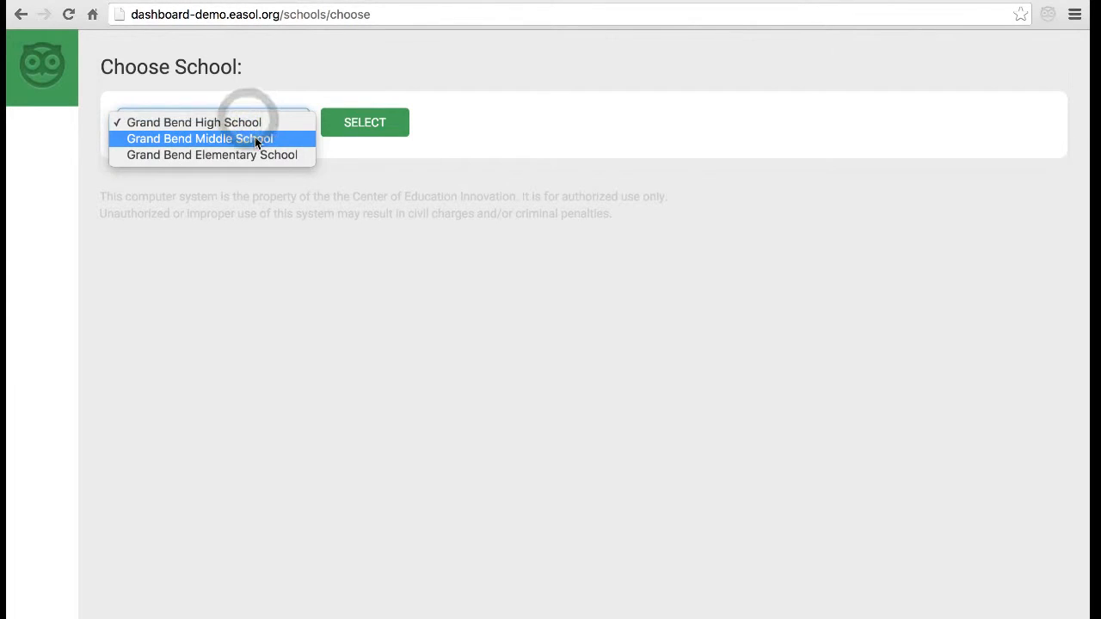
pyautogui.click(255, 137)
pyautogui.click(394, 315)
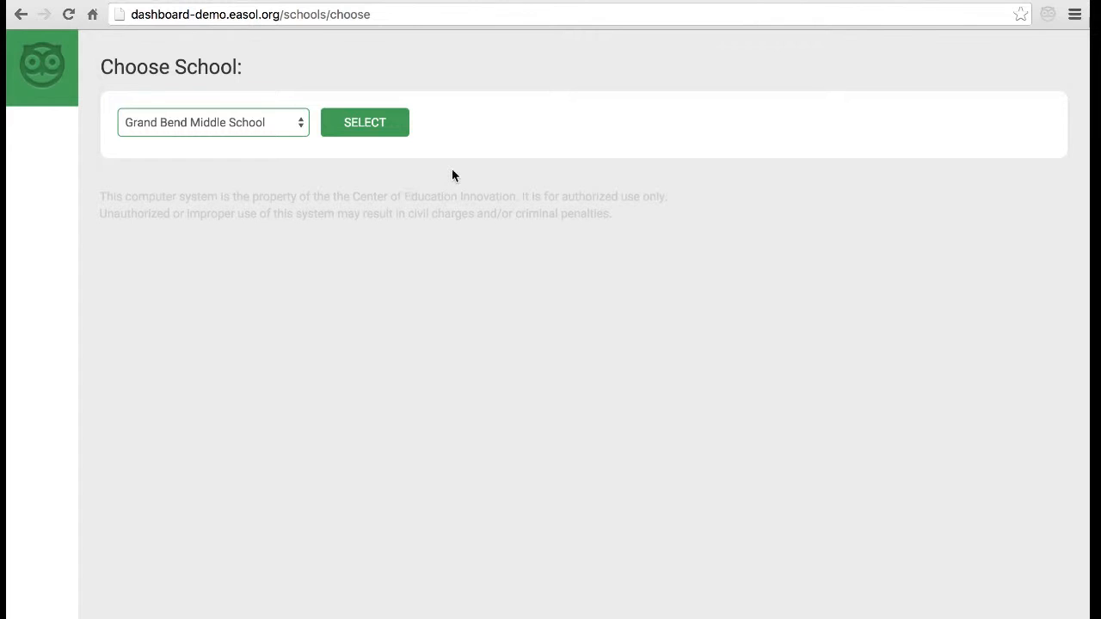
pyautogui.click(381, 128)
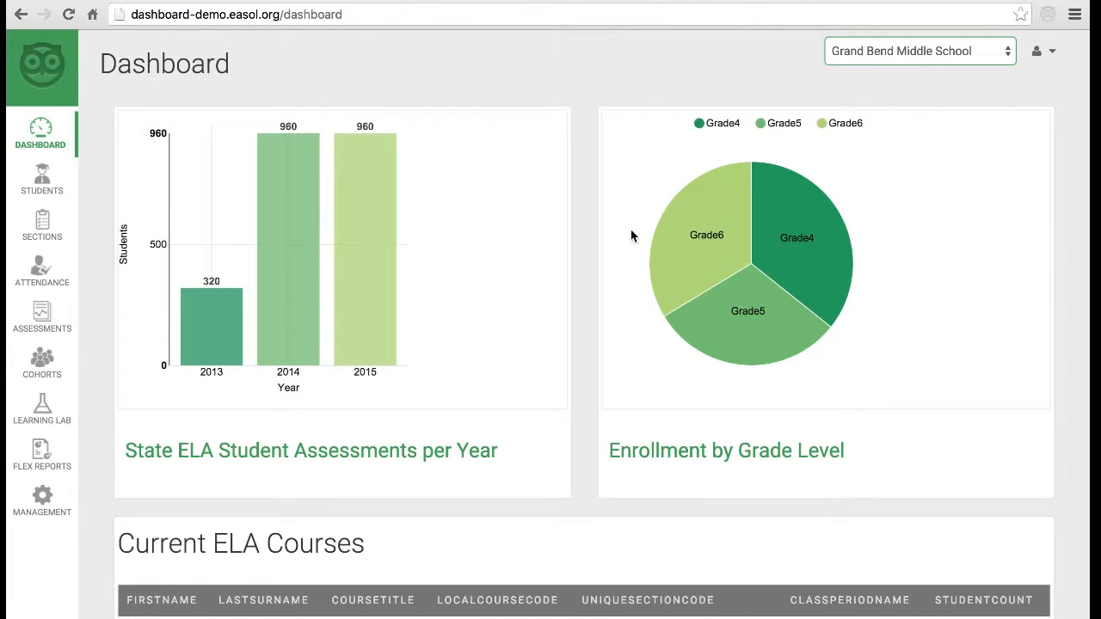
pyautogui.scroll(-4, 631, 235)
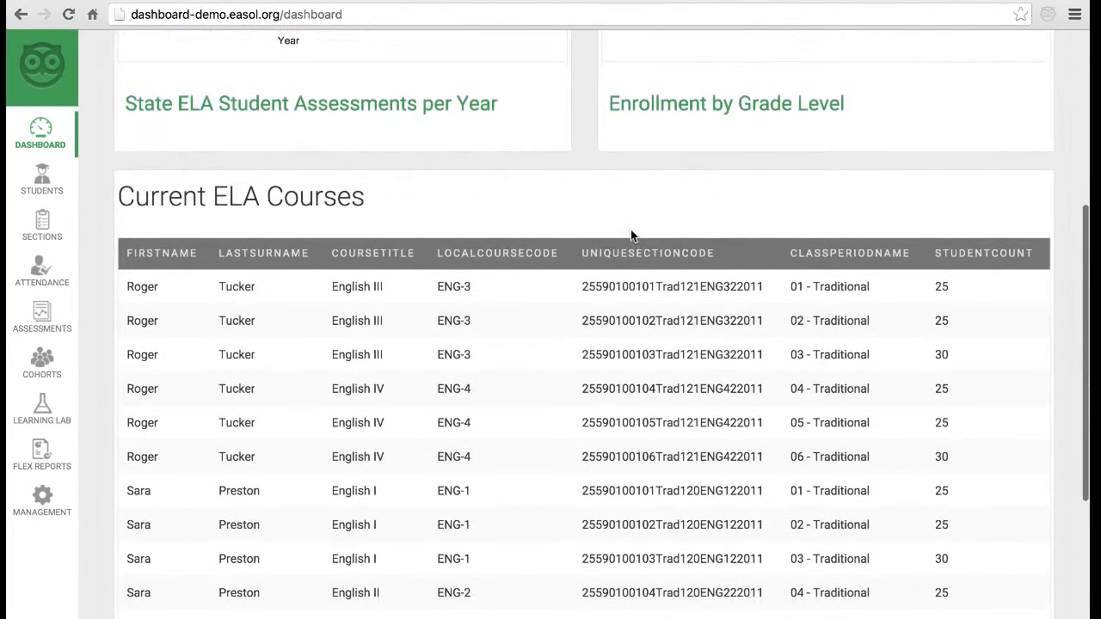
pyautogui.scroll(1, 631, 235)
pyautogui.scroll(4, 631, 235)
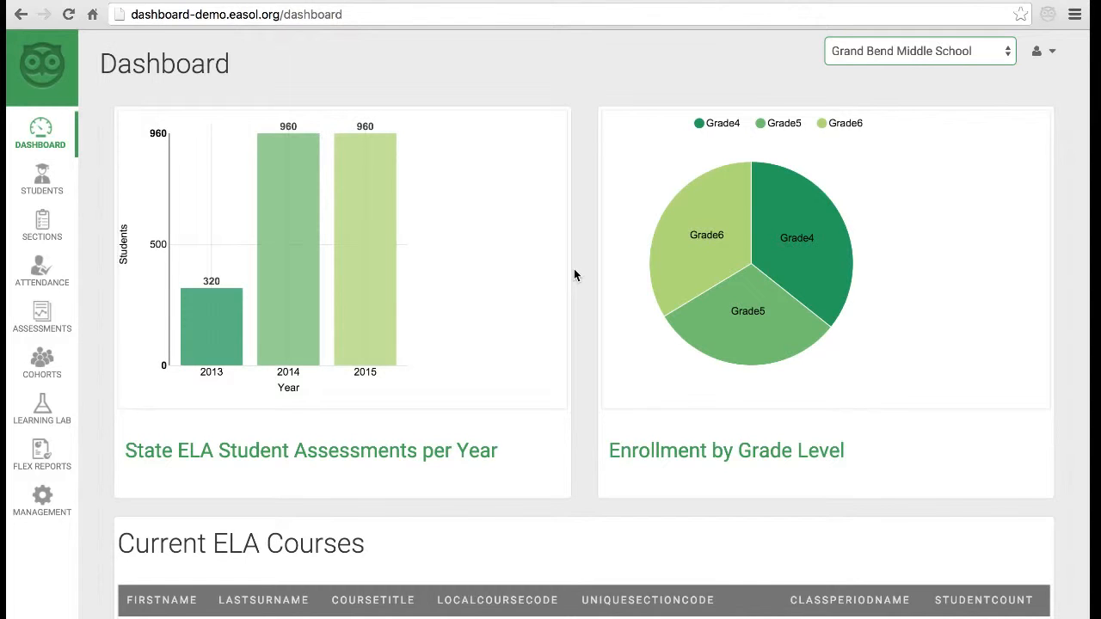
pyautogui.scroll(-2, 575, 274)
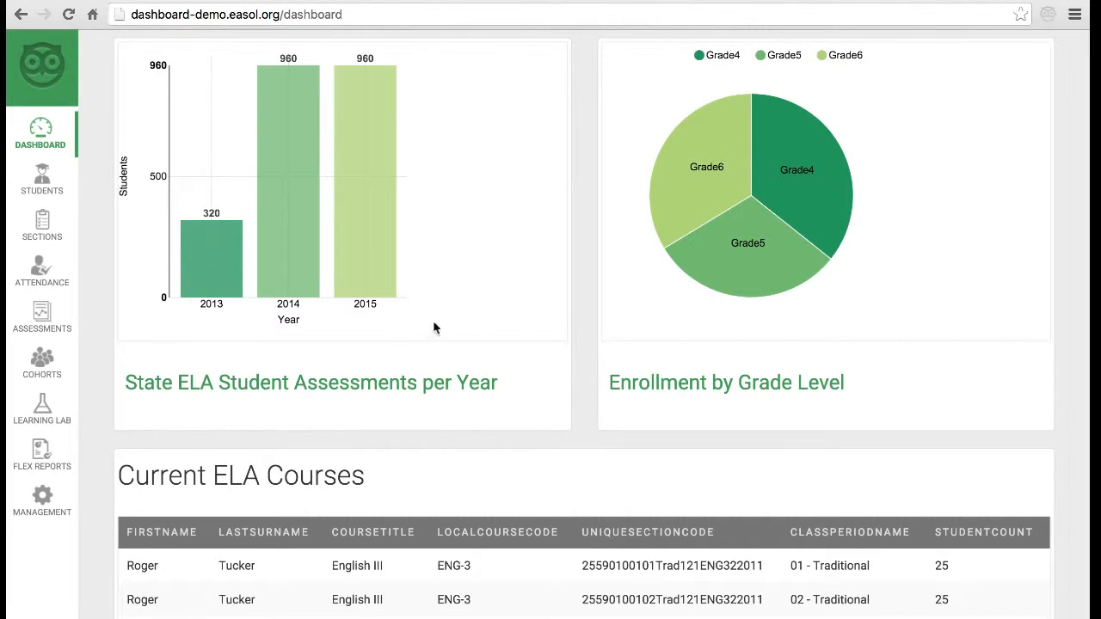
pyautogui.moveTo(219, 257)
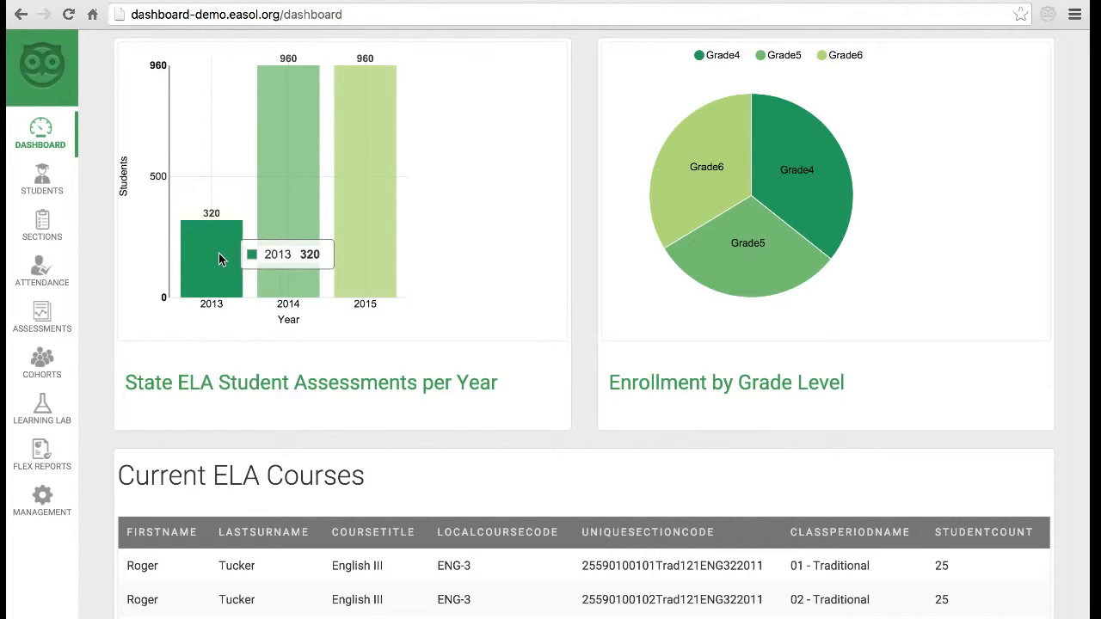
pyautogui.moveTo(286, 183)
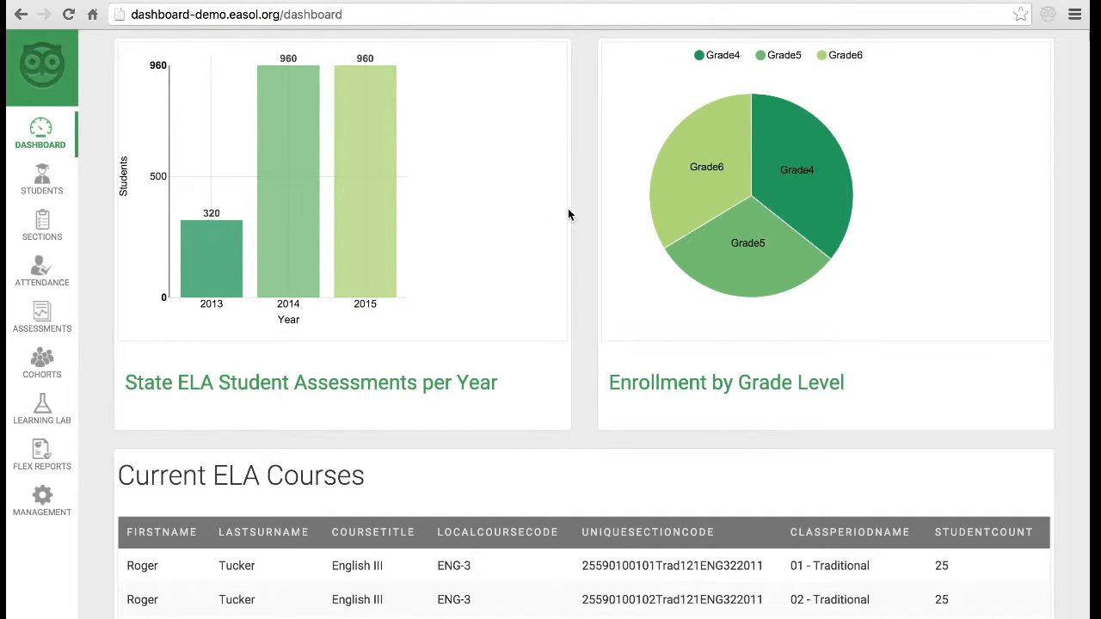
pyautogui.moveTo(791, 162)
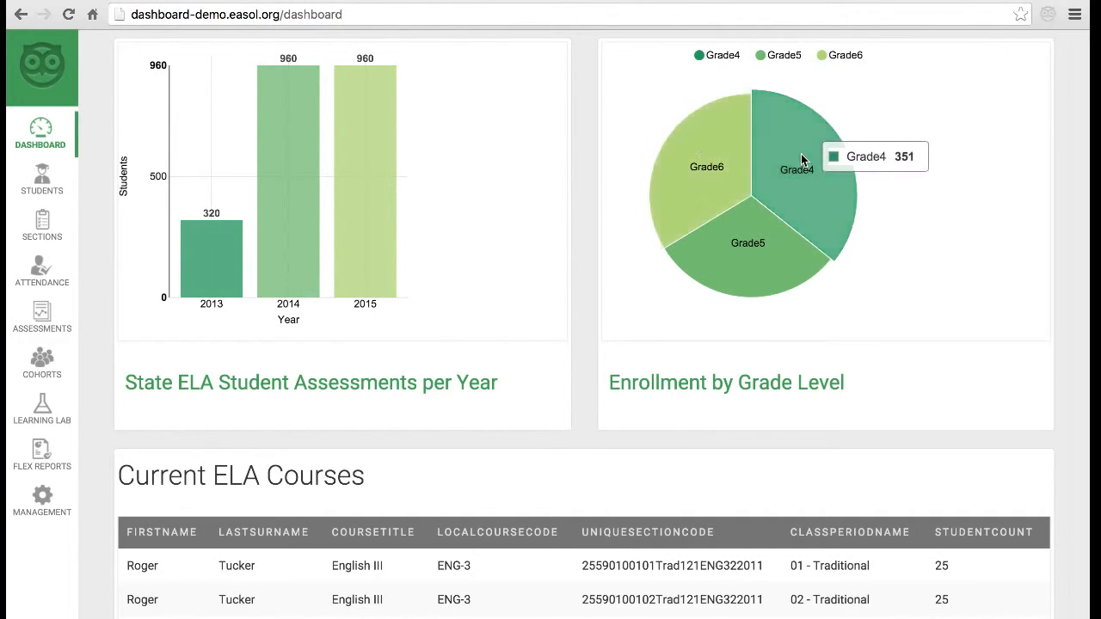
pyautogui.moveTo(786, 273)
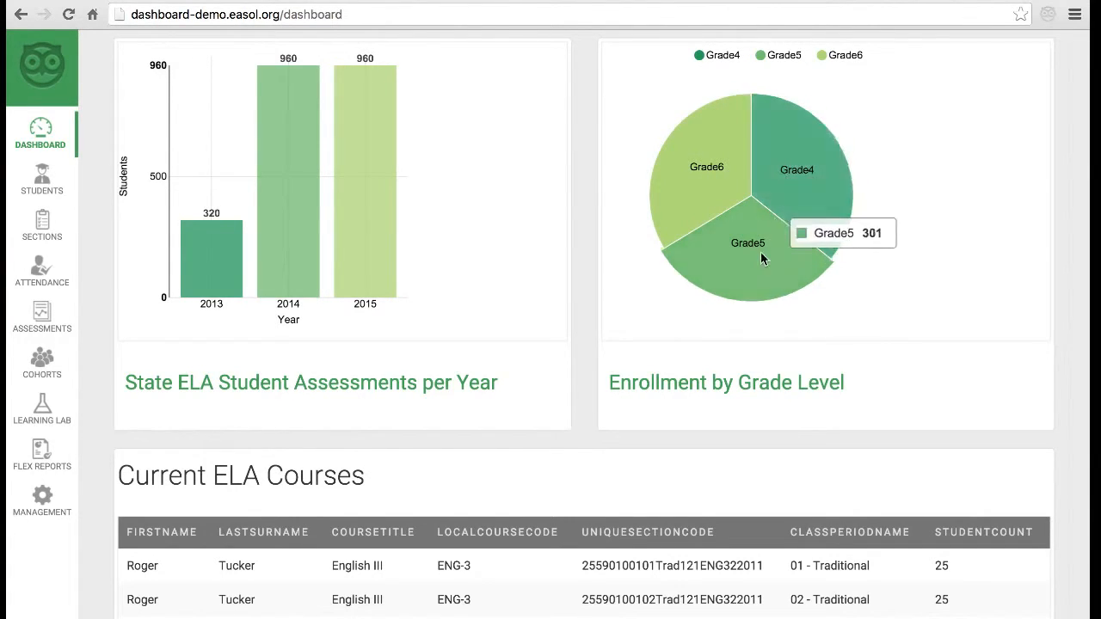
pyautogui.moveTo(757, 257)
pyautogui.scroll(-4, 584, 276)
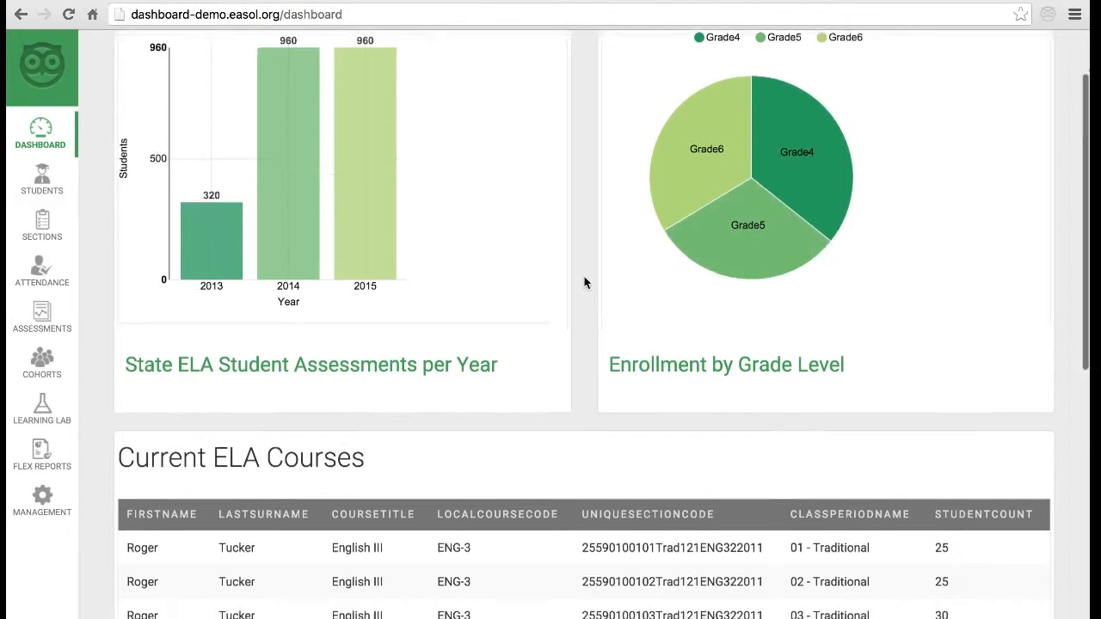
pyautogui.scroll(-1, 584, 278)
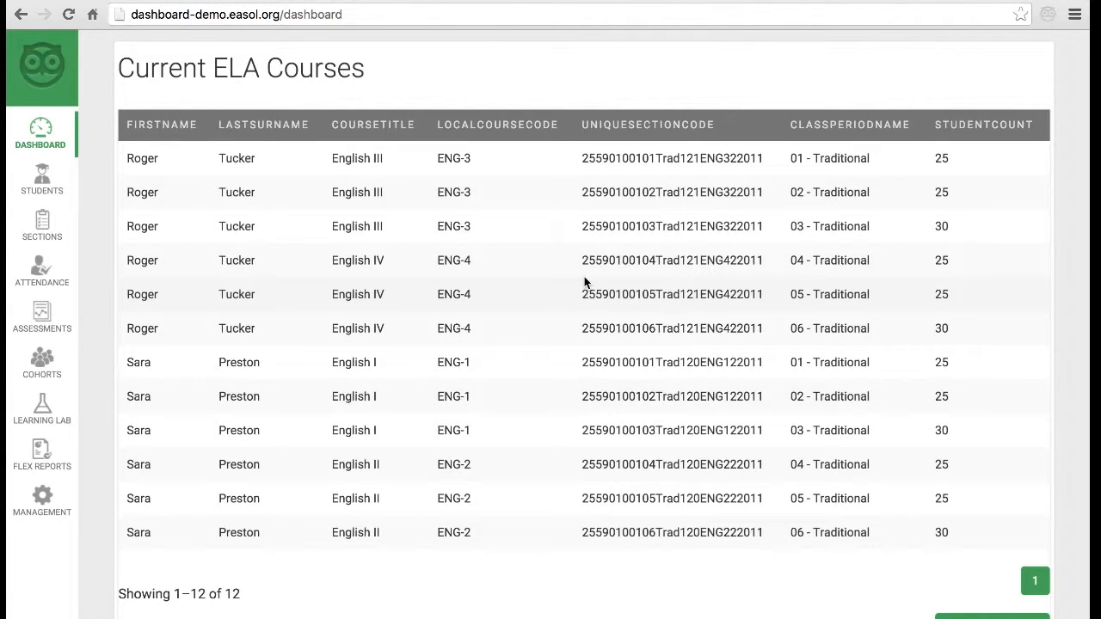
pyautogui.scroll(5, 584, 281)
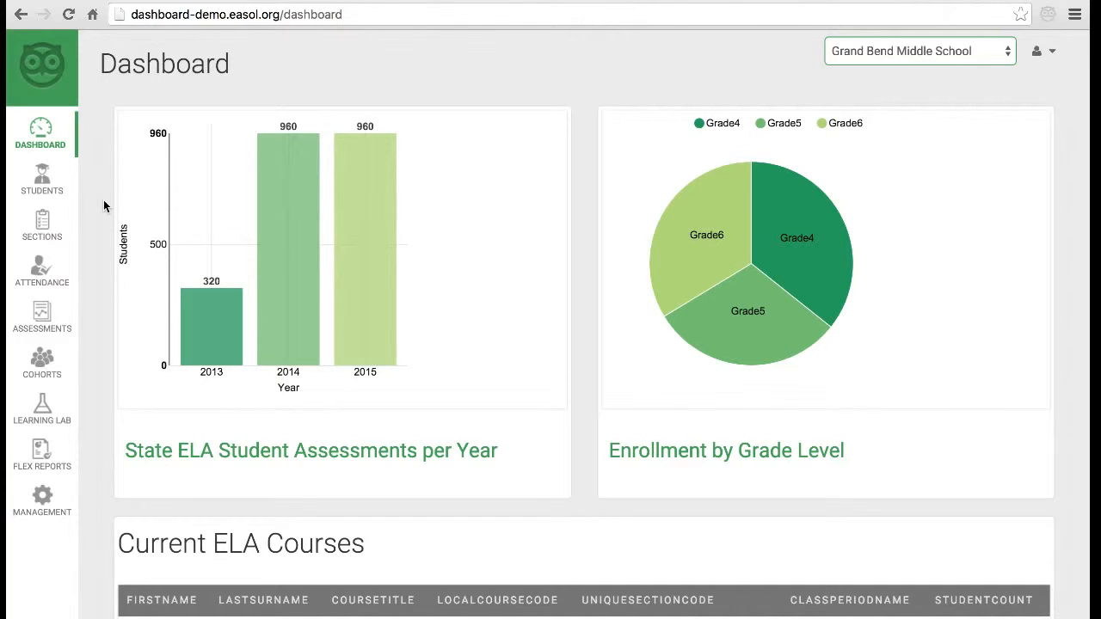
# - In the Students list, search for 'Adam', then clear the search to show everyone
pyautogui.click(40, 185)
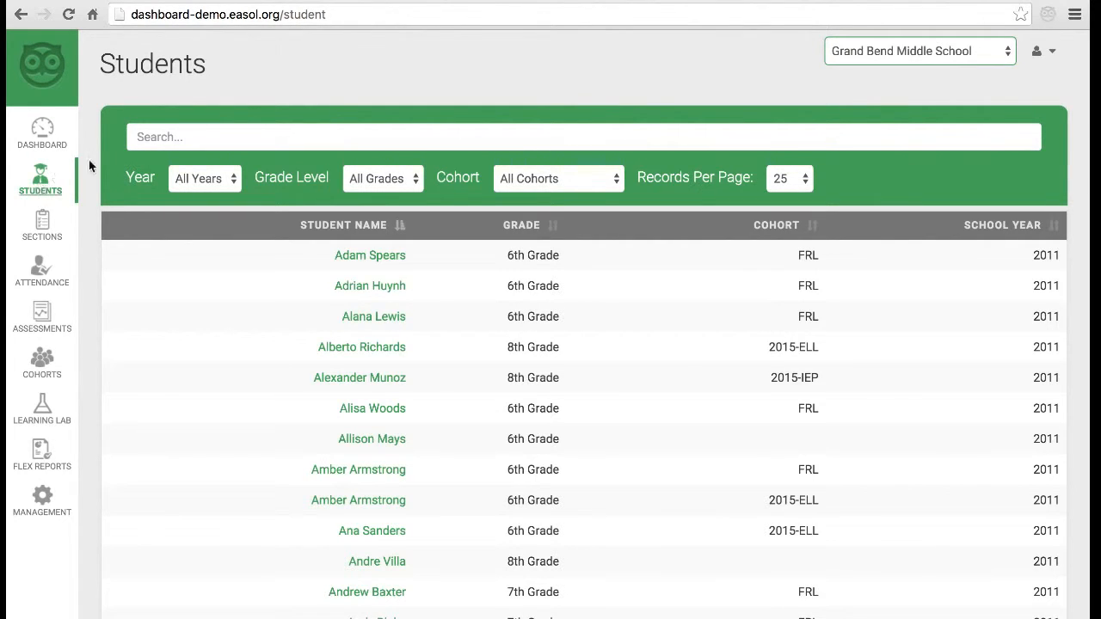
pyautogui.click(193, 141)
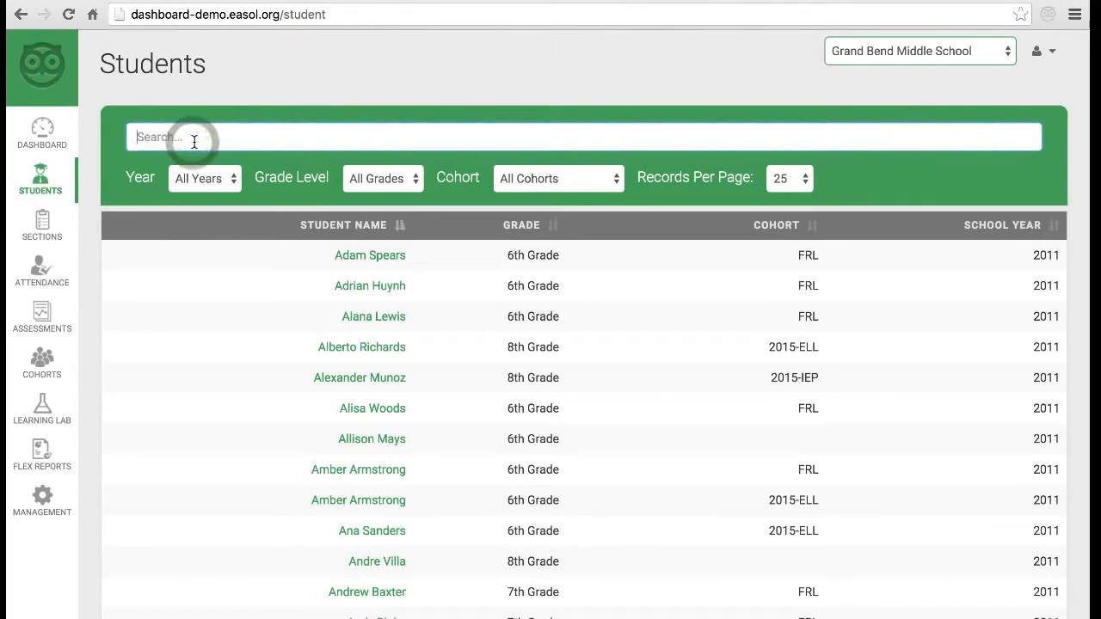
pyautogui.write('Adam')
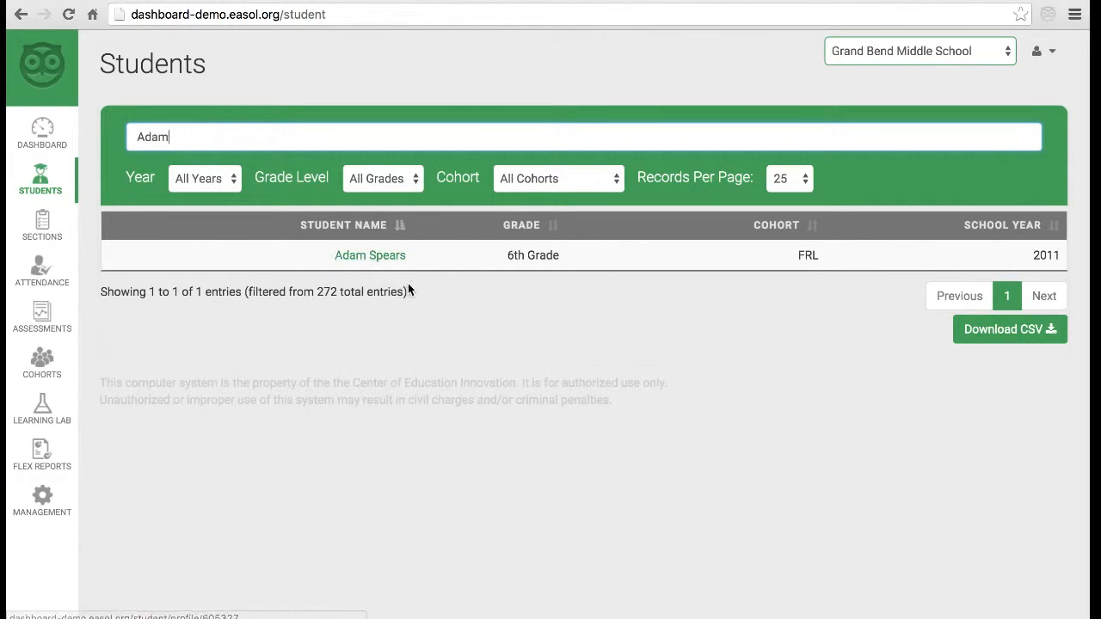
pyautogui.hotkey('ctrl', 'a')
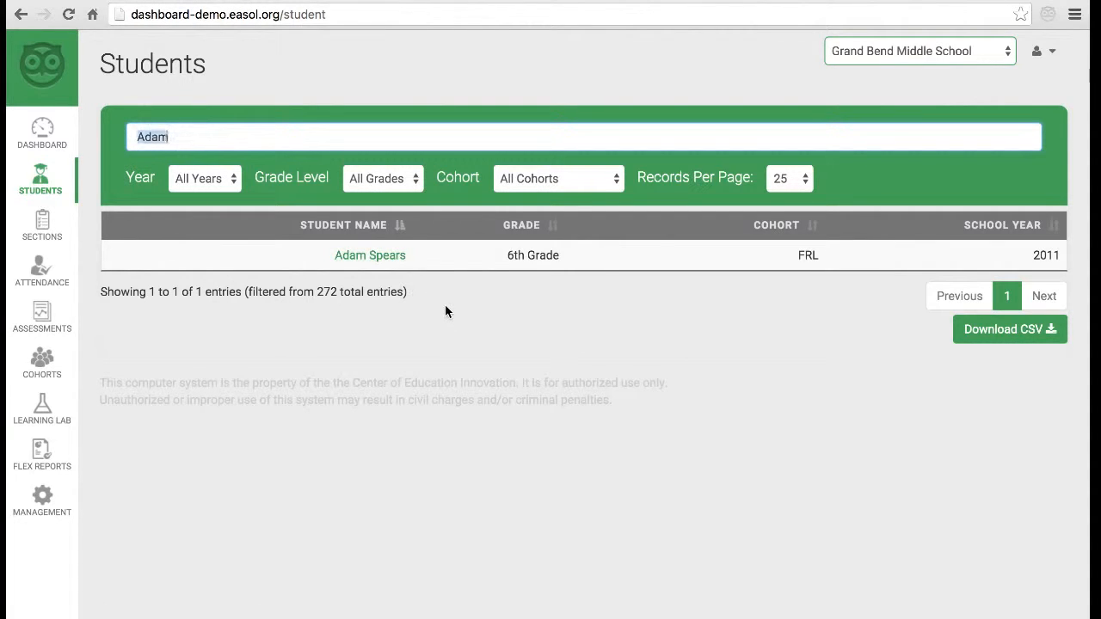
pyautogui.press('BackSpace')
# - Check the Year and Cohort filters without changing them, then open the first student's profile
pyautogui.click(225, 184)
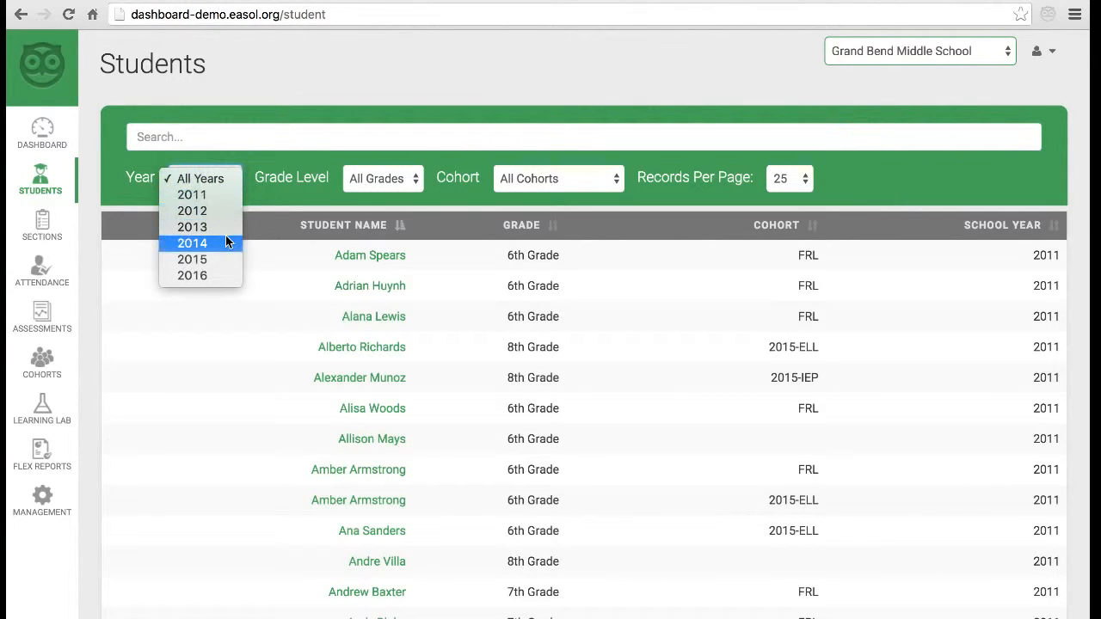
pyautogui.click(326, 187)
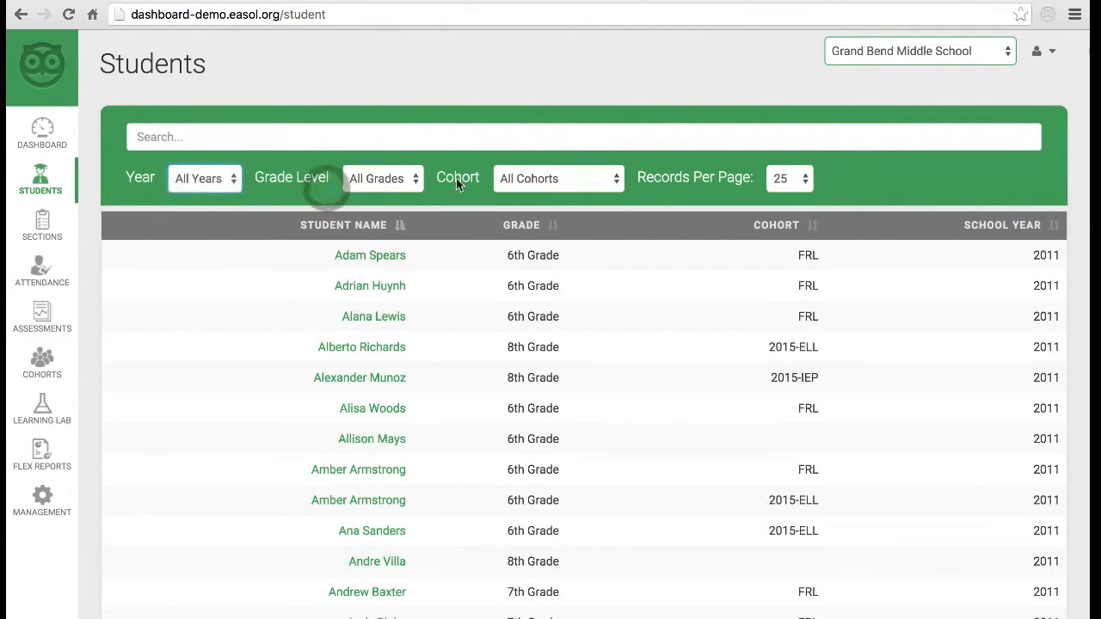
pyautogui.click(530, 178)
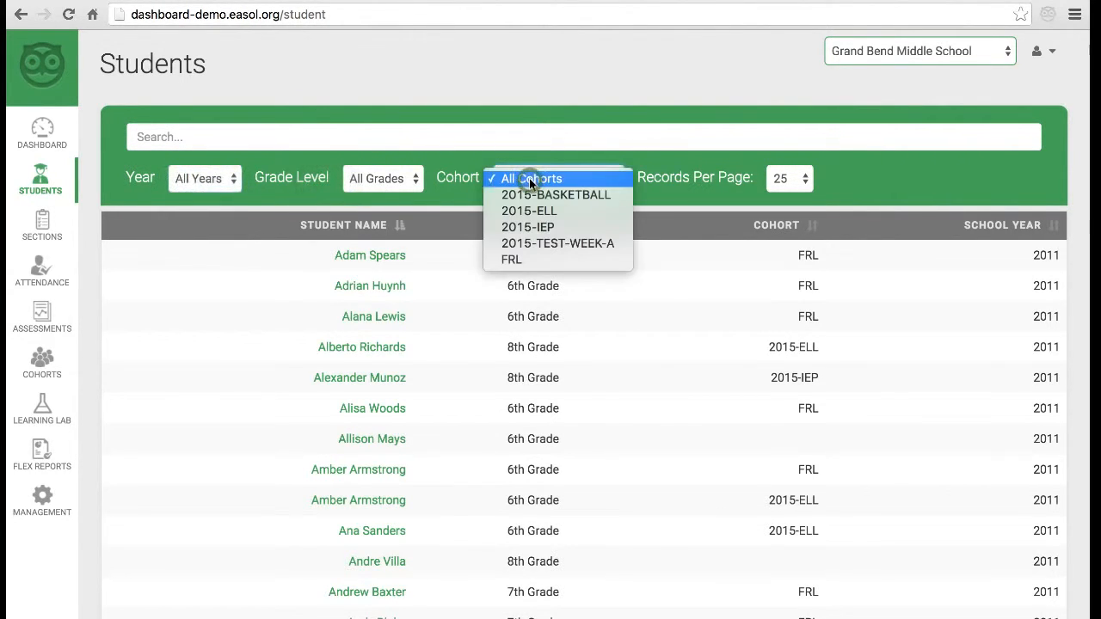
pyautogui.click(583, 143)
pyautogui.scroll(-2, 448, 256)
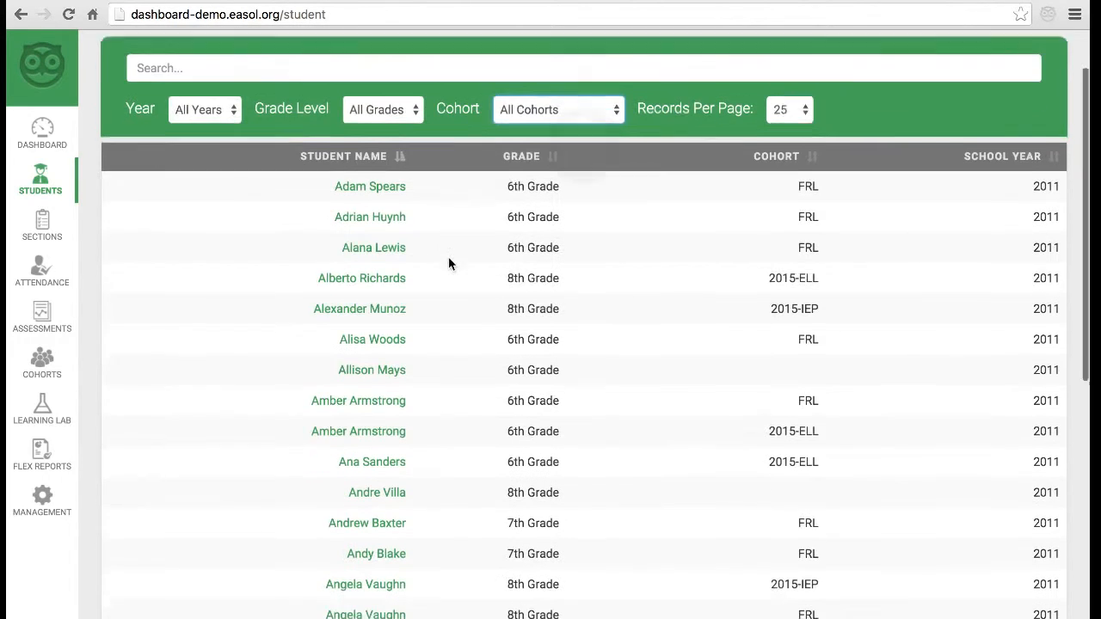
pyautogui.scroll(-1, 449, 256)
pyautogui.click(368, 168)
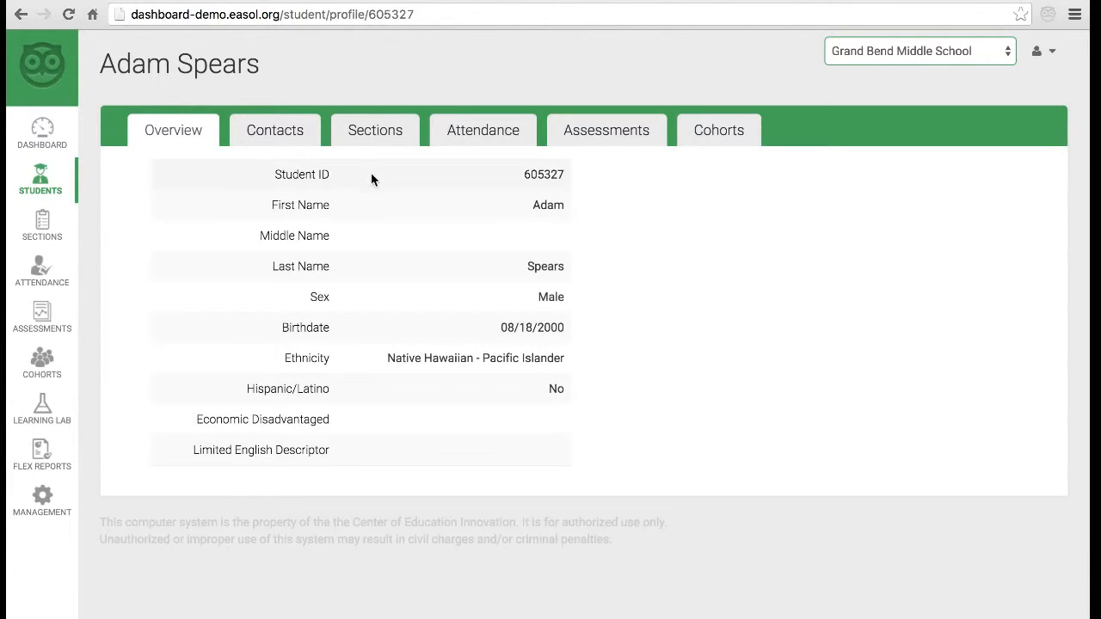
# - Review the student's Contacts, Sections, Attendance, Assessments and Cohorts tabs, then go to Sections
pyautogui.click(298, 142)
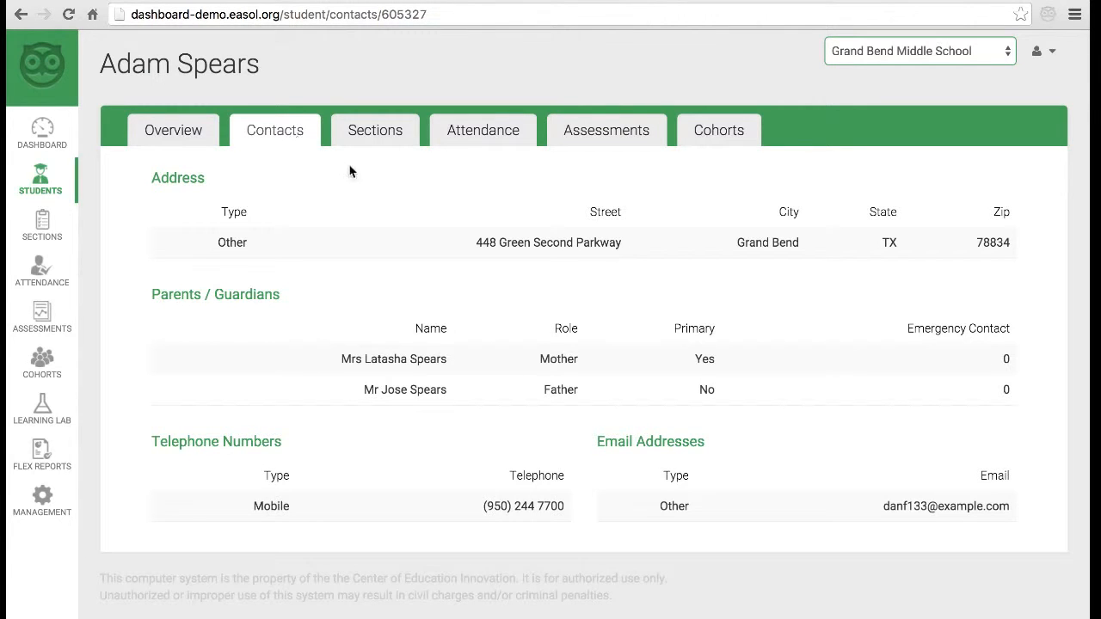
pyautogui.click(396, 141)
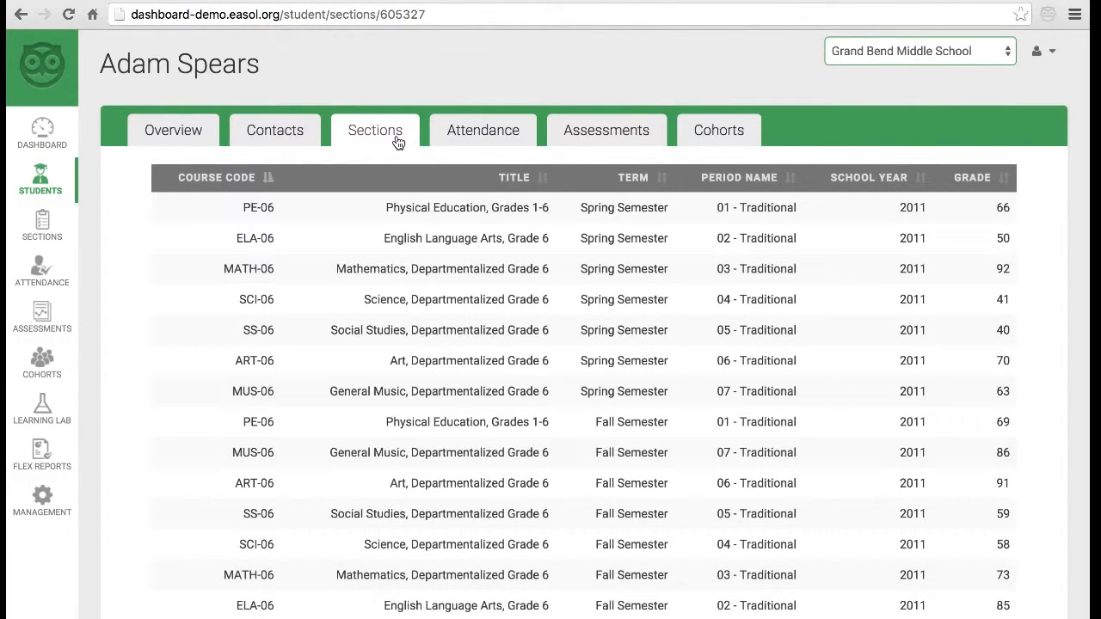
pyautogui.click(473, 143)
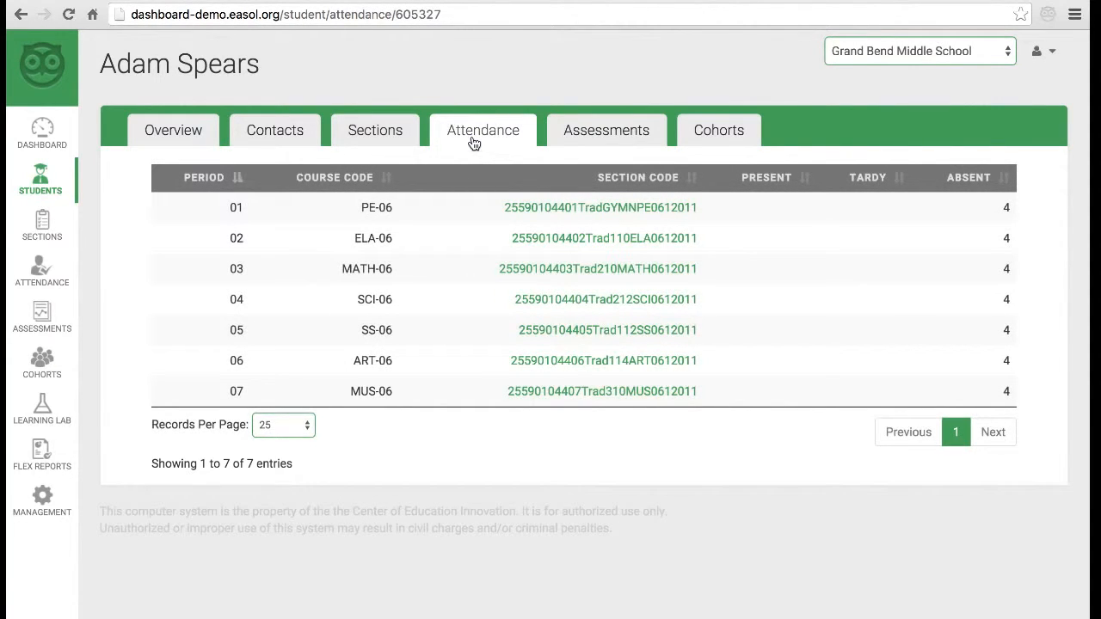
pyautogui.click(605, 136)
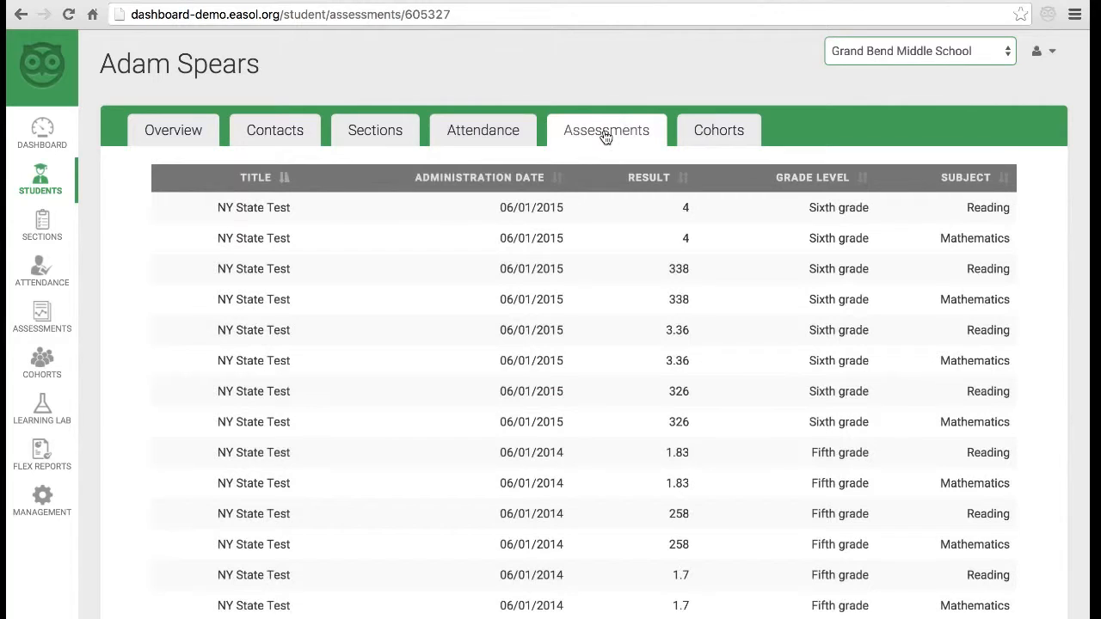
pyautogui.click(710, 132)
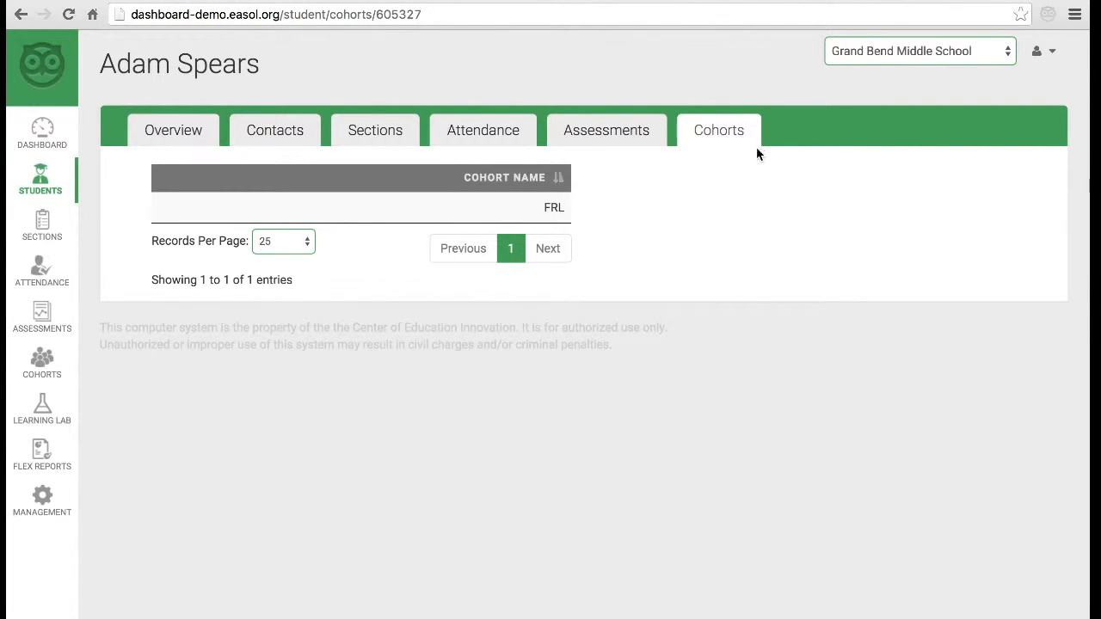
pyautogui.click(43, 225)
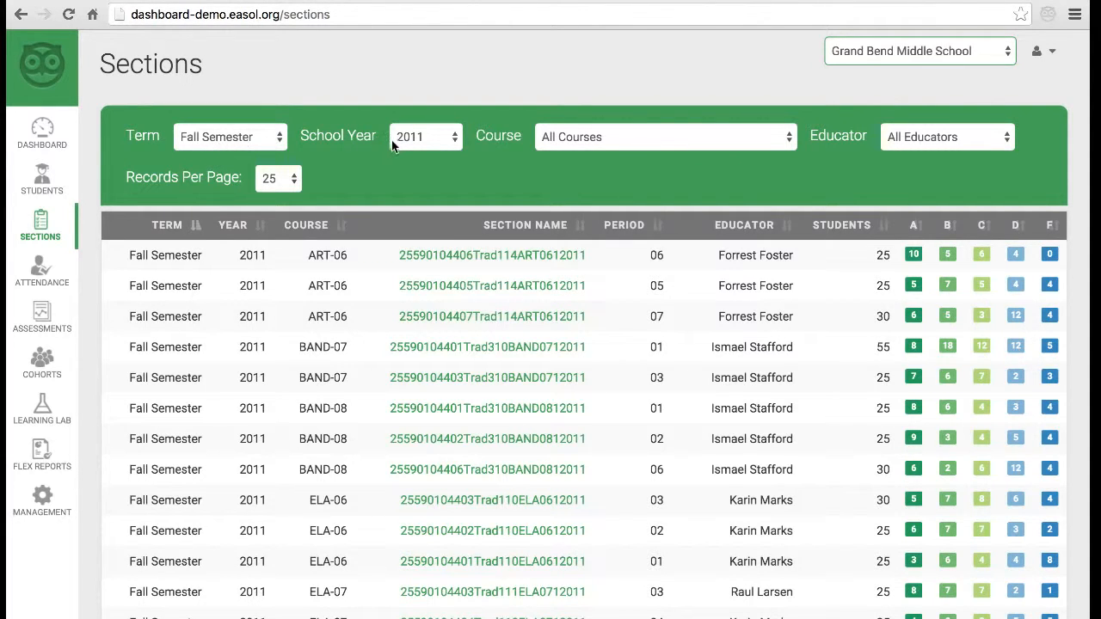
pyautogui.click(929, 142)
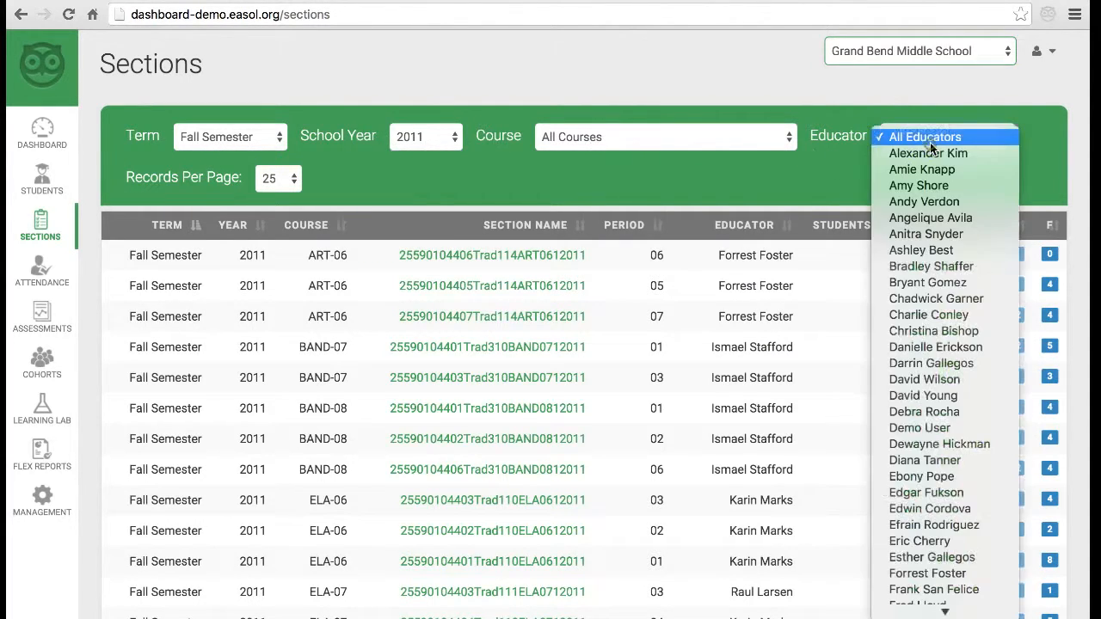
pyautogui.click(930, 140)
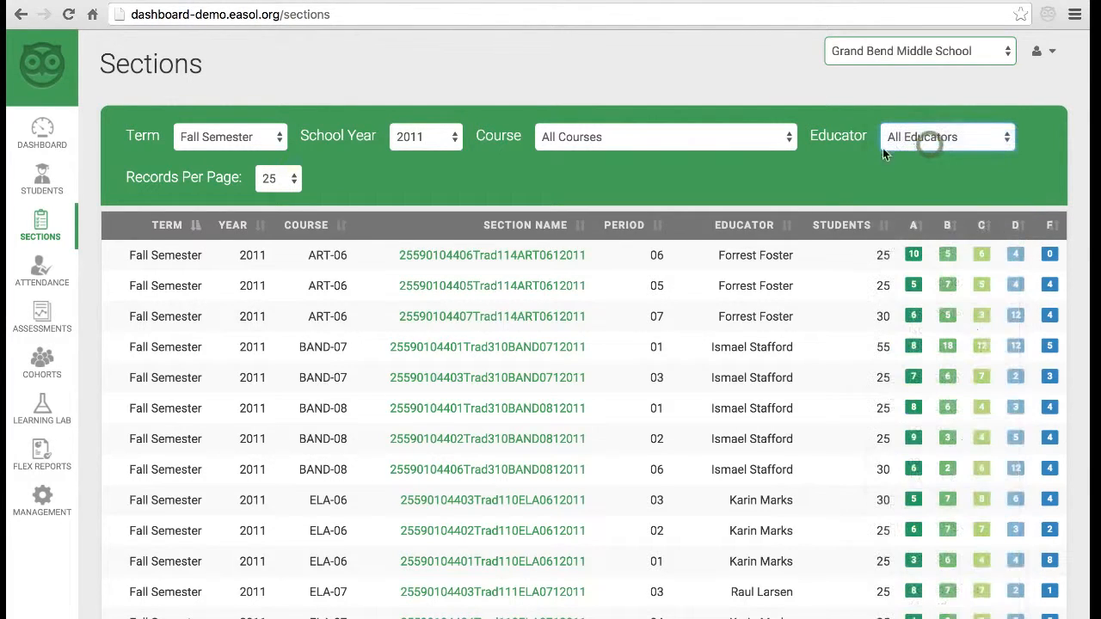
pyautogui.scroll(-3, 706, 205)
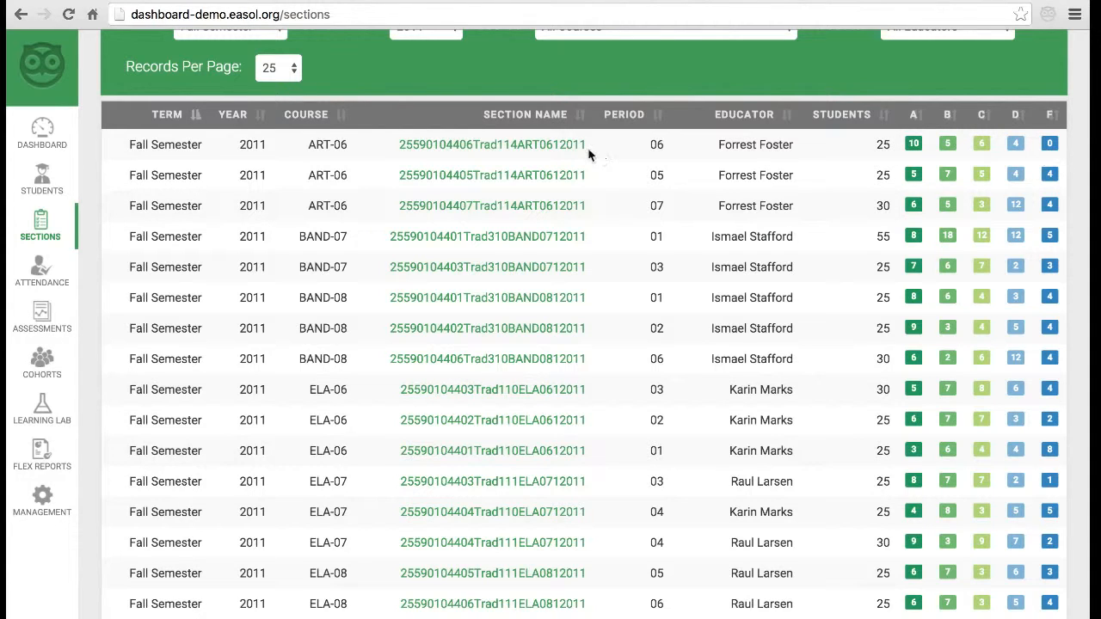
# - View the first ART-06 section's details and roster, then go to Attendance
pyautogui.click(465, 151)
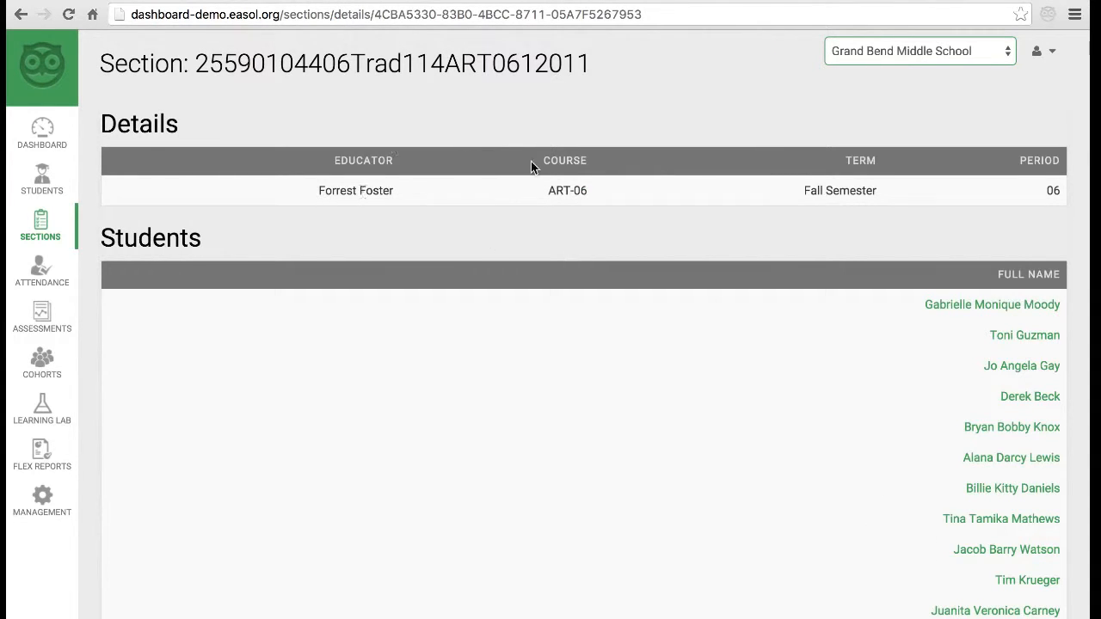
pyautogui.click(67, 270)
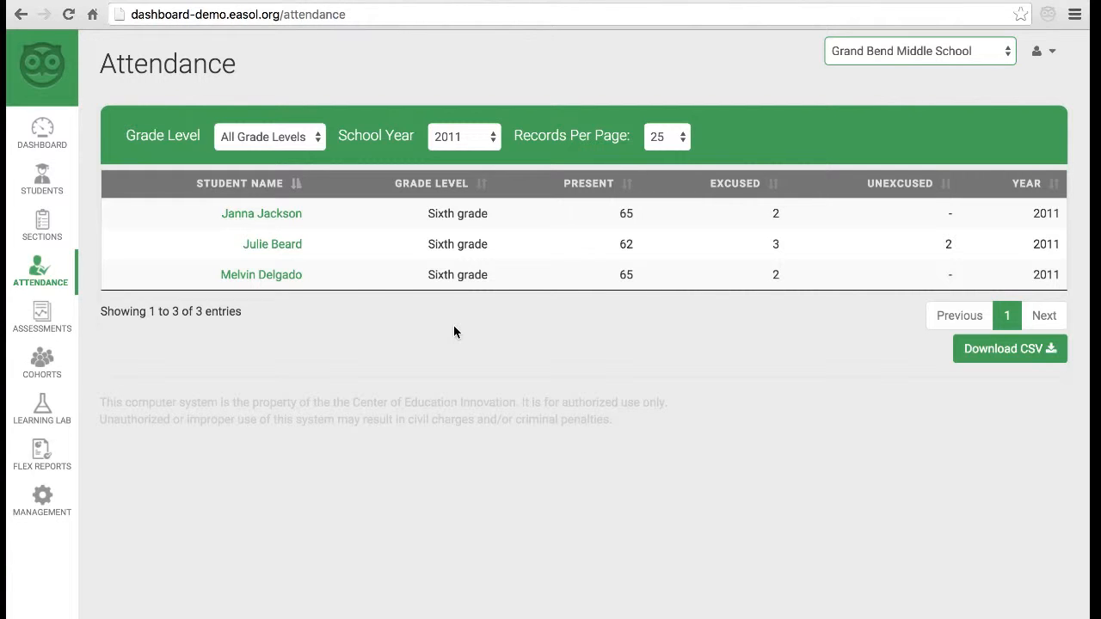
# - Check the Grade Level and School Year filters, keeping 2011, then go to Assessments
pyautogui.click(303, 147)
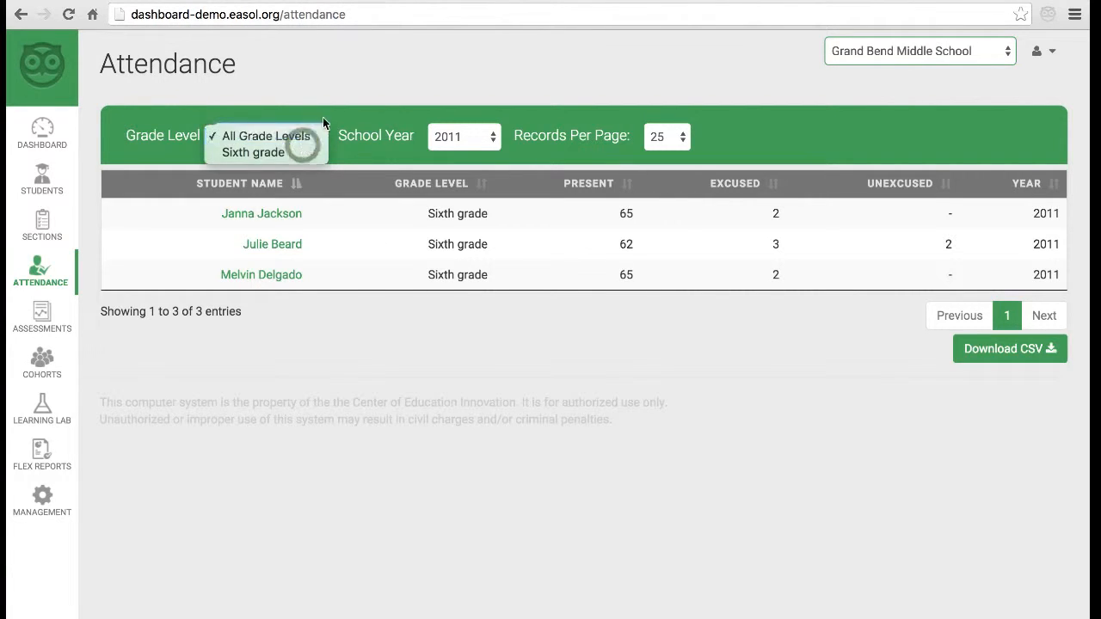
pyautogui.click(327, 115)
pyautogui.click(458, 139)
pyautogui.click(479, 78)
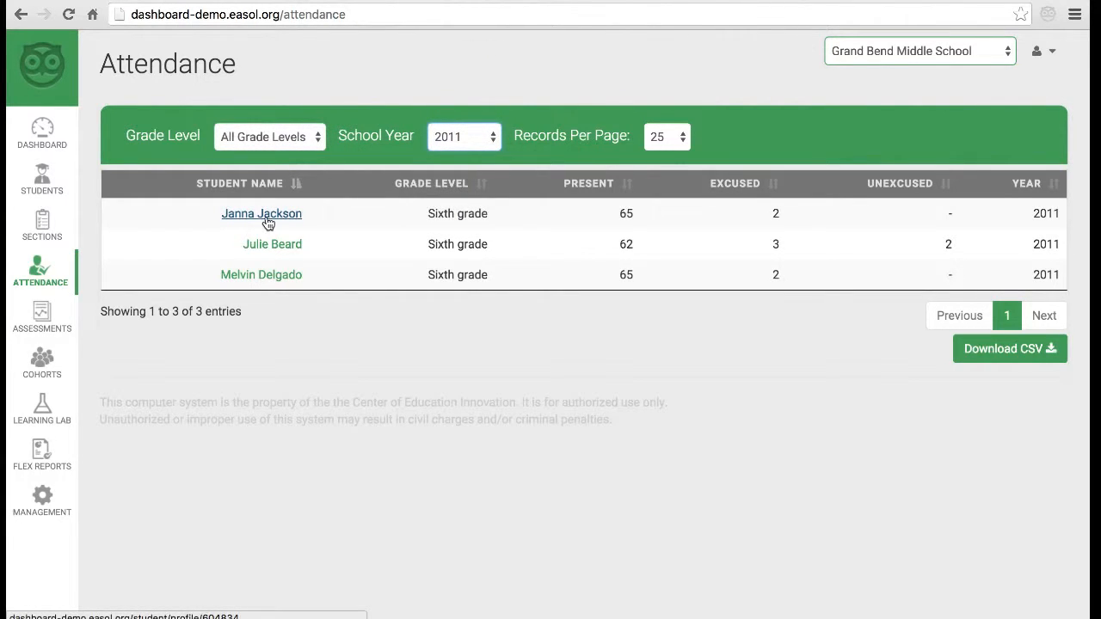
pyautogui.click(41, 317)
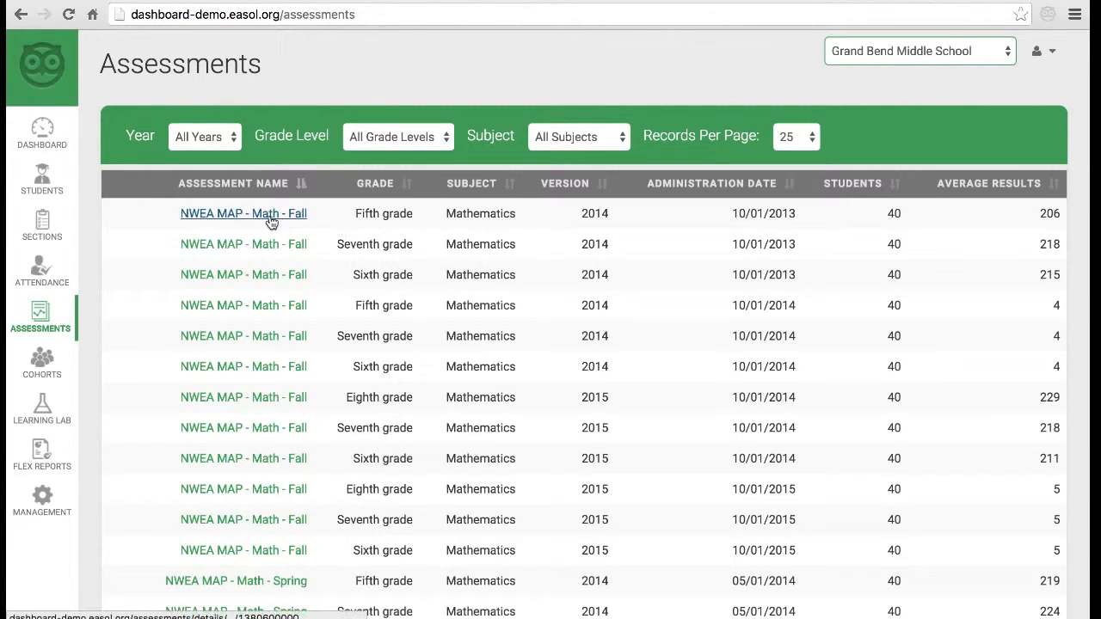
# - Keep All Subjects, review fifth-grade NWEA MAP - Math - Fall student scores, then go to Cohorts
pyautogui.click(370, 215)
pyautogui.click(450, 217)
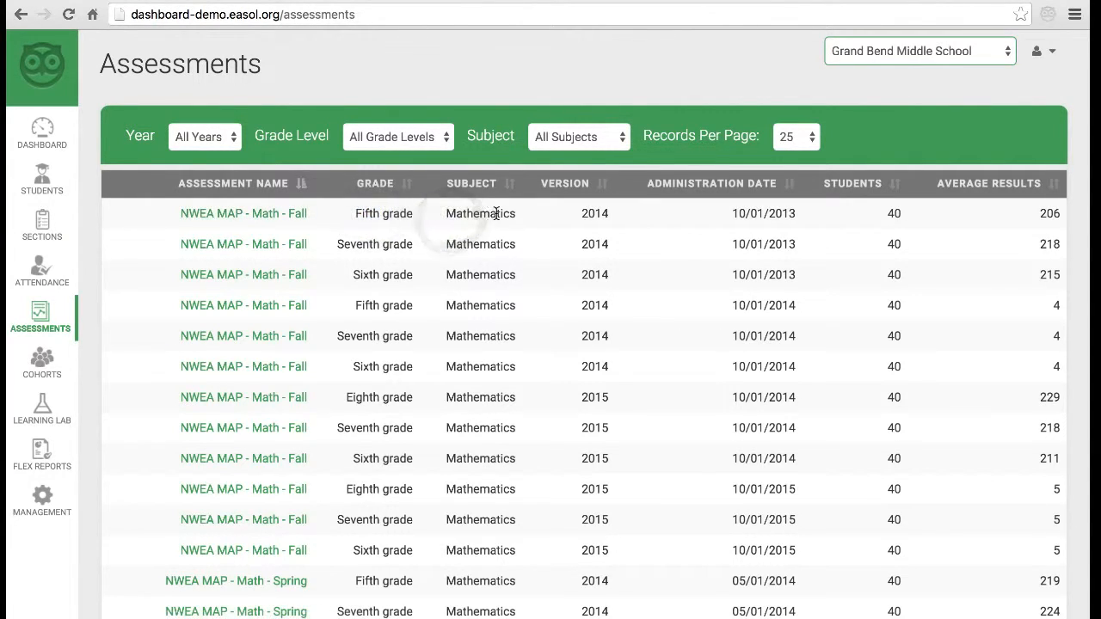
pyautogui.click(594, 139)
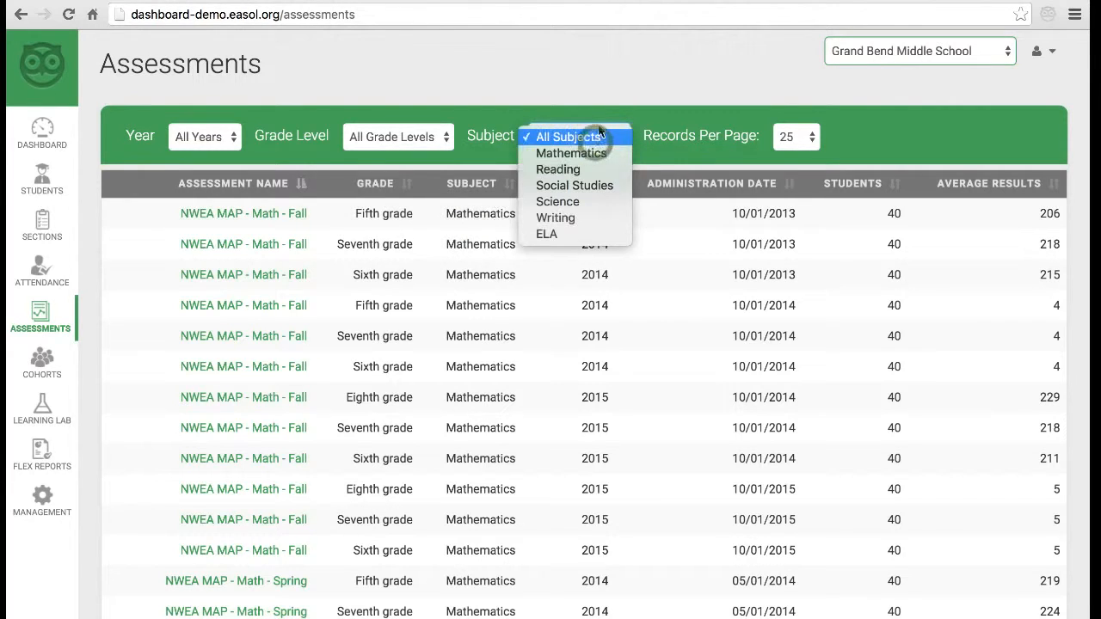
pyautogui.click(598, 107)
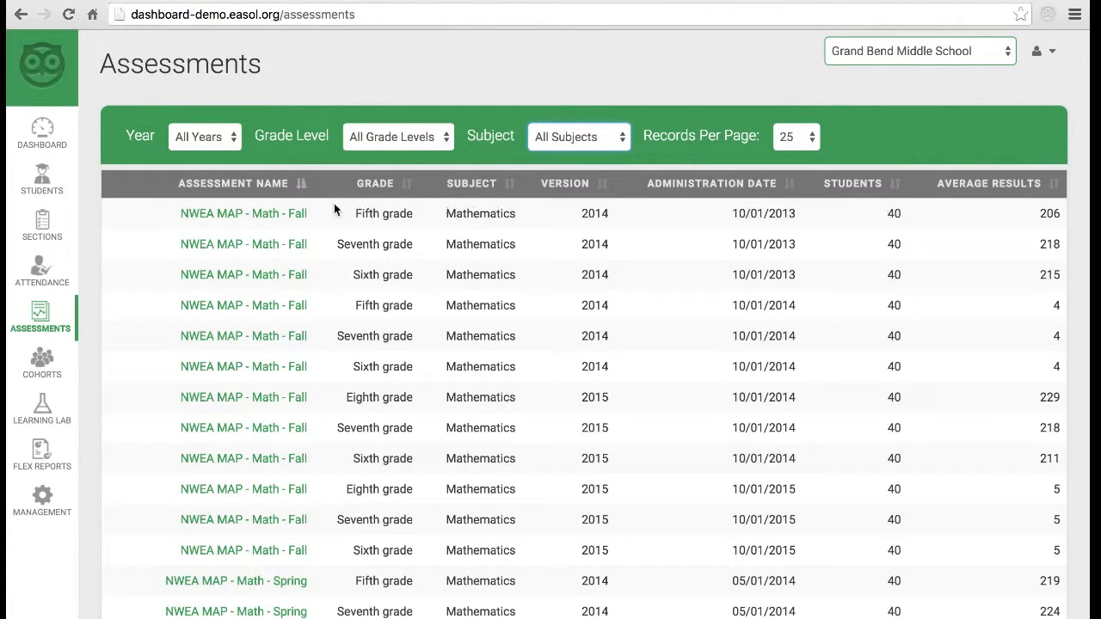
pyautogui.click(272, 215)
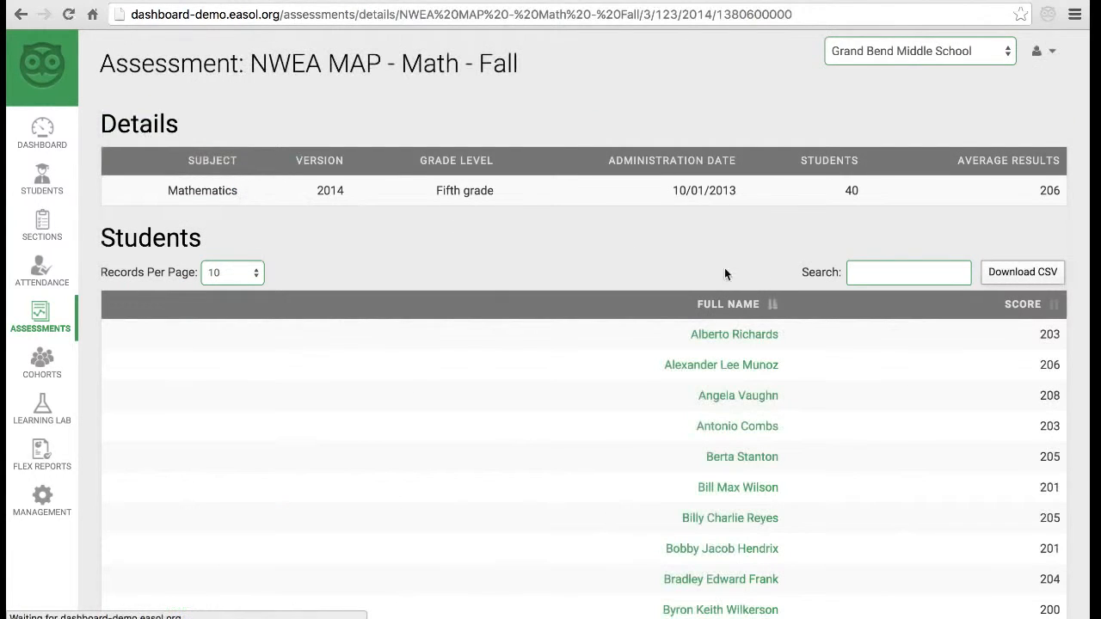
pyautogui.scroll(-2, 1072, 327)
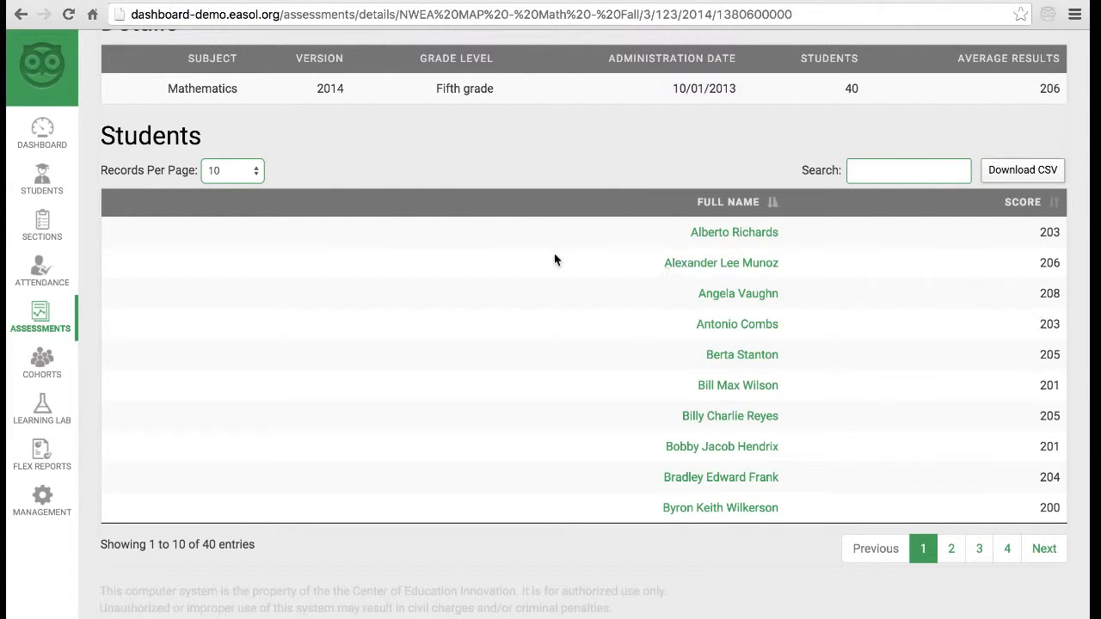
pyautogui.click(50, 370)
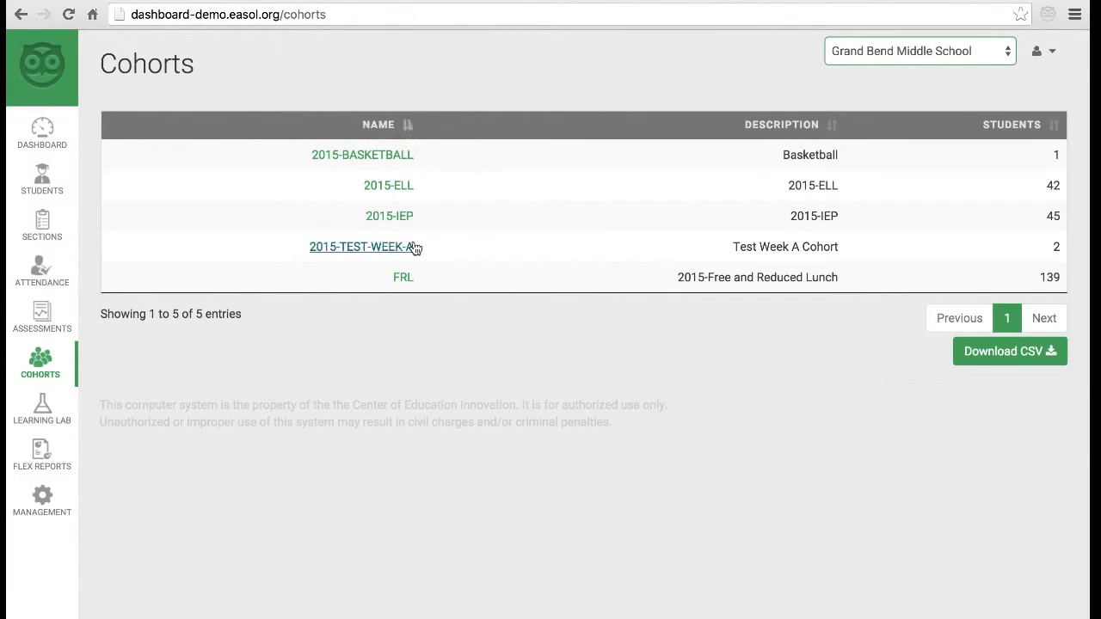
# - Open the 2015-TEST-WEEK-A cohort from the cohorts table
pyautogui.click(378, 247)
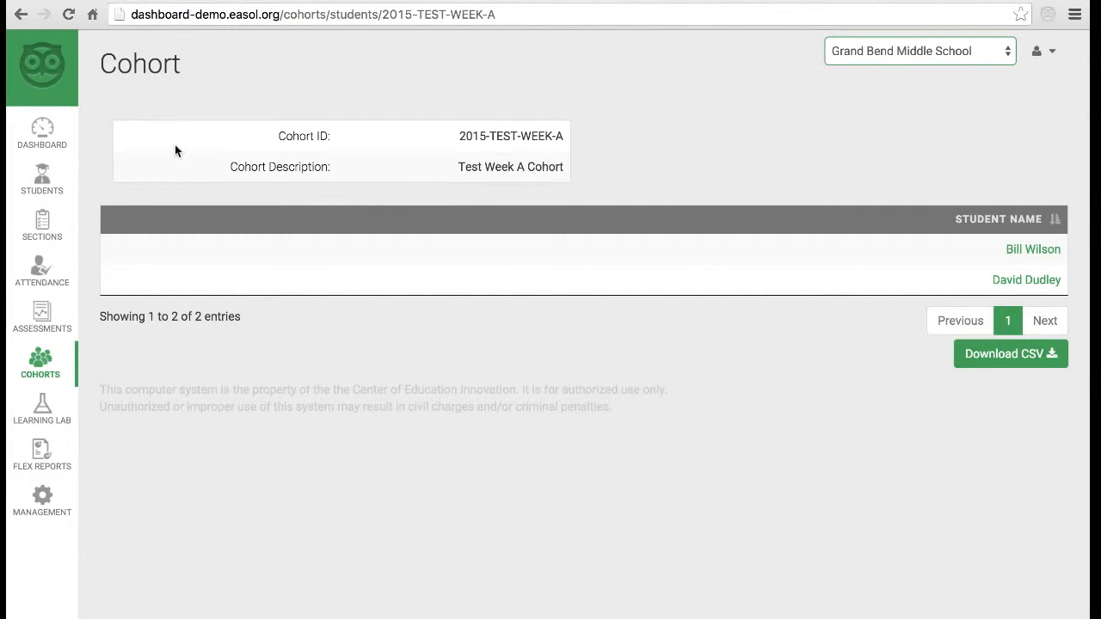
# - Go back to Grand Bend Middle School's Dashboard via the sidebar
pyautogui.click(38, 131)
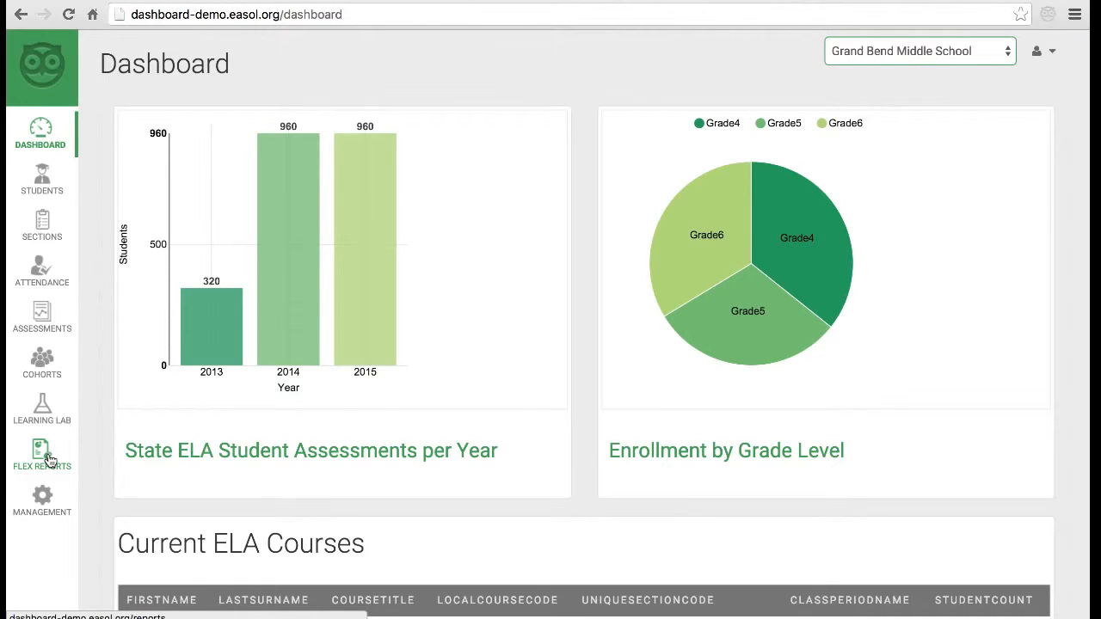
# - Go to Flex Reports and scroll through the reports table
pyautogui.click(49, 460)
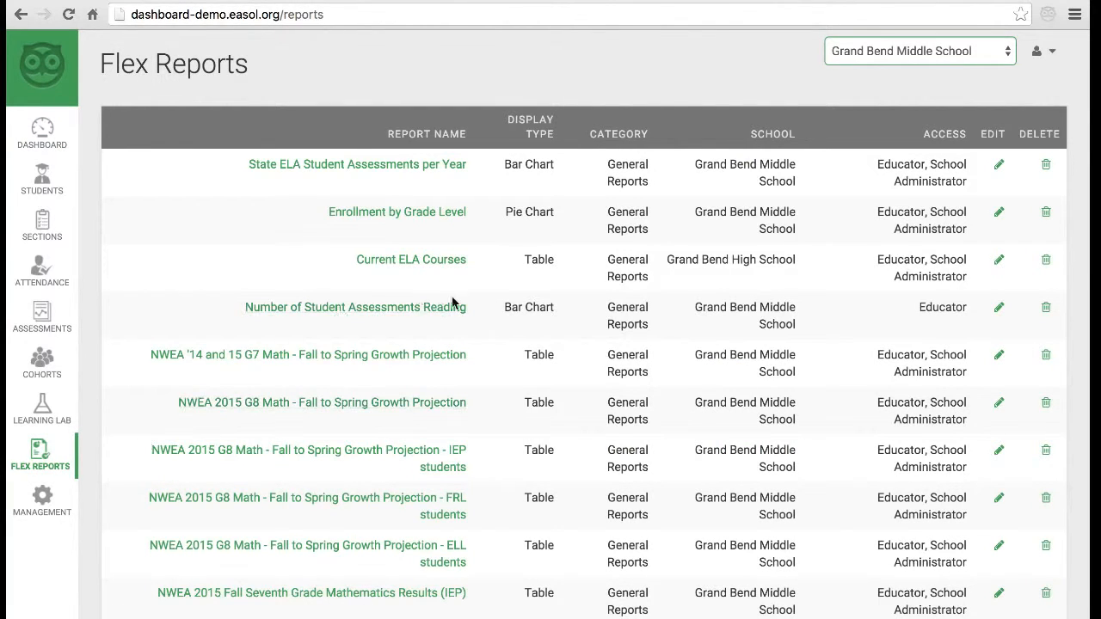
pyautogui.scroll(-3, 729, 323)
pyautogui.scroll(3, 728, 319)
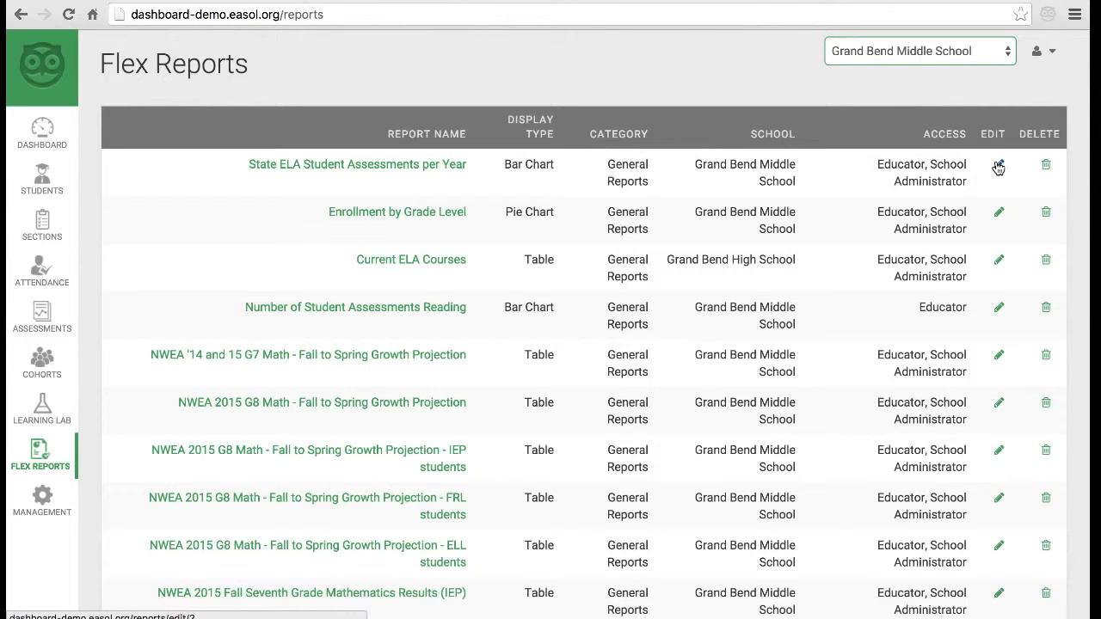
# - Edit the State ELA report, keeping category General Reports, and review its SQL query and Bar Chart setting
pyautogui.click(997, 165)
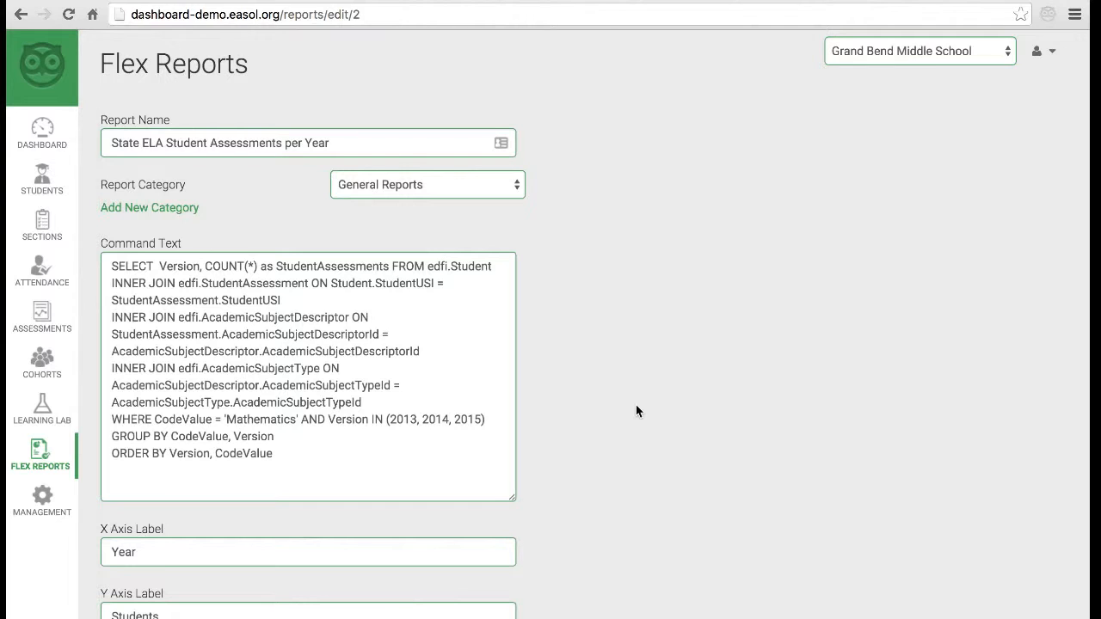
pyautogui.scroll(-1, 636, 412)
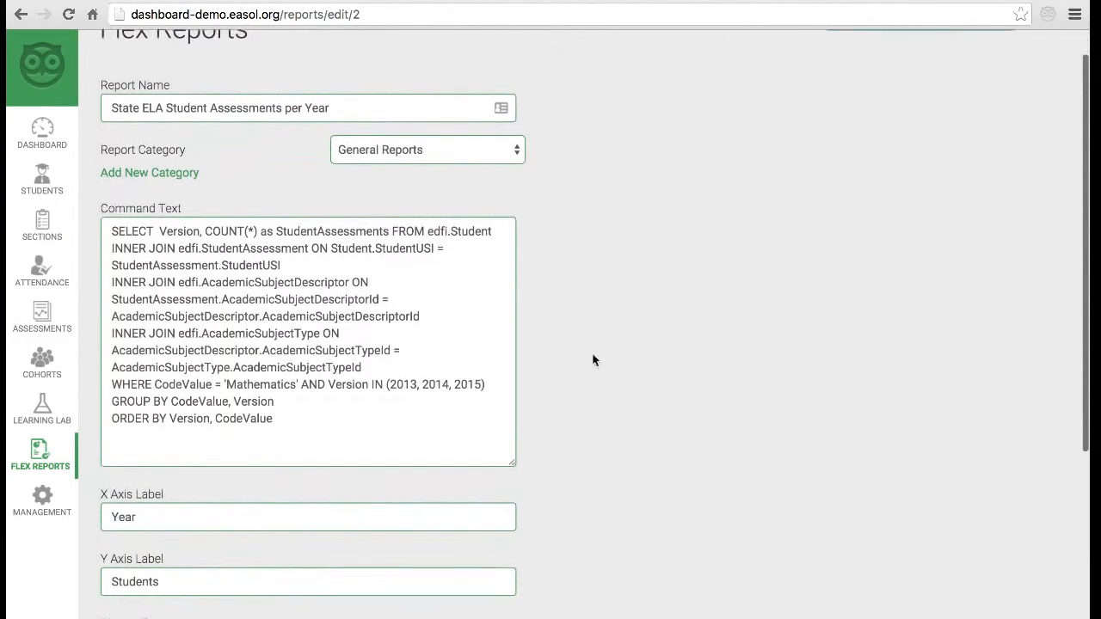
pyautogui.click(292, 108)
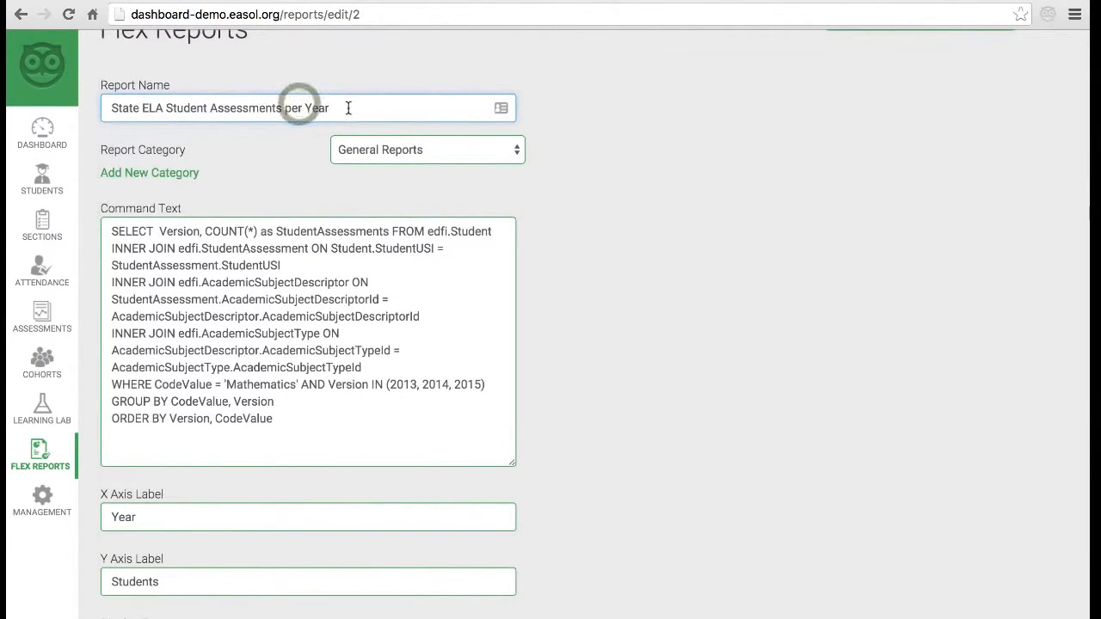
pyautogui.click(553, 212)
pyautogui.click(449, 151)
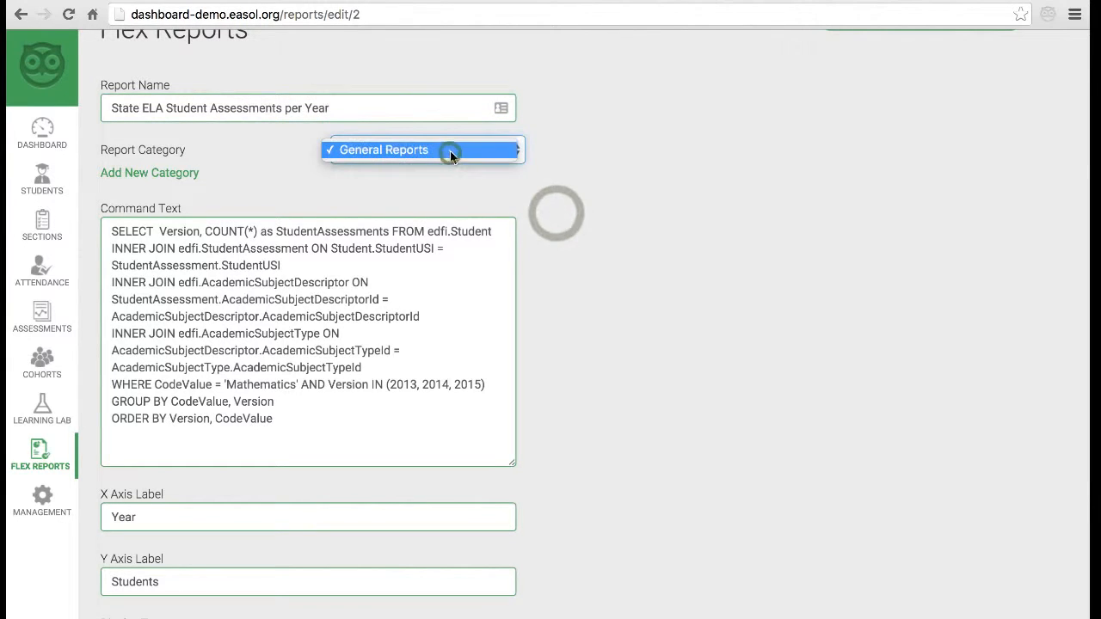
pyautogui.click(533, 179)
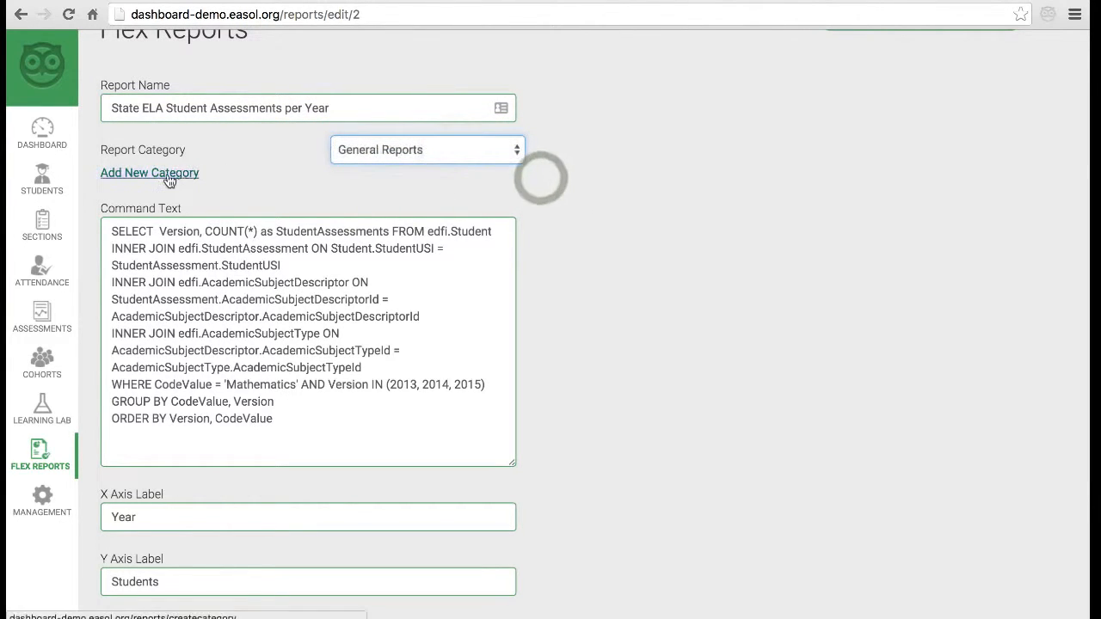
pyautogui.scroll(-4, 648, 340)
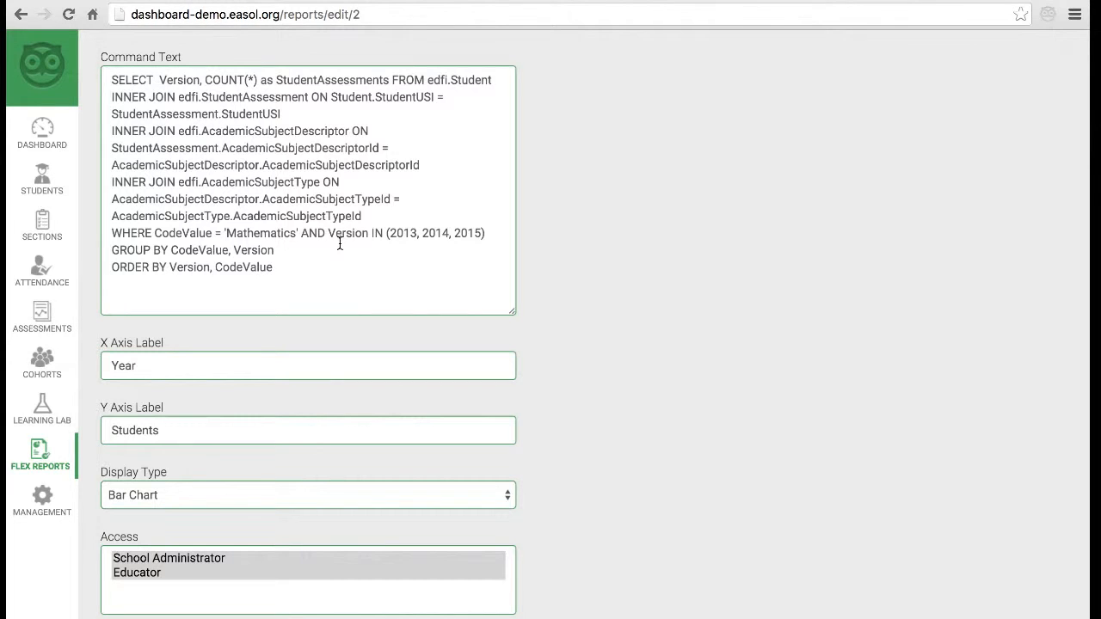
pyautogui.scroll(-2, 340, 245)
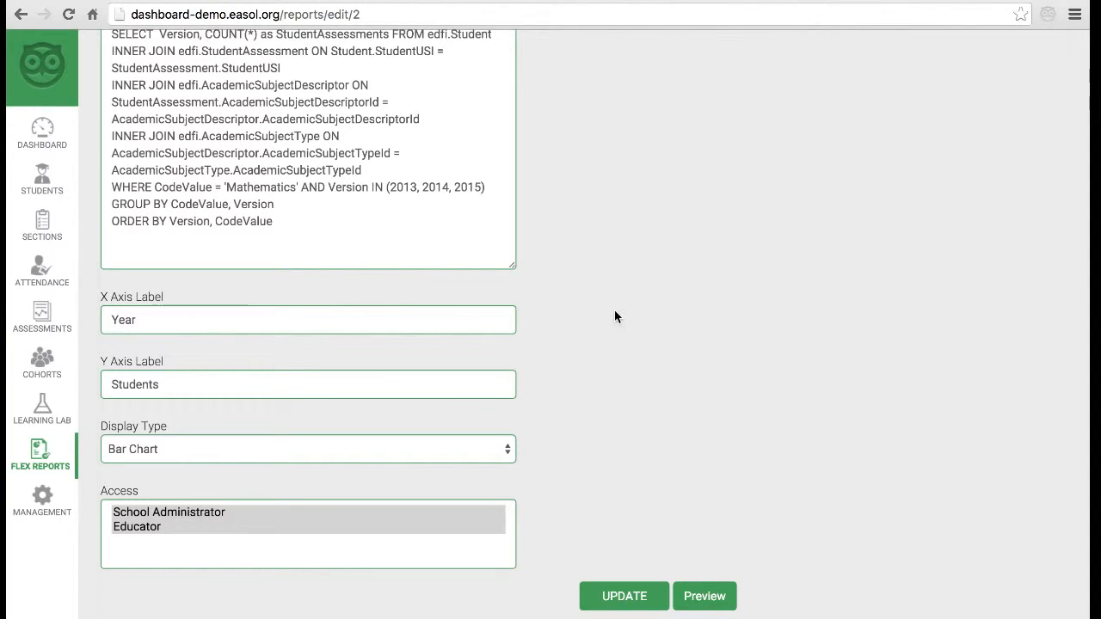
pyautogui.scroll(-2, 614, 316)
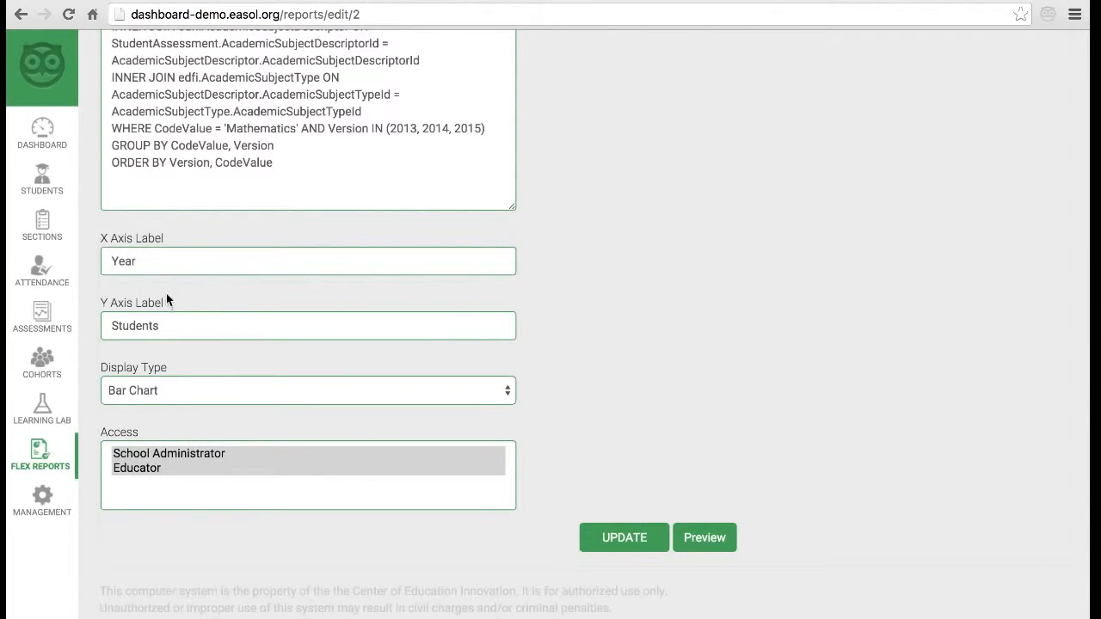
pyautogui.click(185, 263)
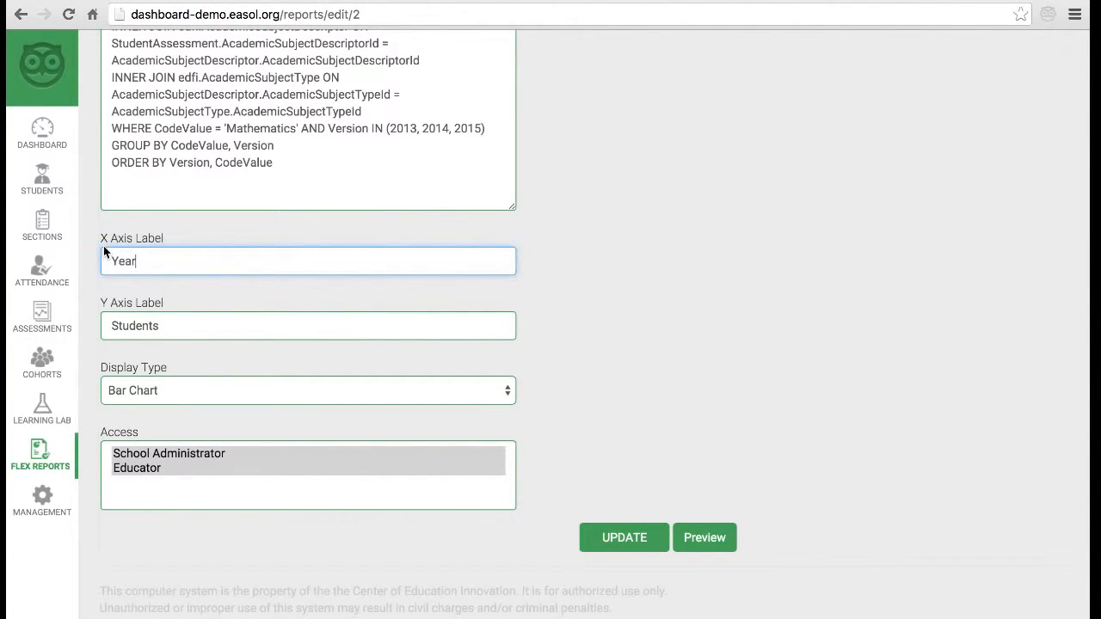
pyautogui.click(204, 327)
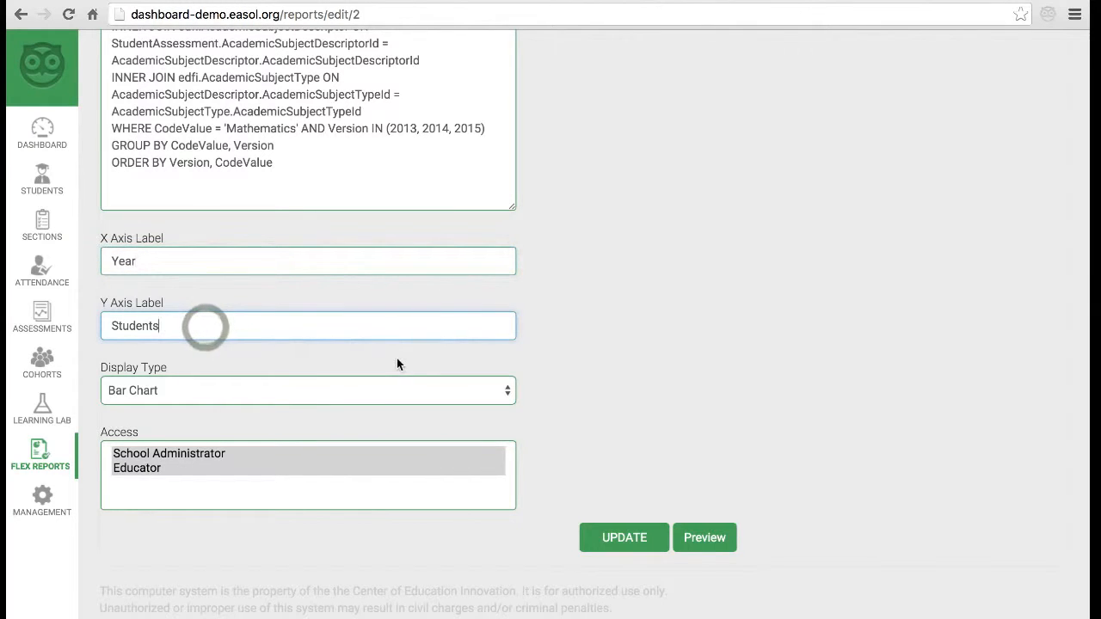
pyautogui.click(472, 396)
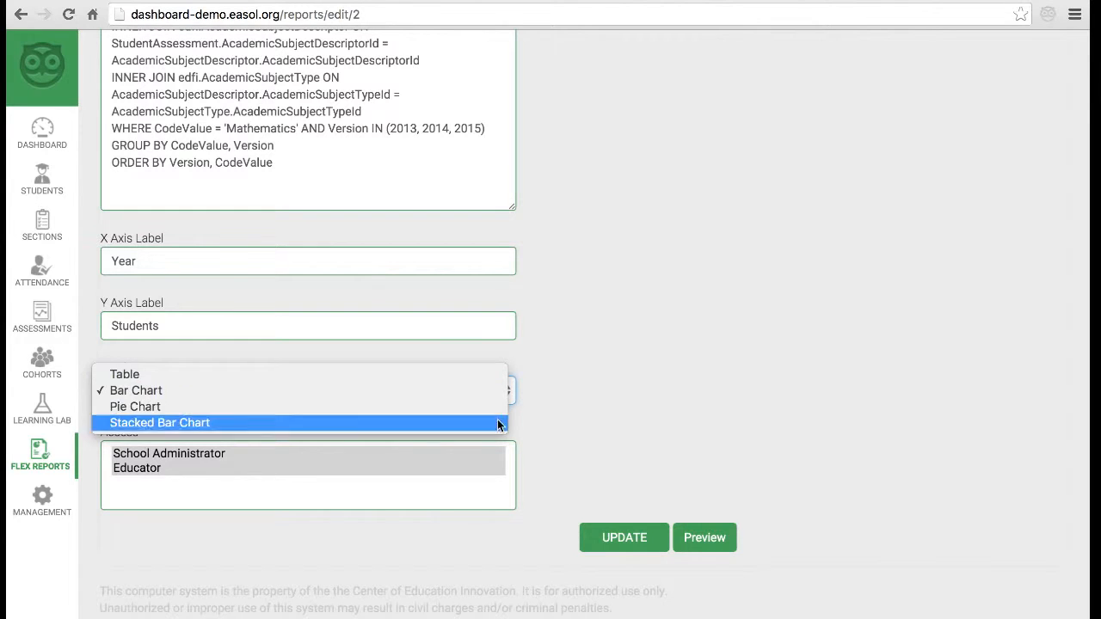
pyautogui.click(605, 414)
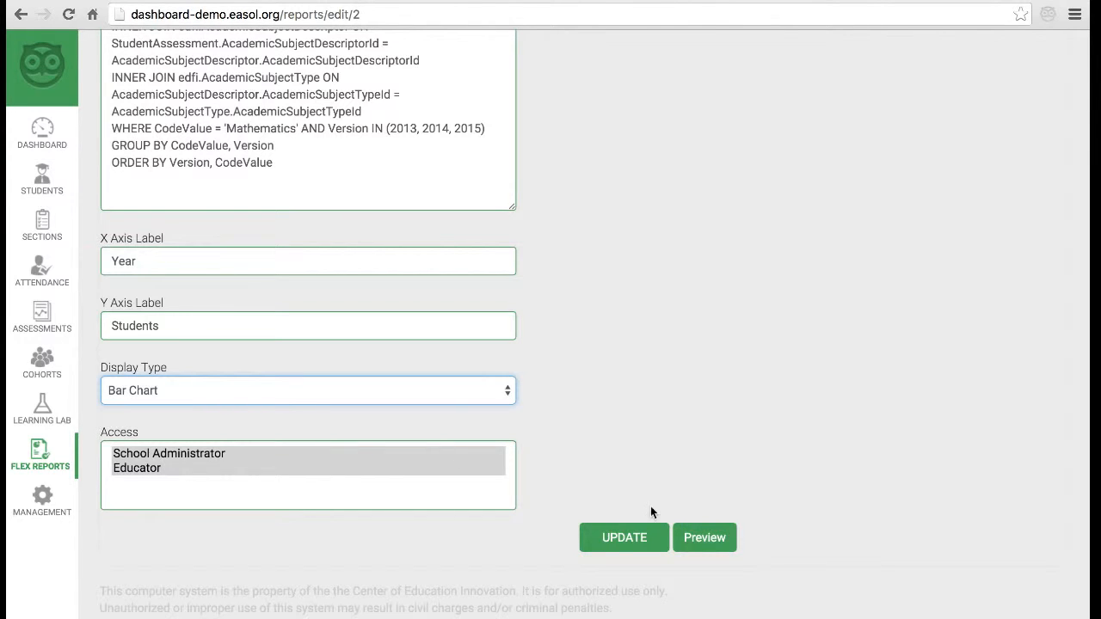
# - Preview the bar chart showing 320, 960 and 960 students, then save the report with UPDATE
pyautogui.click(691, 539)
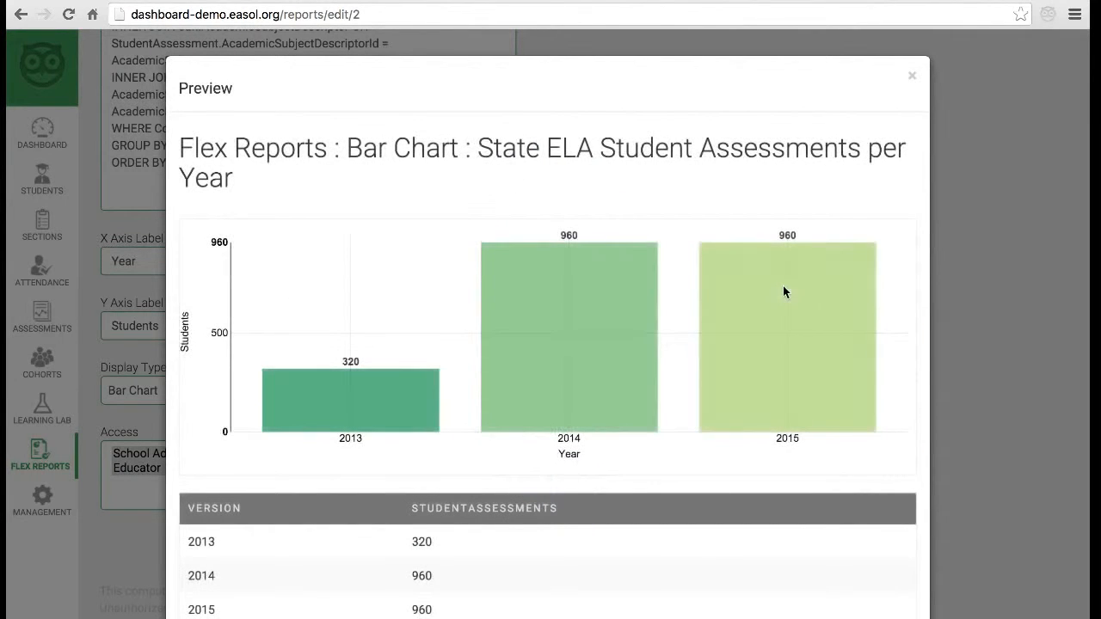
pyautogui.scroll(-2, 868, 401)
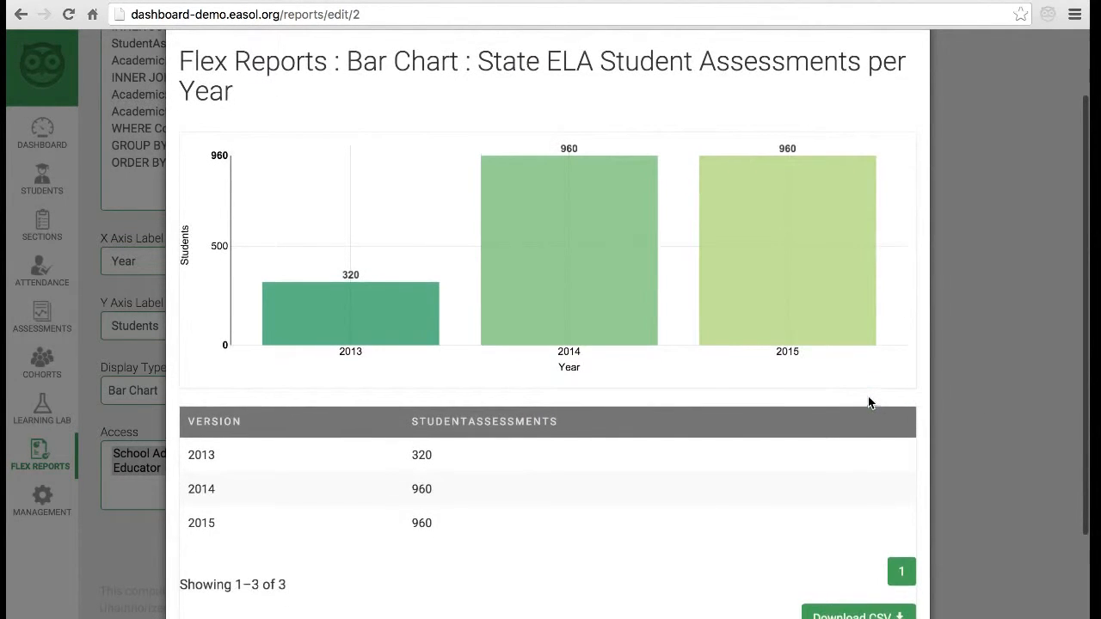
pyautogui.scroll(2, 868, 402)
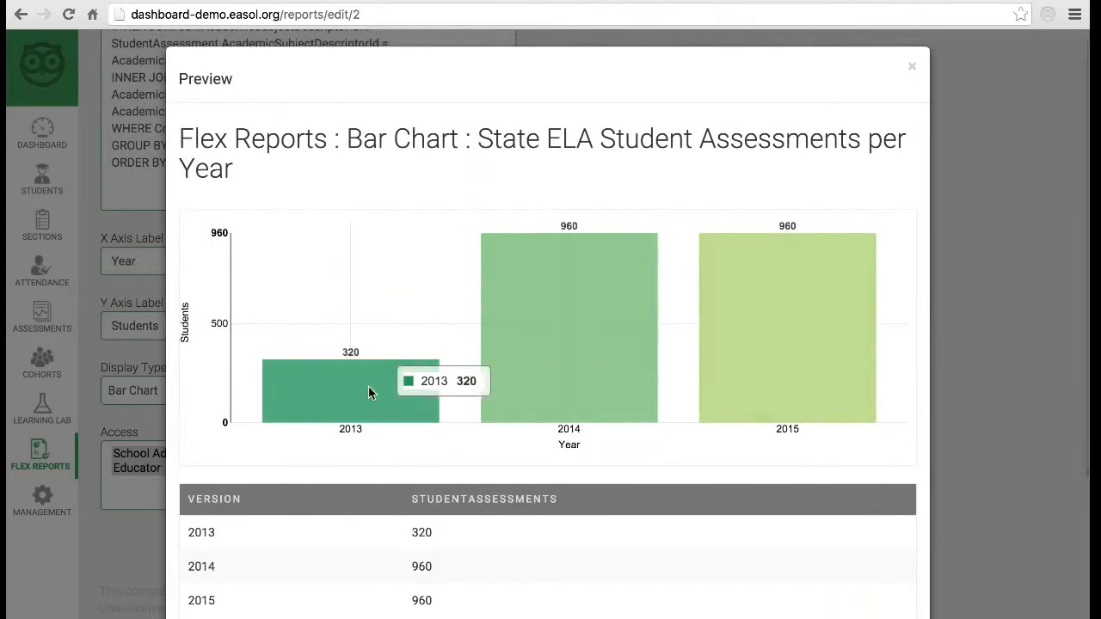
pyautogui.click(911, 68)
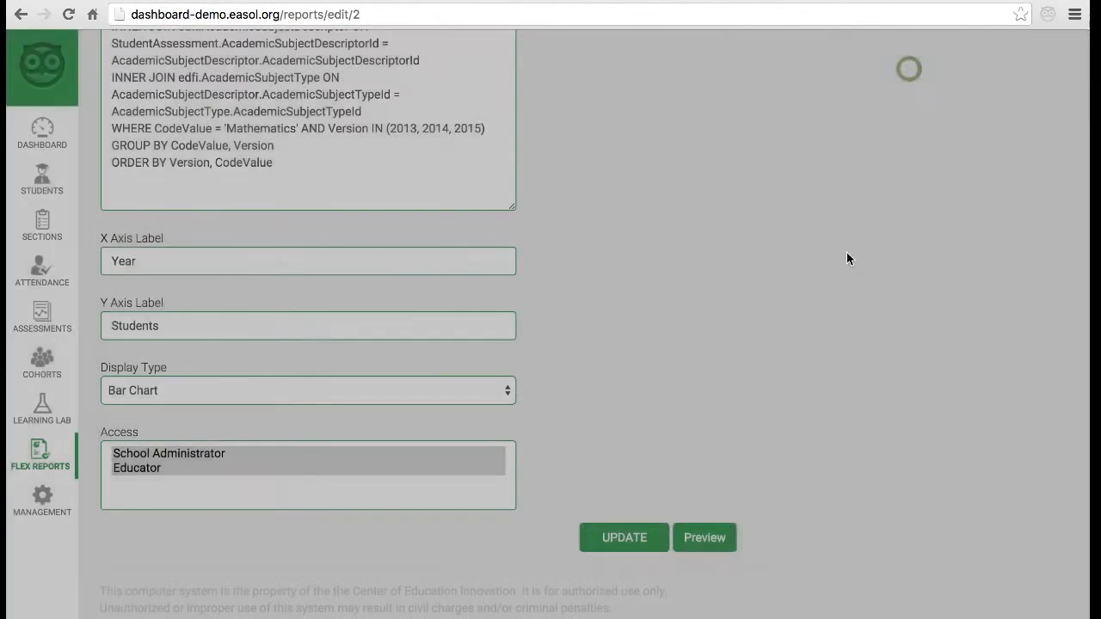
pyautogui.click(595, 527)
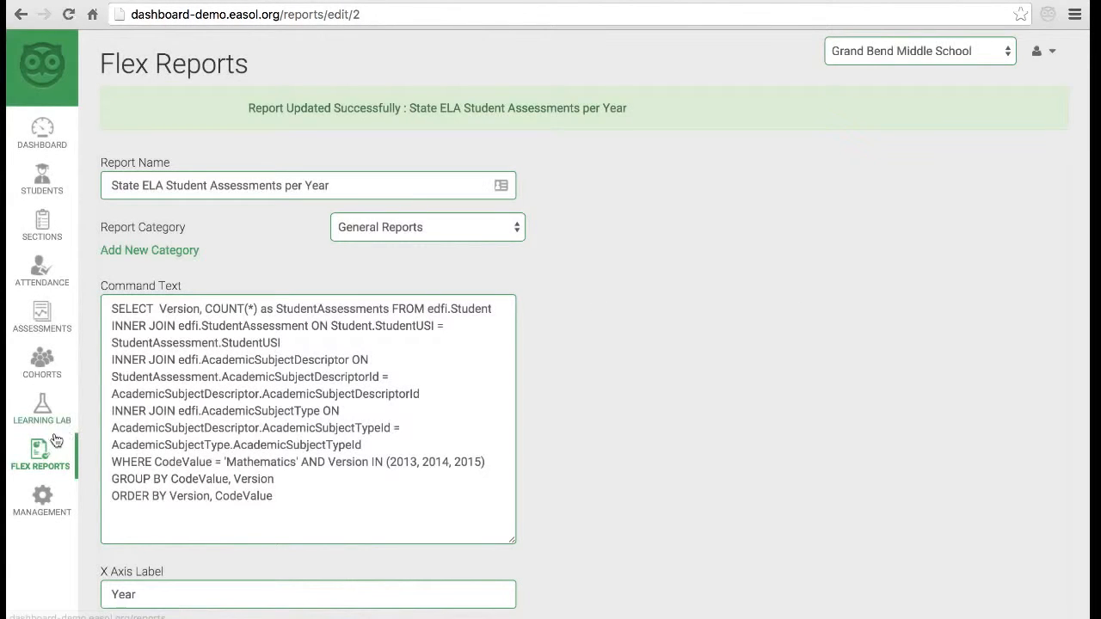
# - Go back to the Flex Reports list and scroll down to the Dashboard Configuration table
pyautogui.click(41, 453)
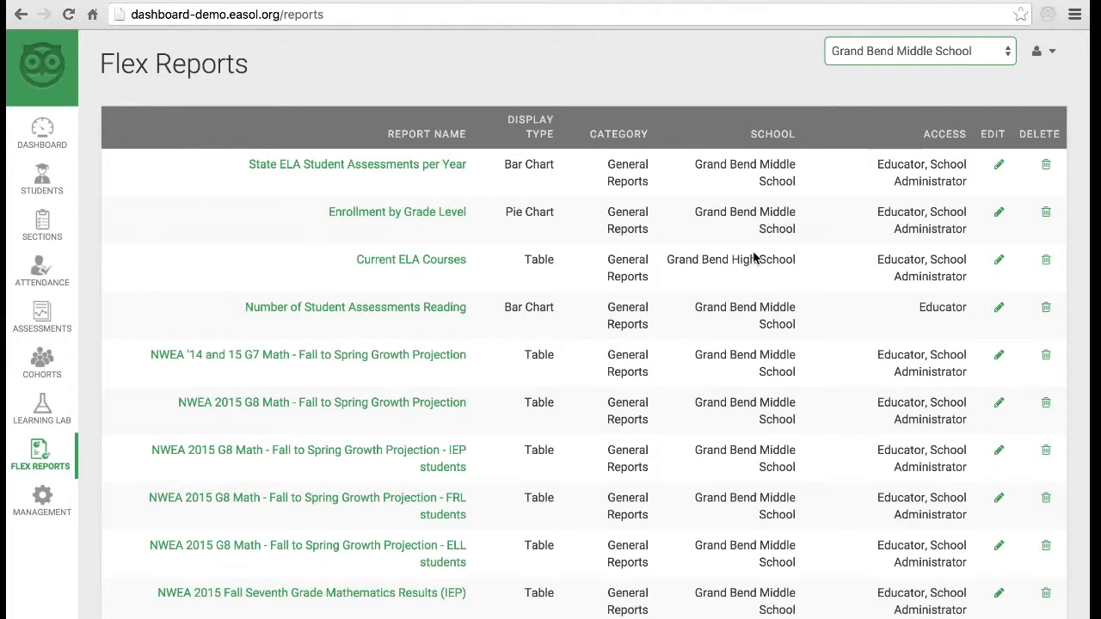
pyautogui.scroll(-3, 754, 256)
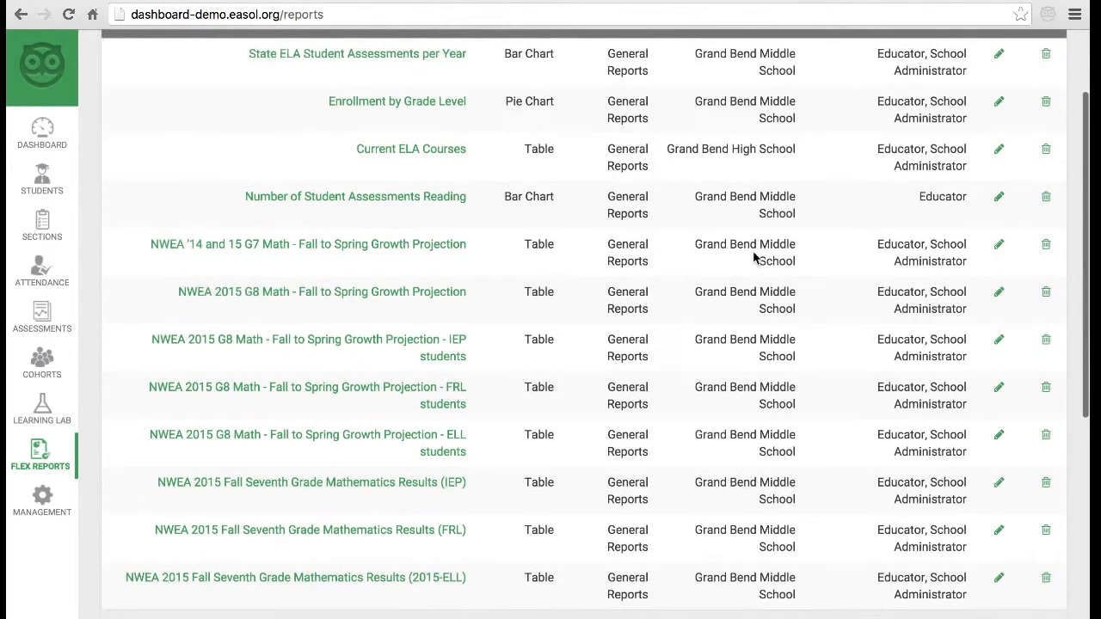
pyautogui.scroll(-10, 753, 256)
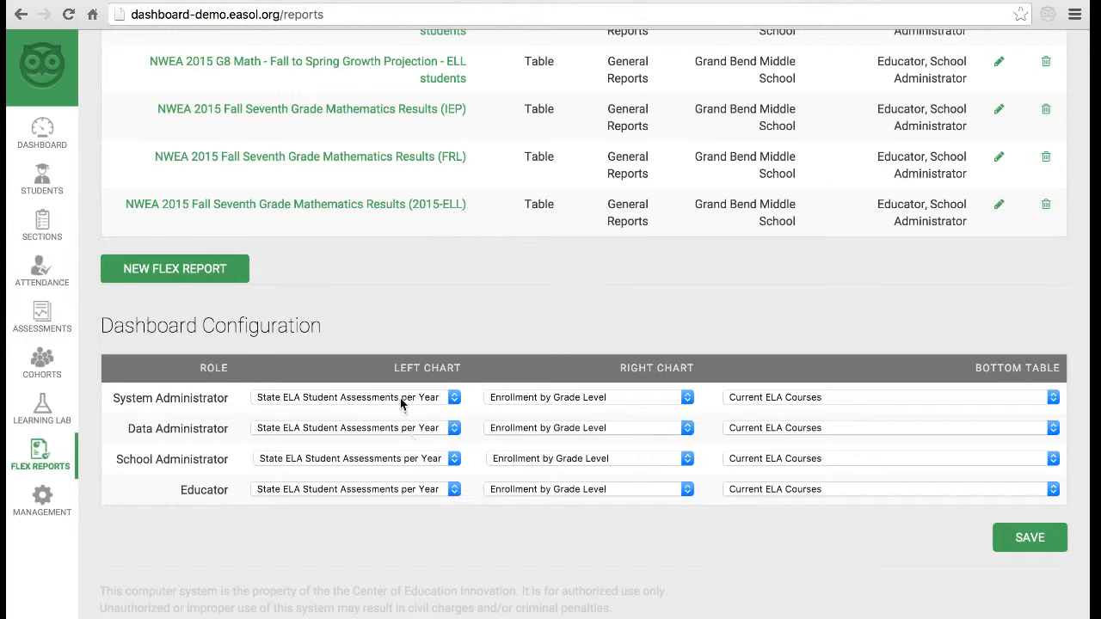
# - Leave the Left Chart, Right Chart and Bottom Table (Current ELA Courses) unchanged, then view the Dashboard
pyautogui.click(436, 398)
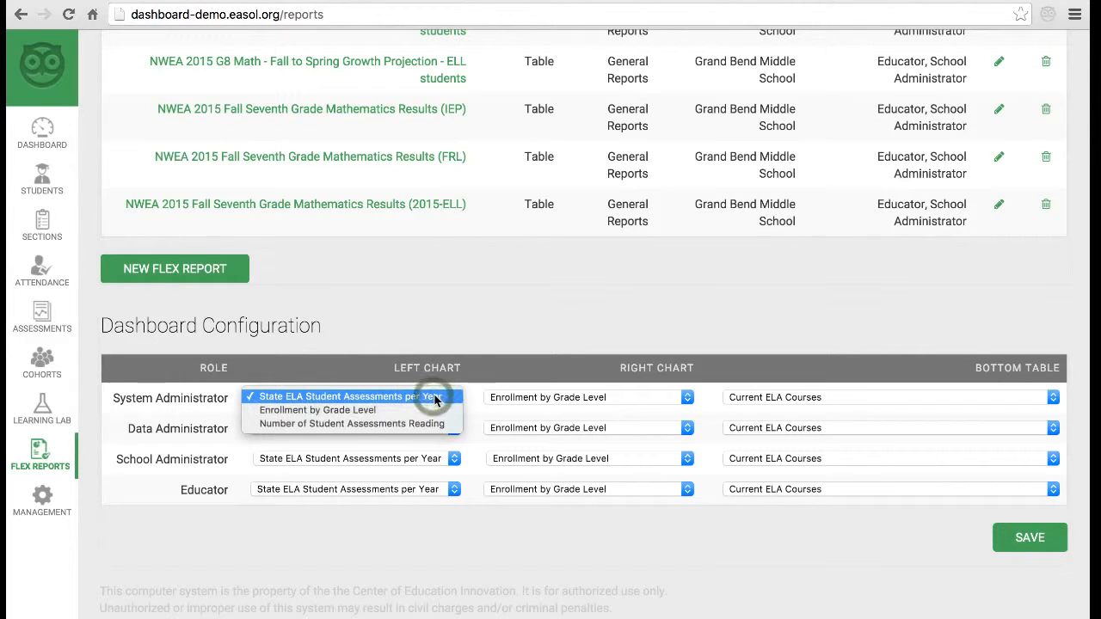
pyautogui.click(455, 376)
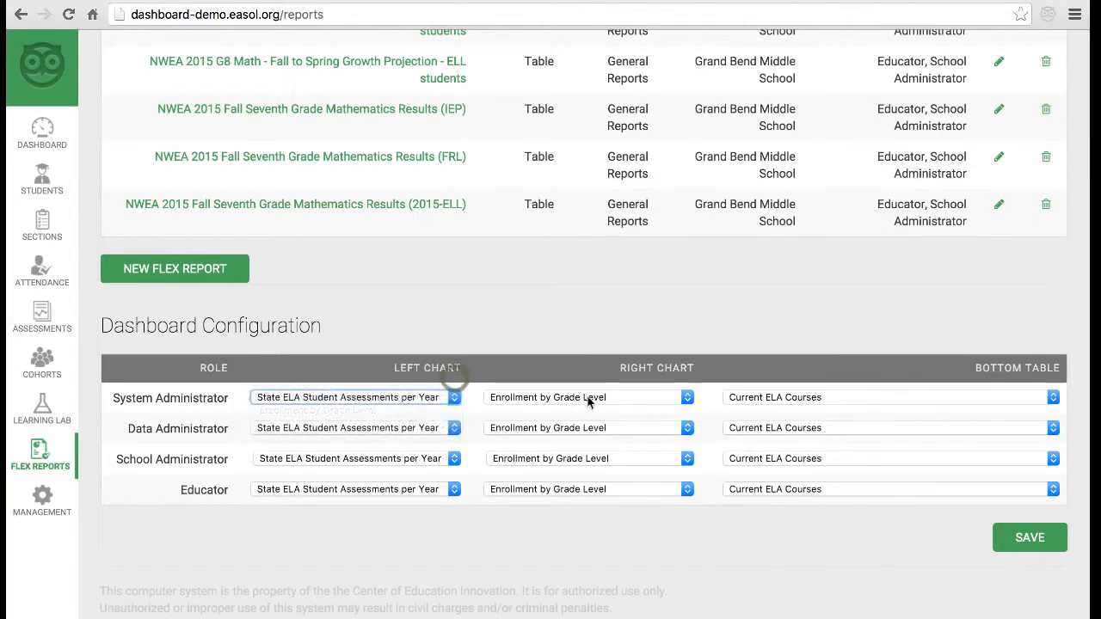
pyautogui.click(592, 399)
pyautogui.click(621, 366)
pyautogui.click(813, 398)
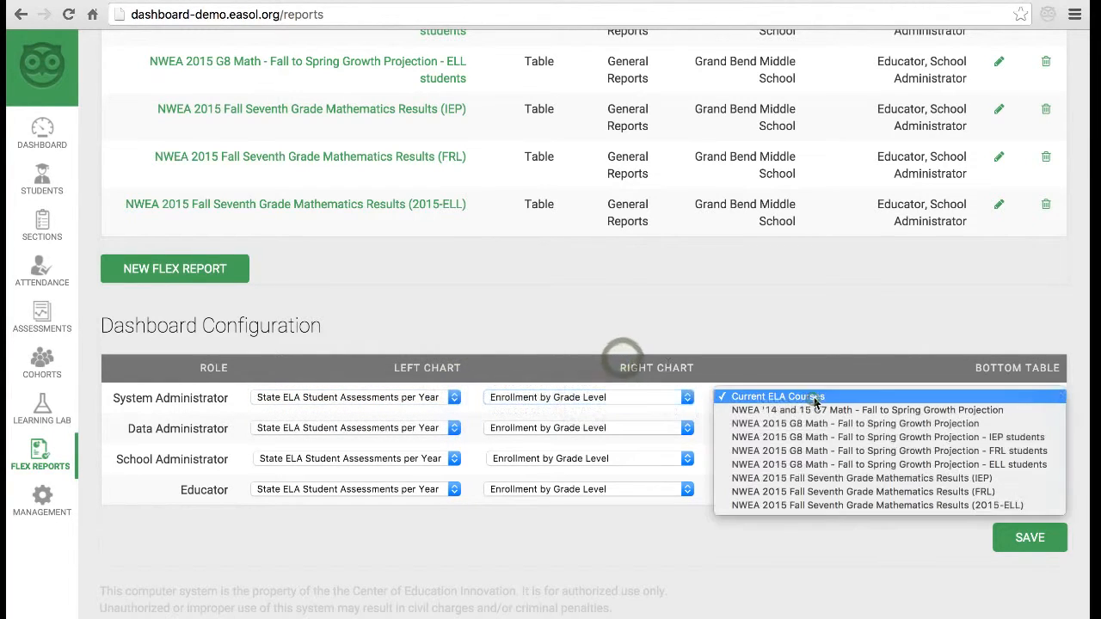
pyautogui.click(849, 341)
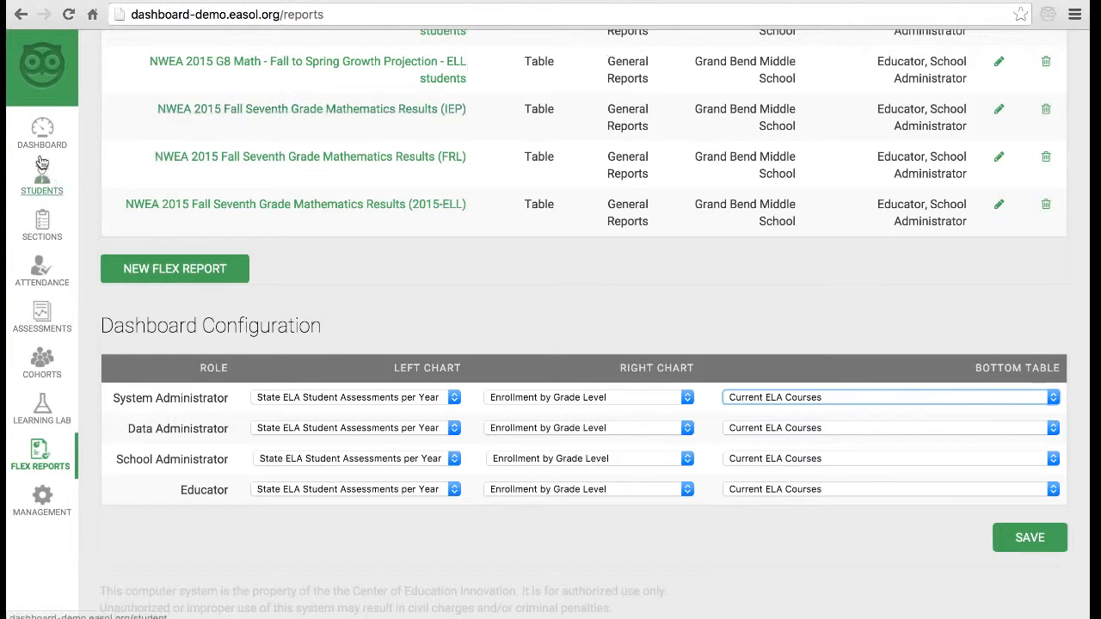
pyautogui.click(42, 129)
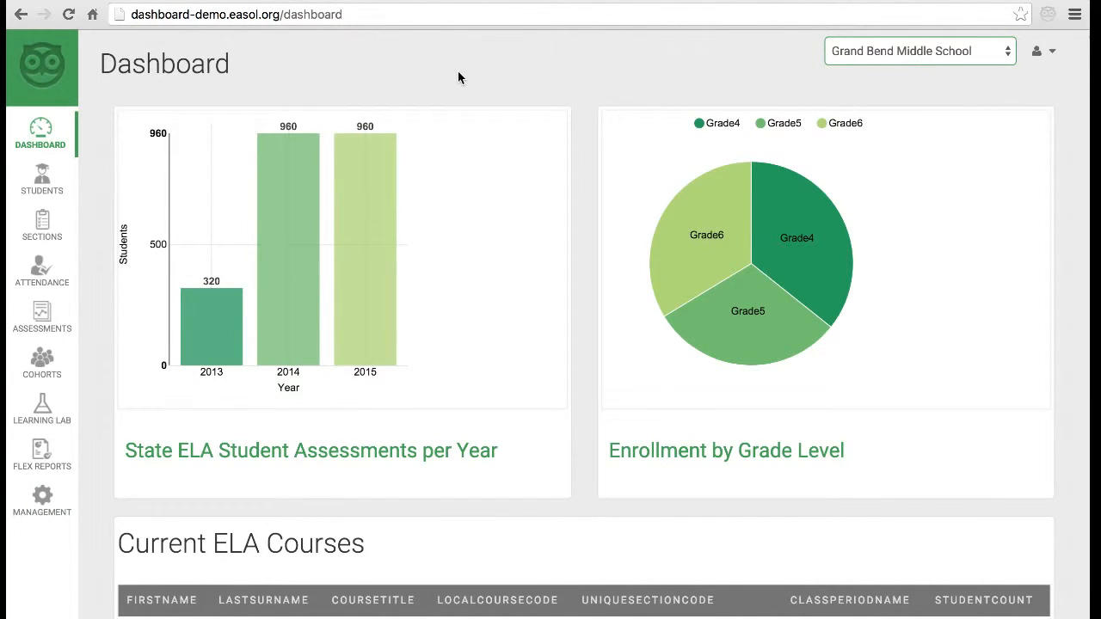
# - Open Management > Data and scroll through the Objects list, such as AcademicWeek and Section
pyautogui.click(48, 503)
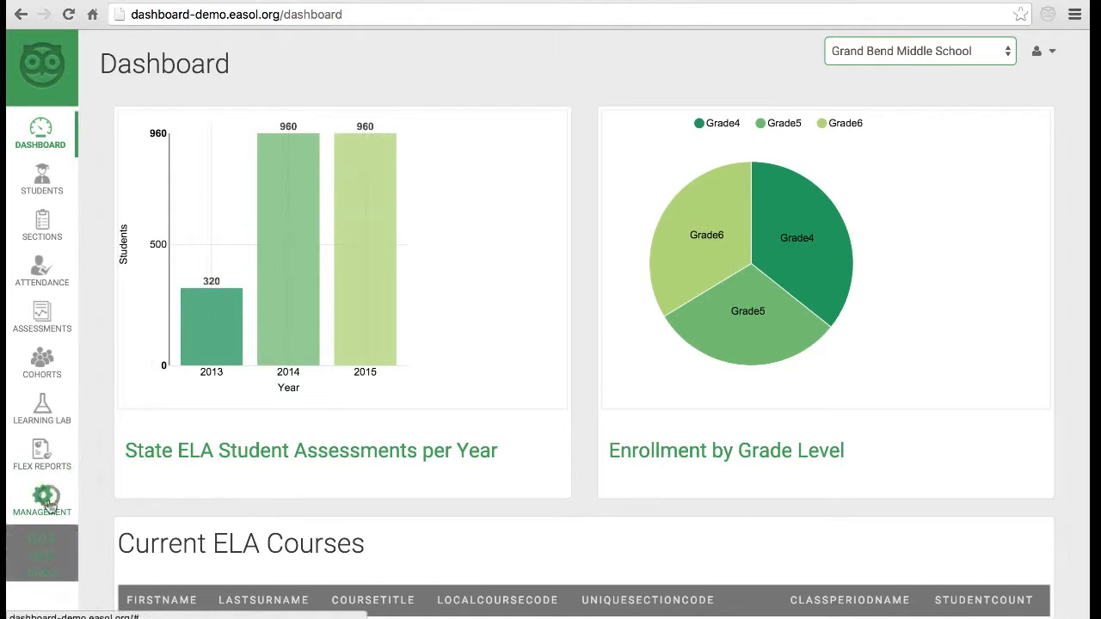
pyautogui.click(45, 546)
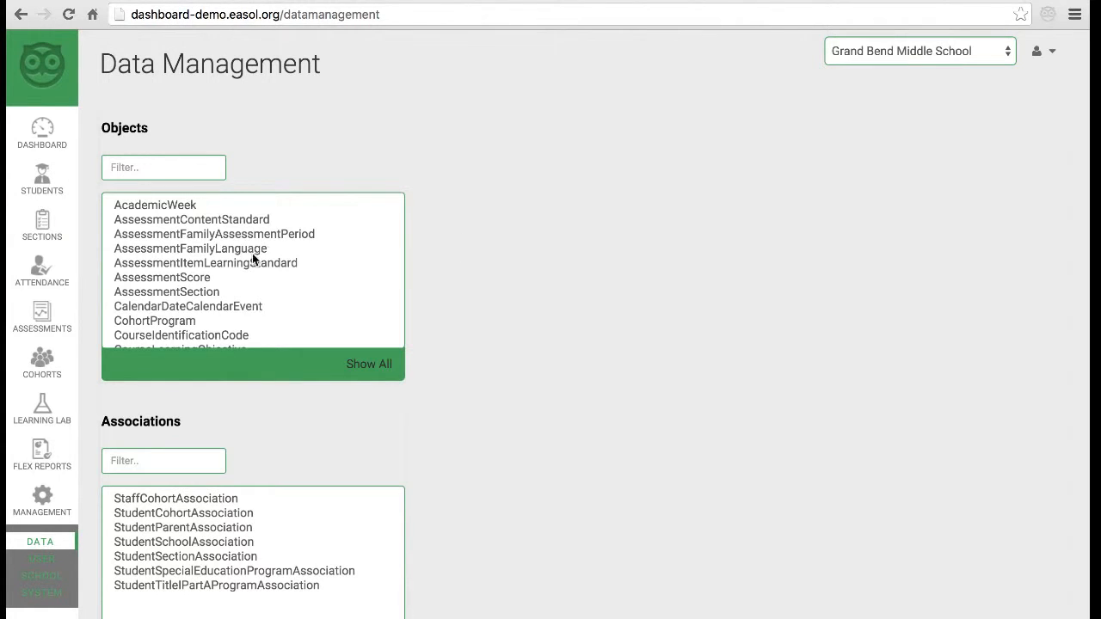
pyautogui.scroll(-5, 252, 253)
pyautogui.scroll(-5, 252, 253)
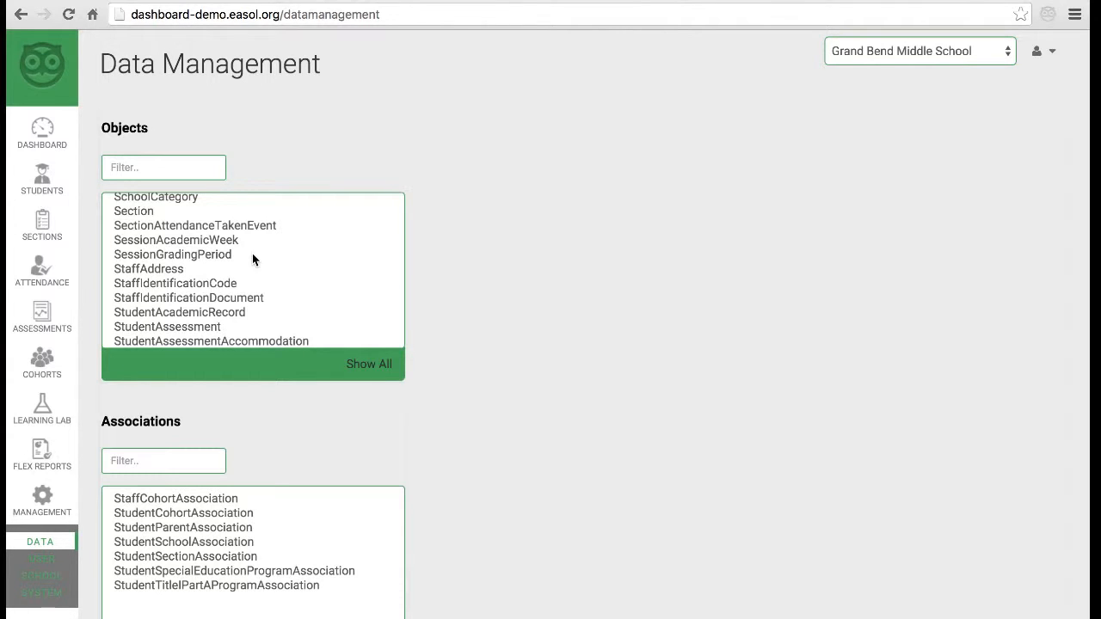
# - Review the Section table's column info, then download and open its Section.csv template
pyautogui.click(159, 212)
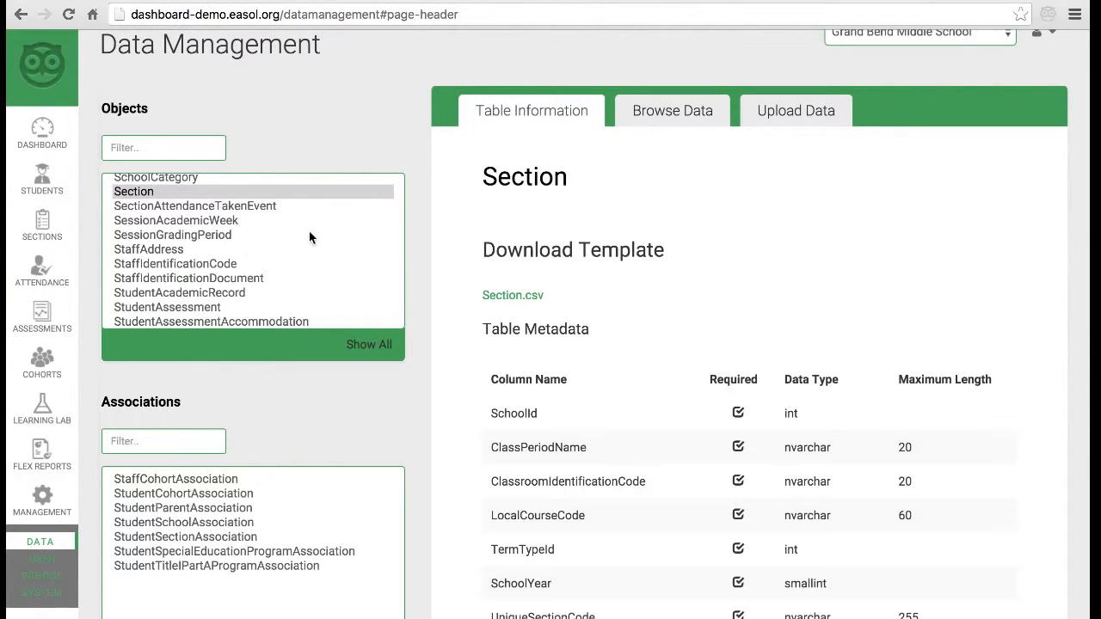
pyautogui.scroll(-2, 1022, 325)
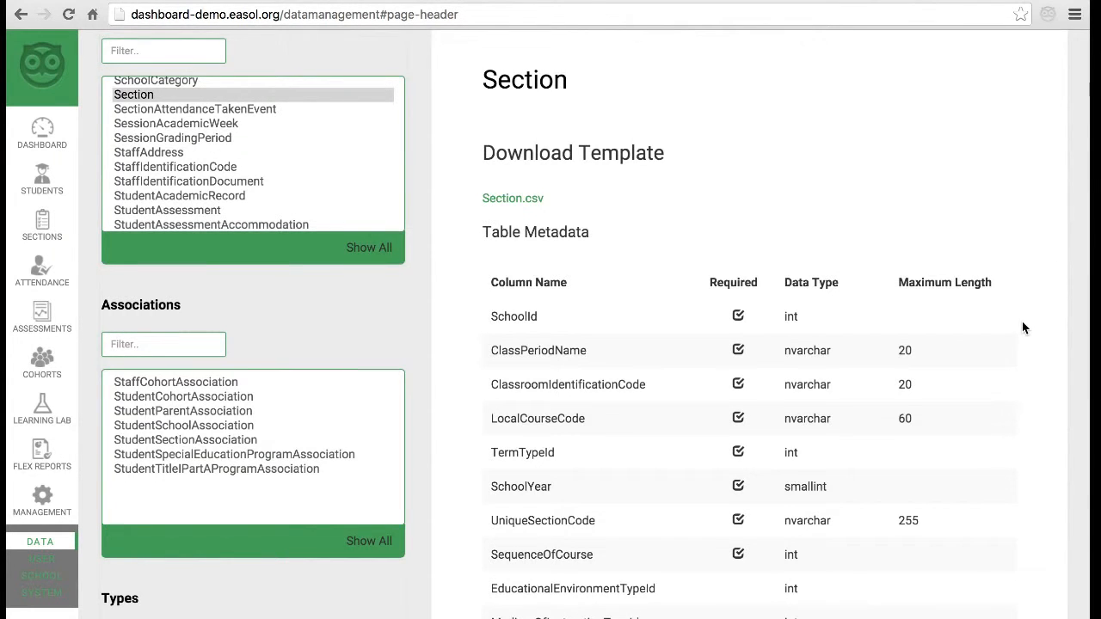
pyautogui.scroll(3, 1022, 327)
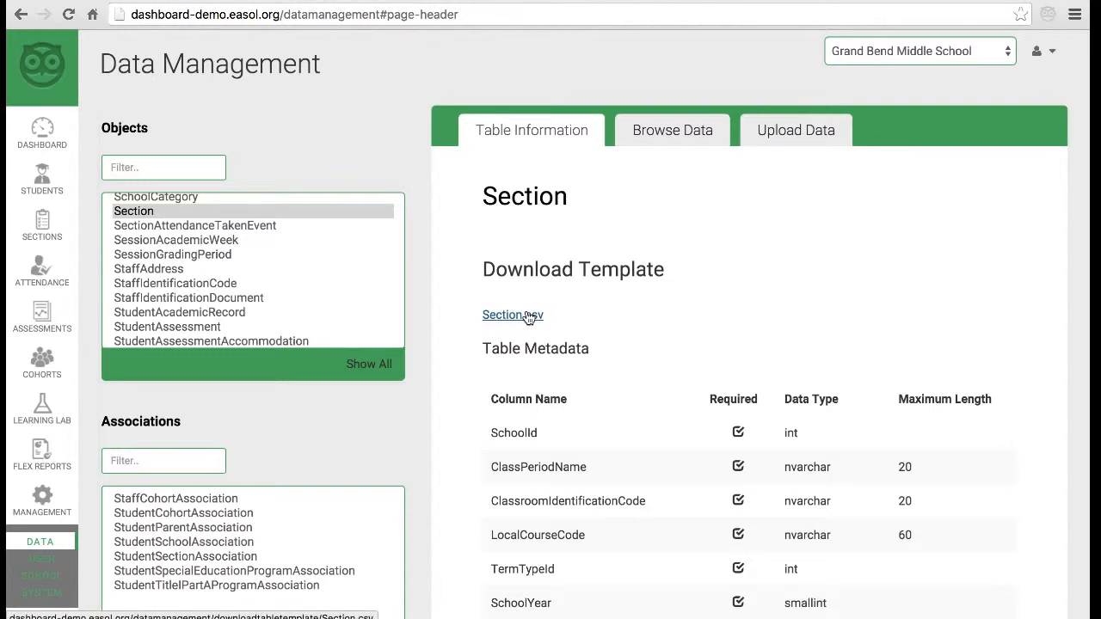
pyautogui.click(528, 316)
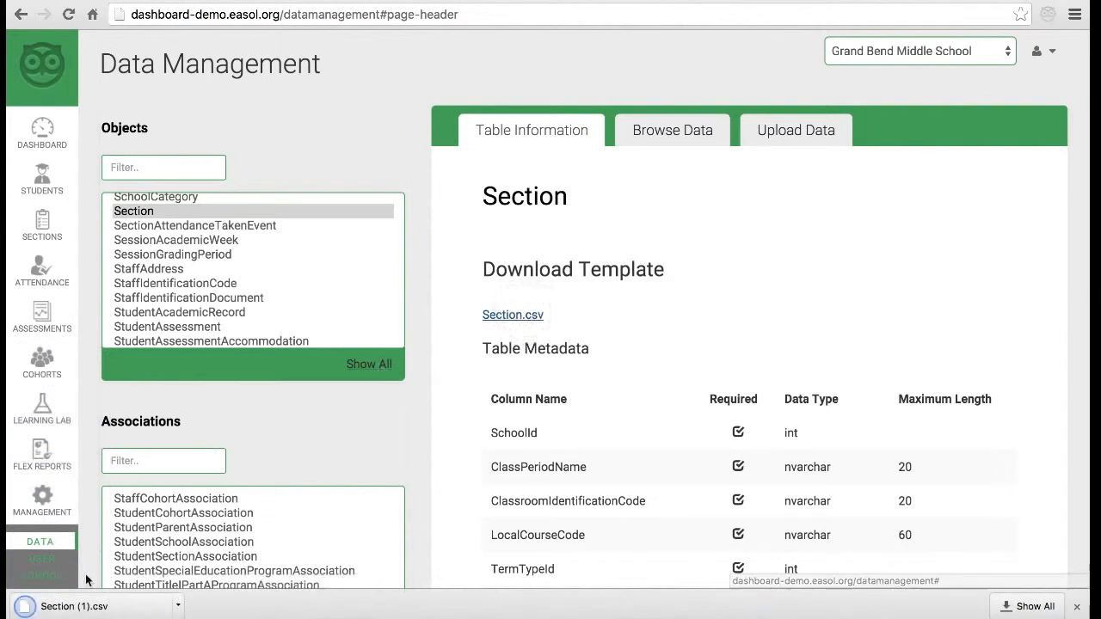
pyautogui.click(93, 602)
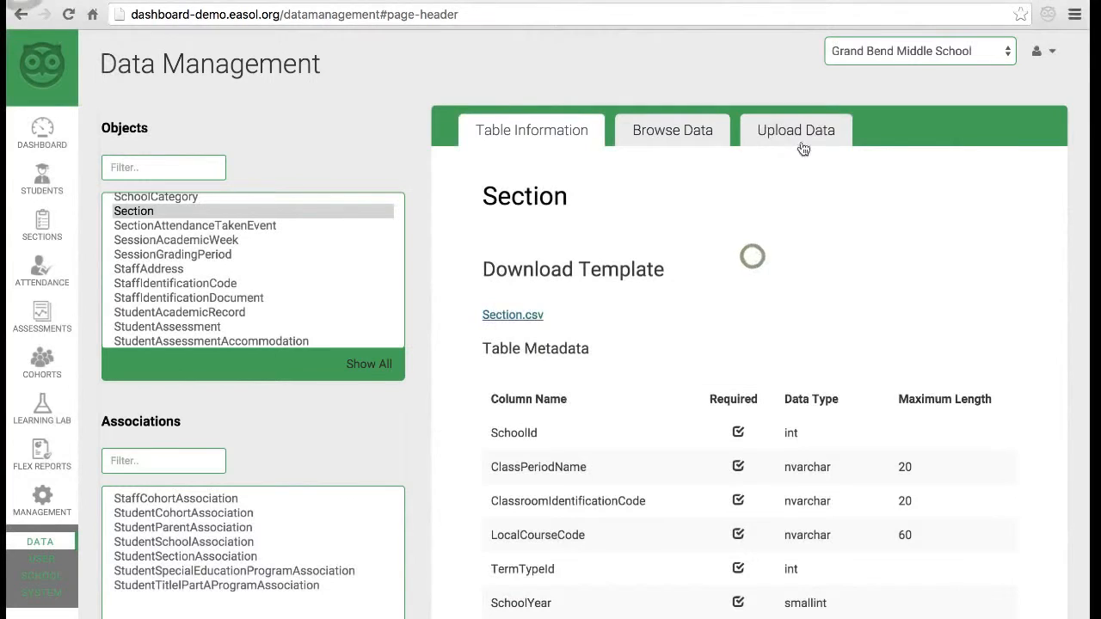
pyautogui.click(809, 129)
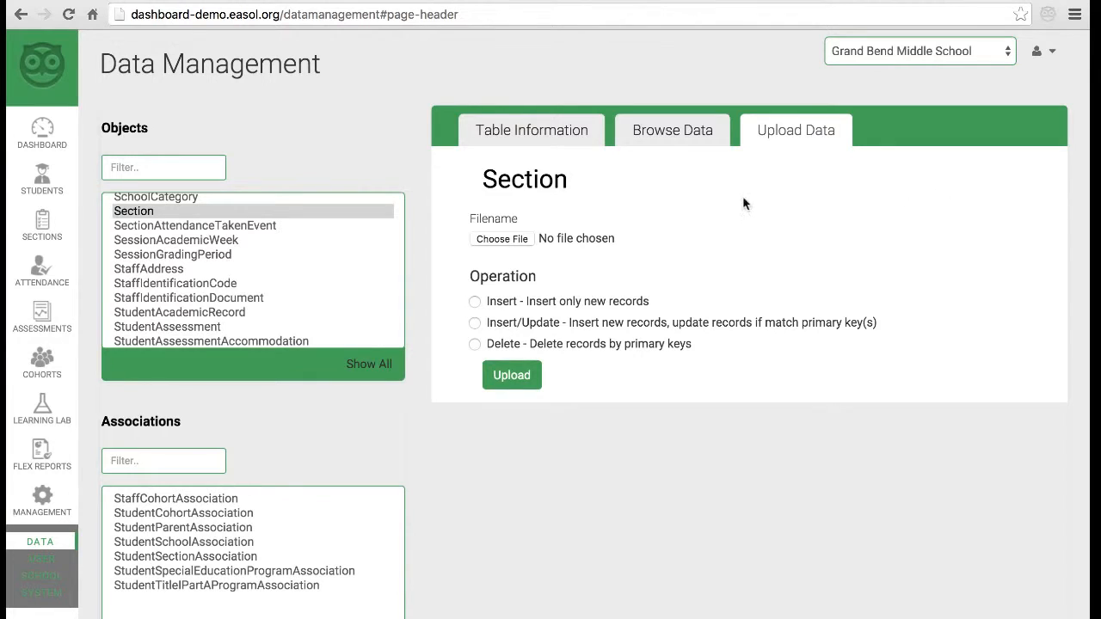
pyautogui.click(543, 127)
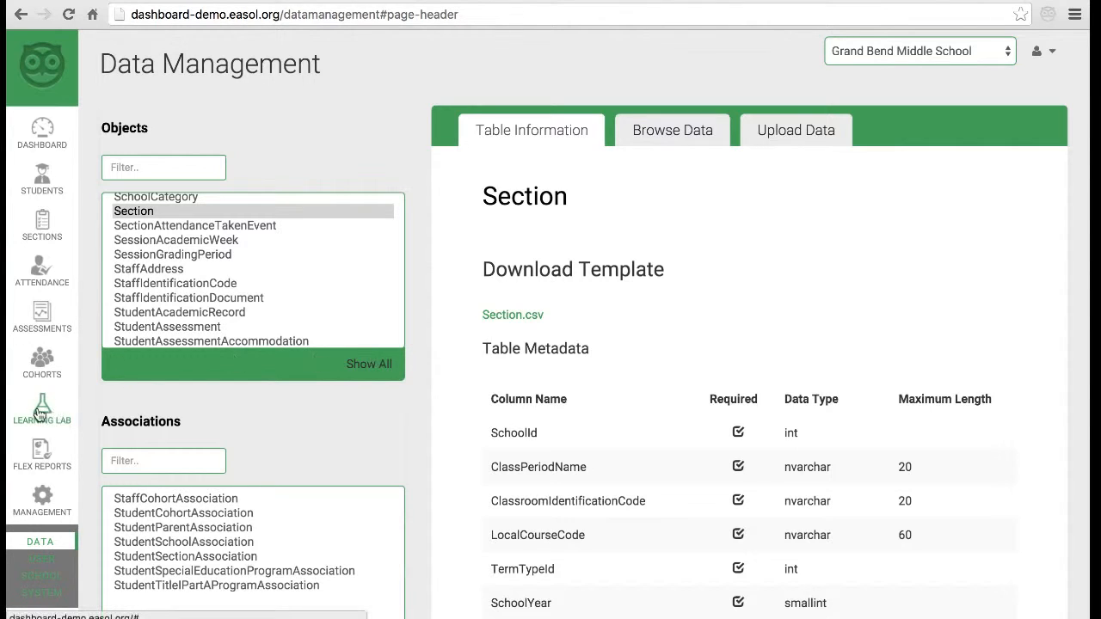
pyautogui.moveTo(43, 413)
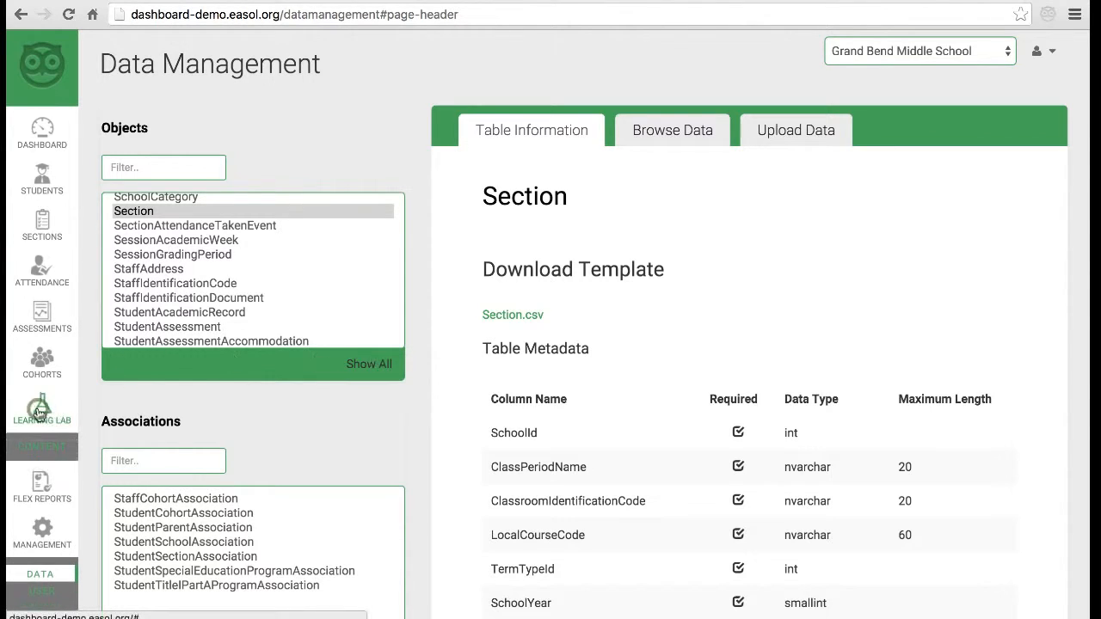
# - Search Learning Lab content for the keyword 'Moon', returning 725 results
pyautogui.click(38, 454)
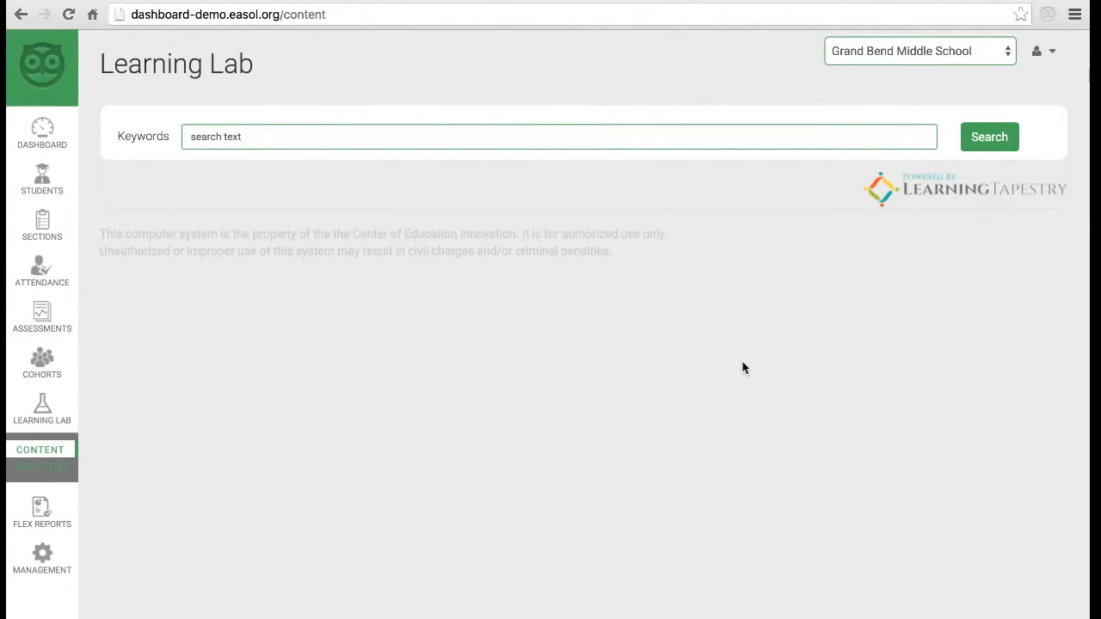
pyautogui.click(251, 140)
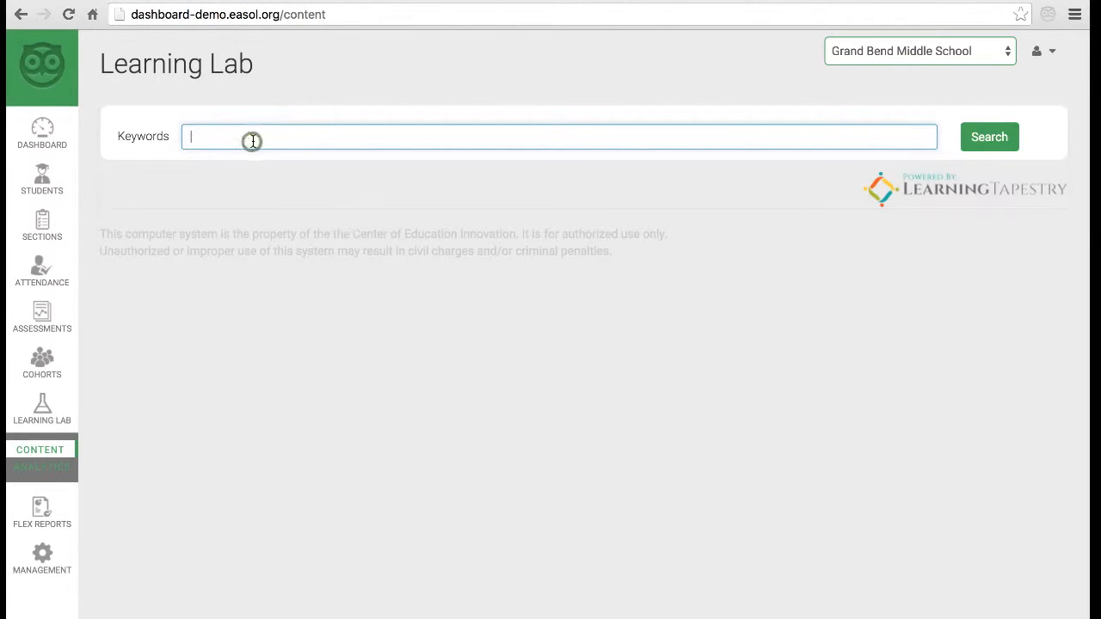
pyautogui.write('Moon')
pyautogui.press('Return')
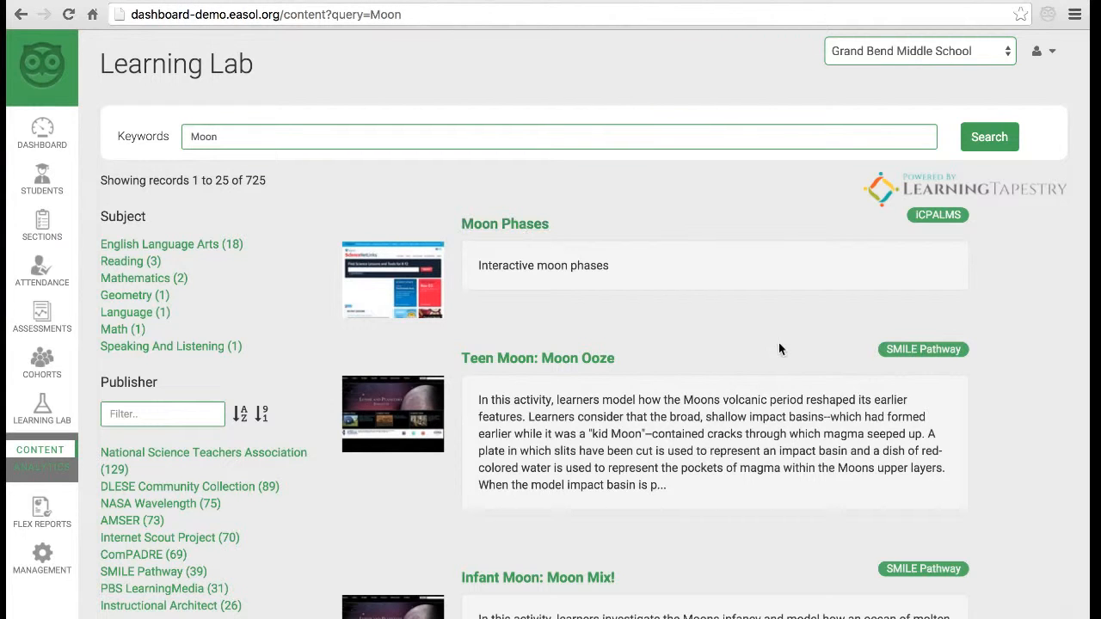
# - Browse the 725 Moon results down to the Grade and Standard filter lists
pyautogui.scroll(-5, 778, 343)
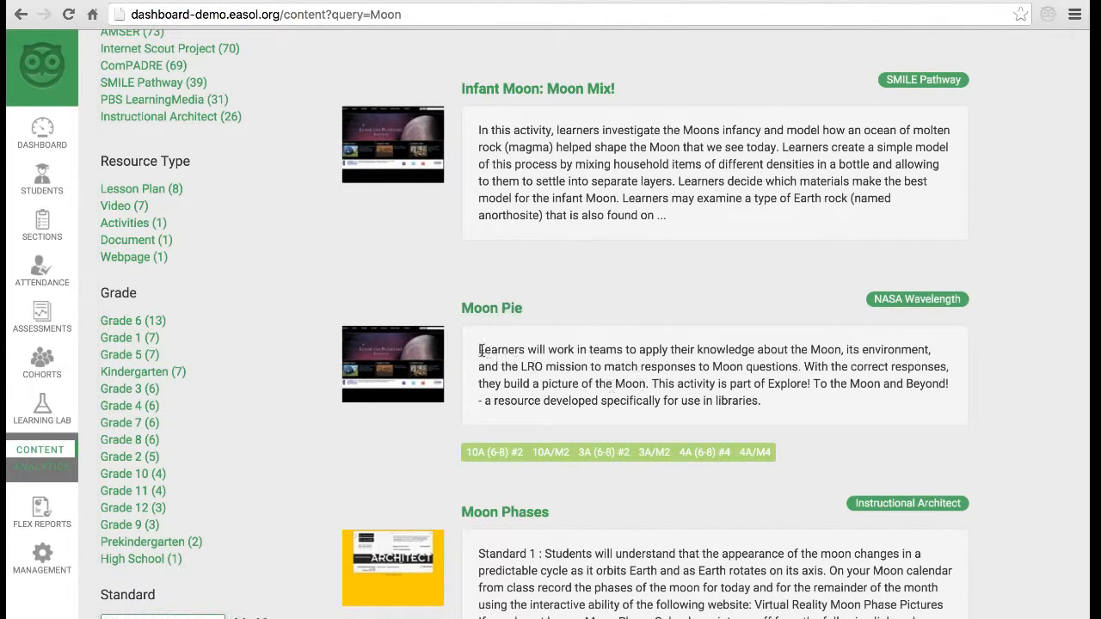
pyautogui.moveTo(478, 349); pyautogui.dragTo(781, 418)
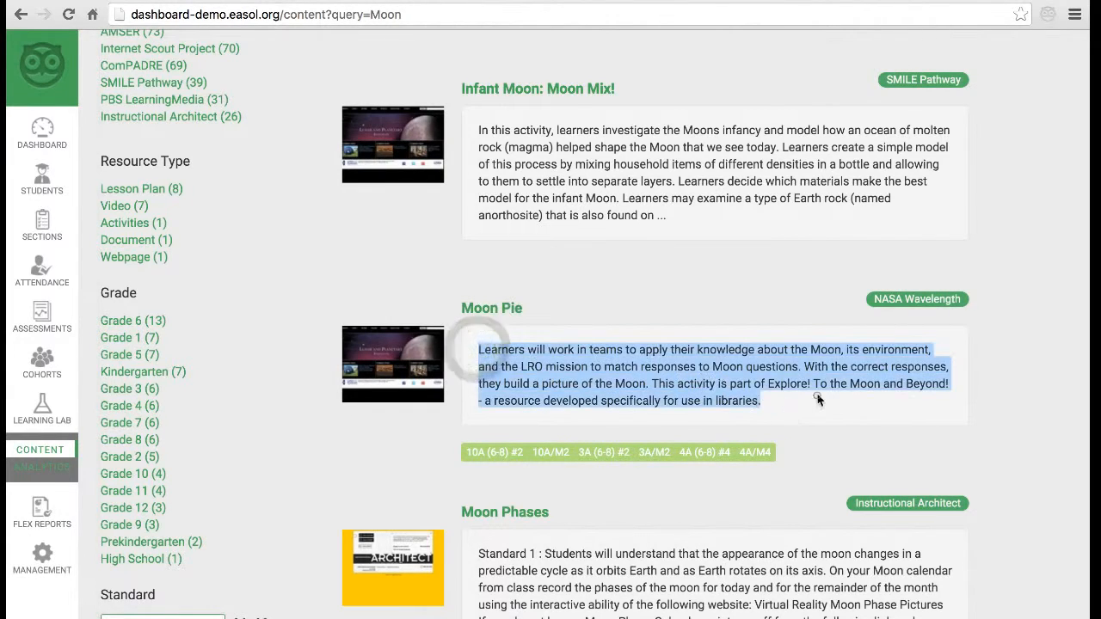
pyautogui.click(817, 395)
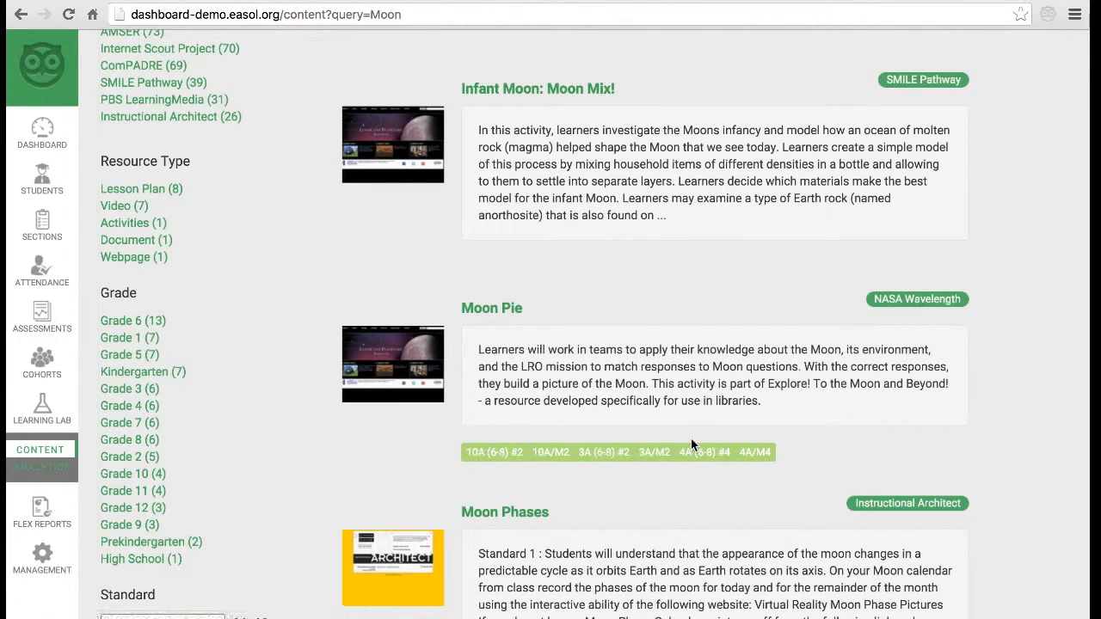
pyautogui.scroll(1, 672, 371)
pyautogui.scroll(5, 673, 371)
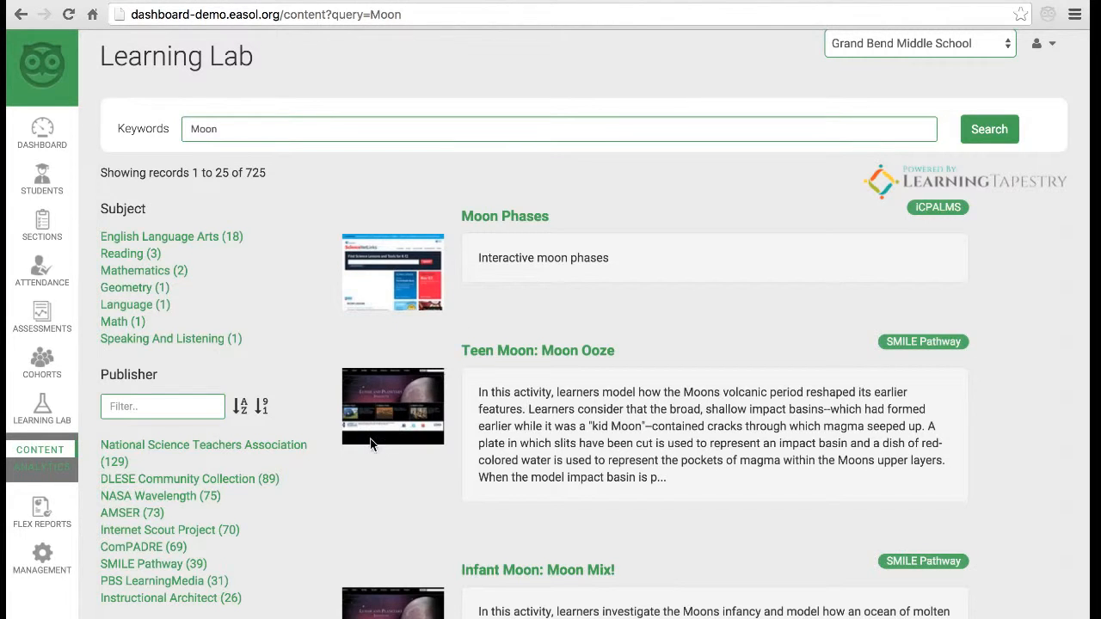
pyautogui.scroll(-3, 371, 443)
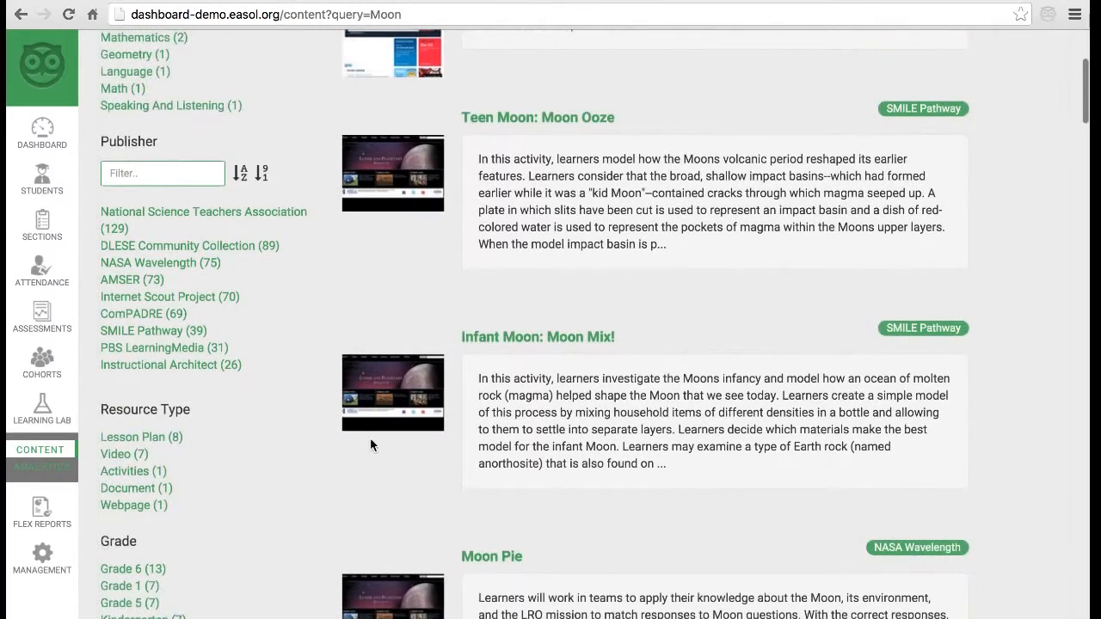
pyautogui.scroll(-3, 371, 440)
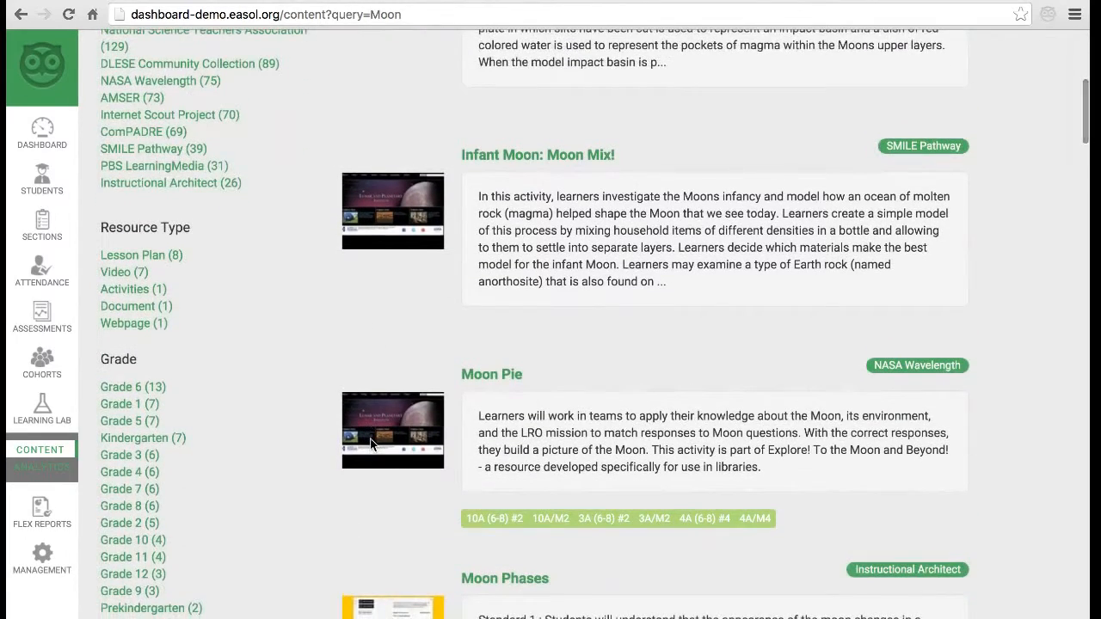
pyautogui.scroll(-3, 371, 444)
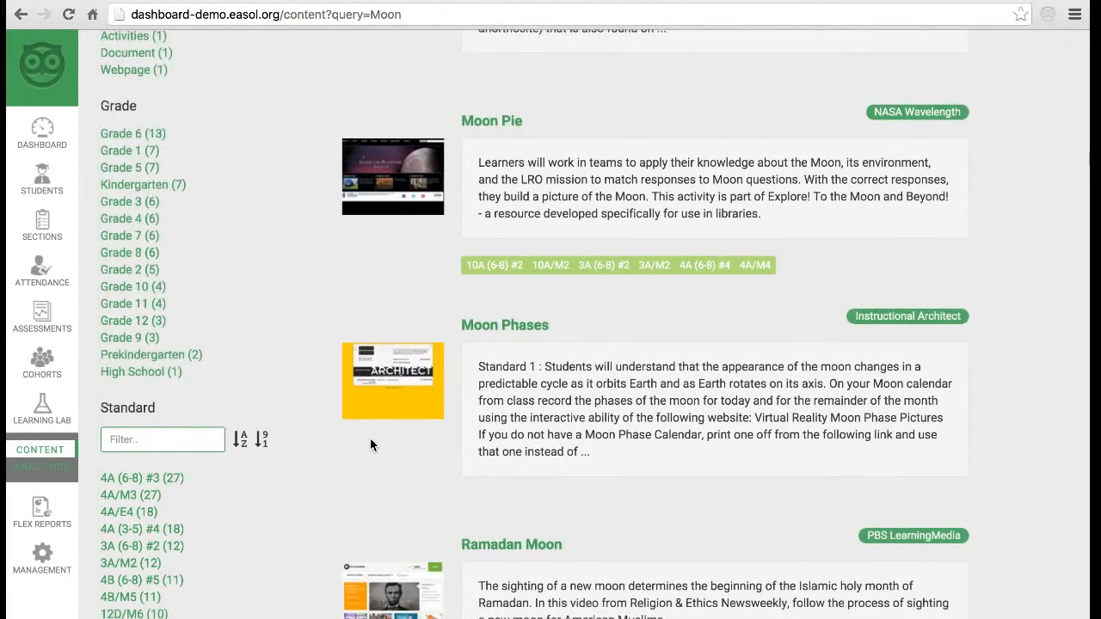
pyautogui.scroll(-1, 370, 445)
# - Filter the Moon results to standard CCSS.ELA-Literacy.L.3.4 and expand the remaining video's tags
pyautogui.click(155, 359)
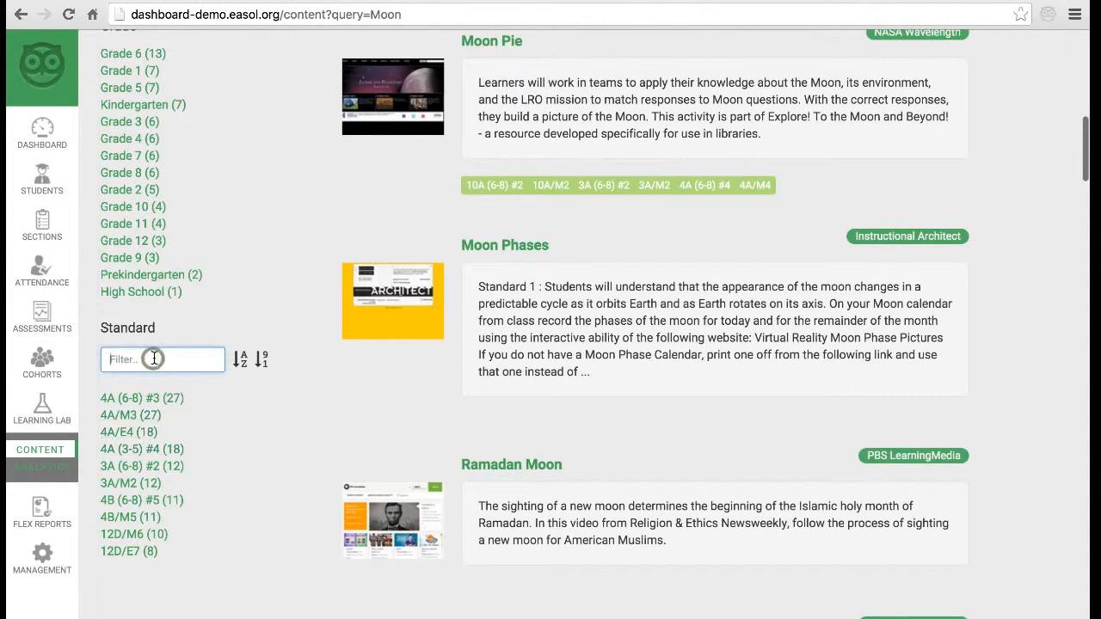
pyautogui.write('CCSS')
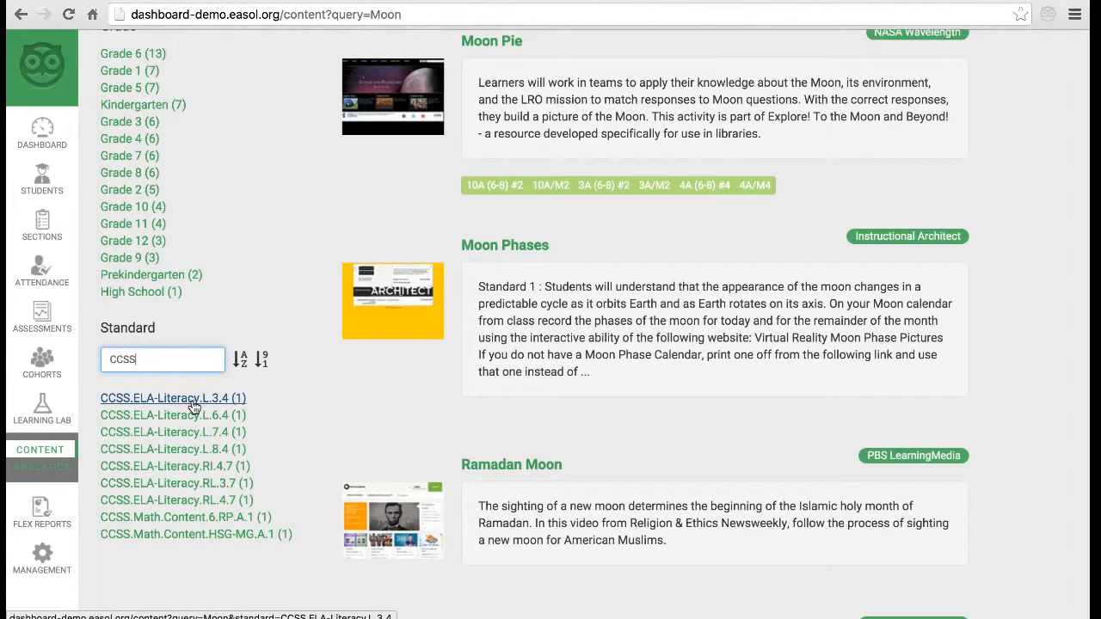
pyautogui.click(192, 400)
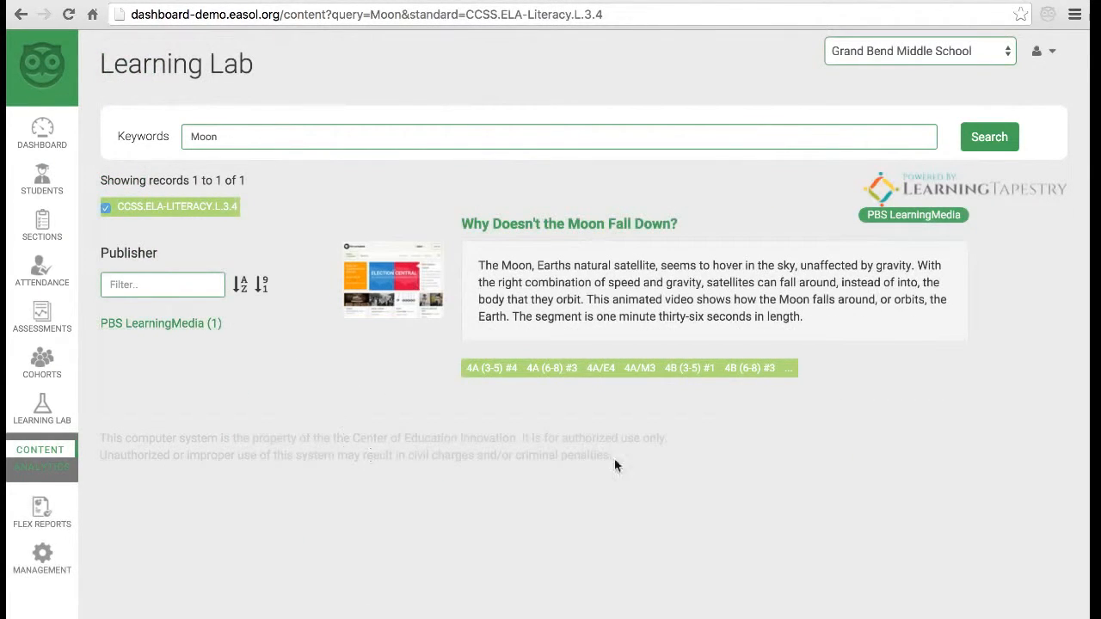
pyautogui.click(791, 374)
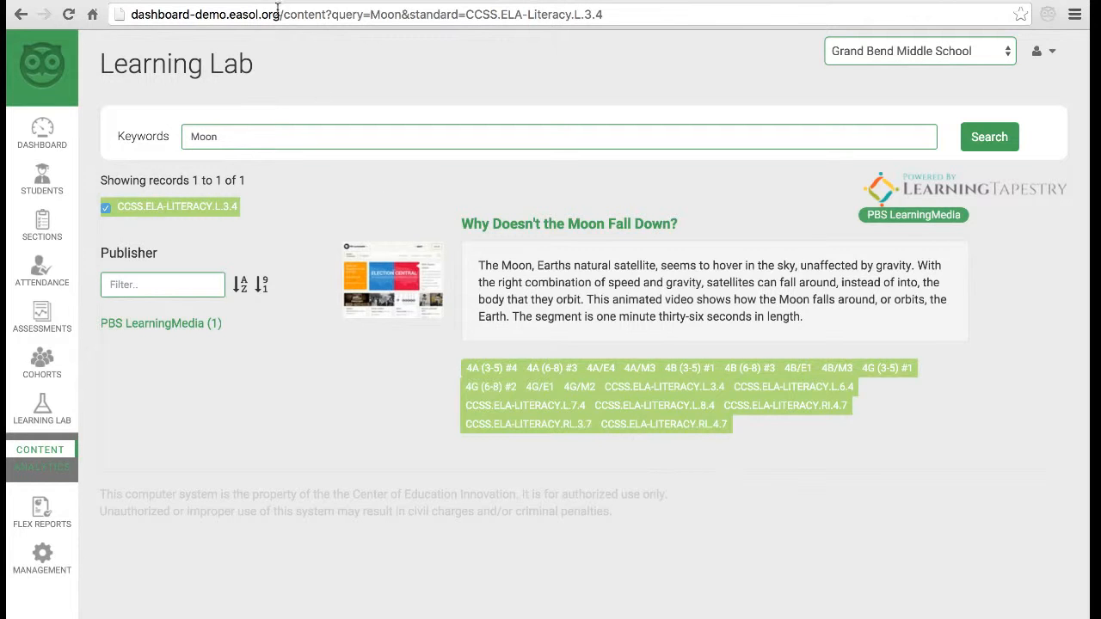
pyautogui.hotkey('ctrl', 't')
# - Go to classroom.google.com and switch to the school account to list its classes
pyautogui.write('classroom.google.com')
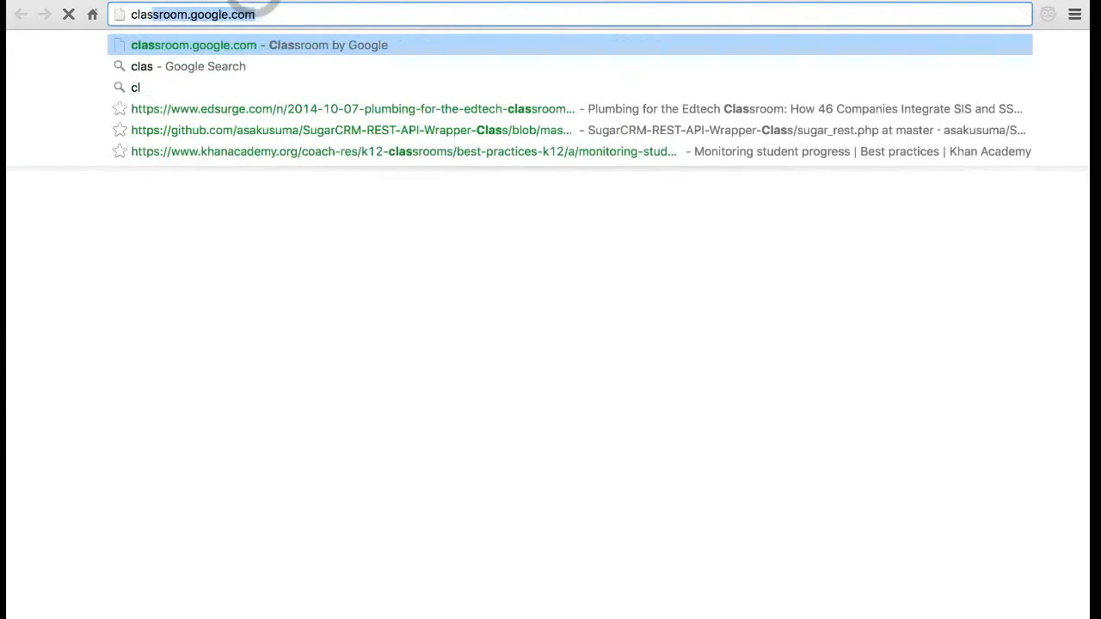
pyautogui.press('Return')
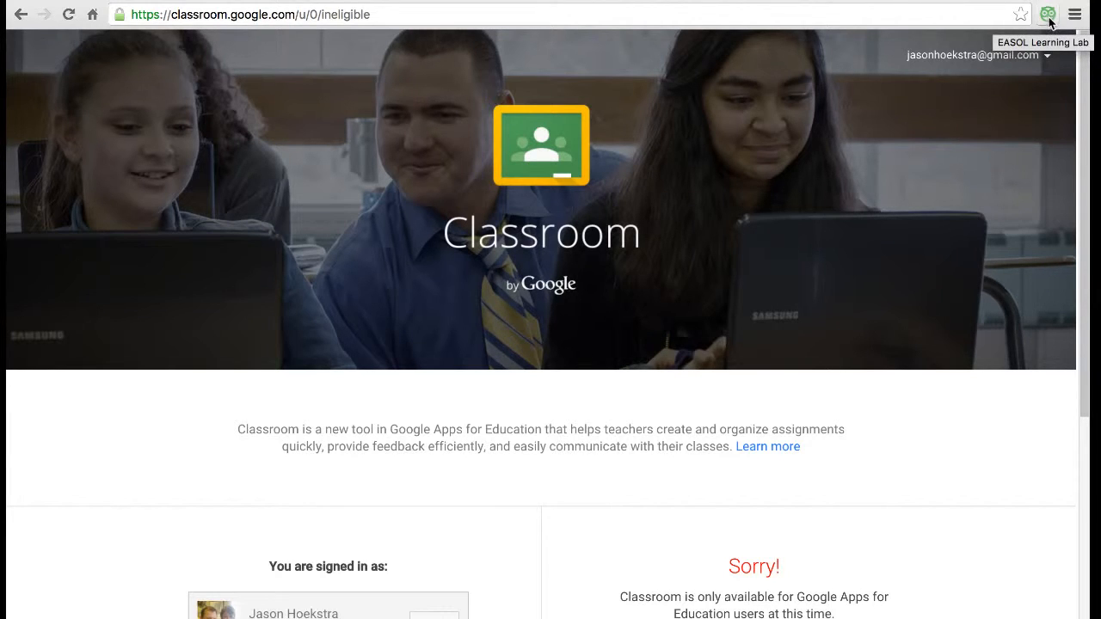
pyautogui.click(972, 54)
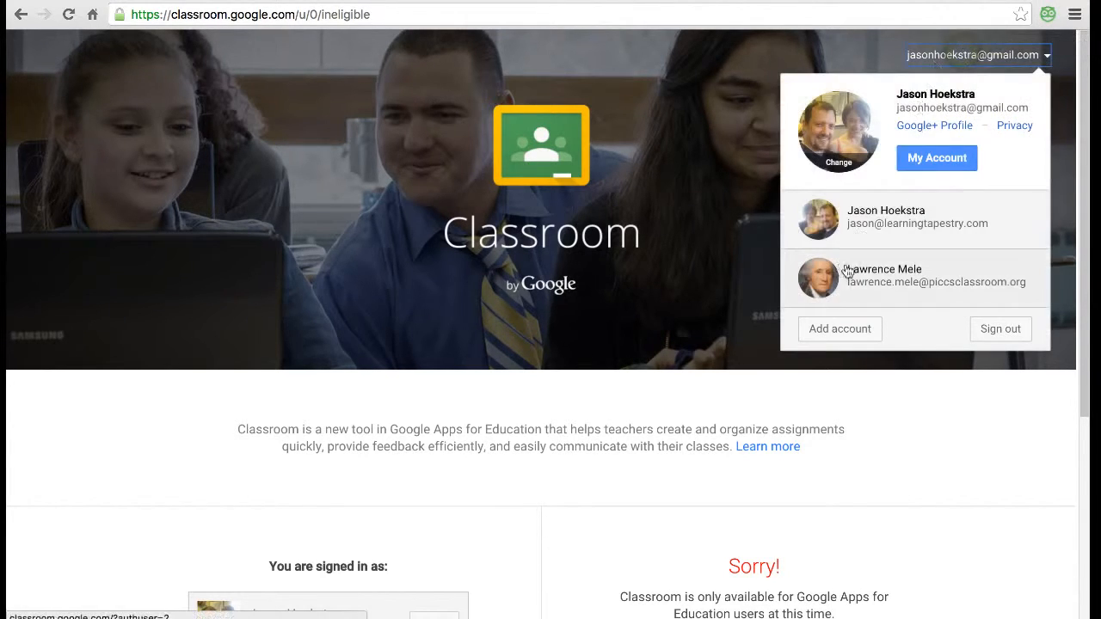
pyautogui.click(933, 277)
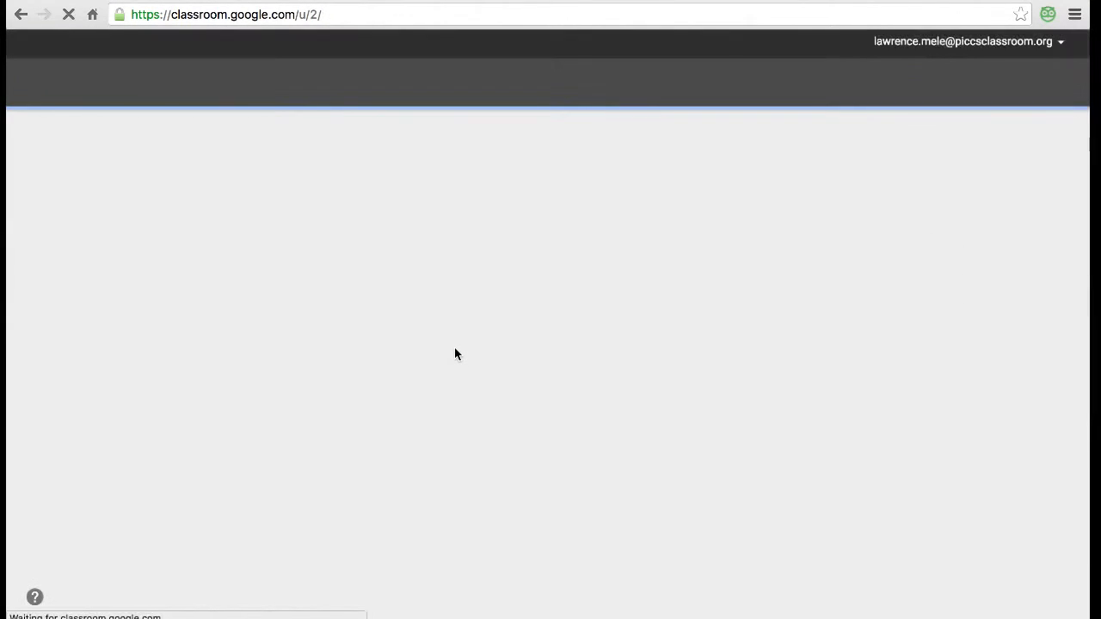
pyautogui.scroll(-2, 455, 353)
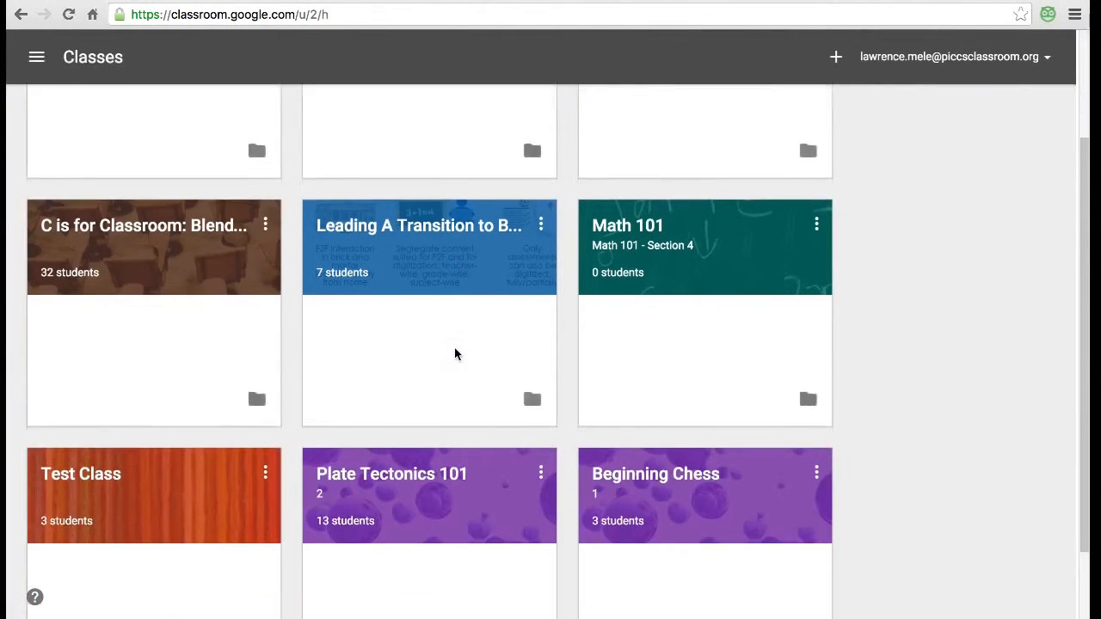
# - Open the Plate Tectonics 101 class, whose stream leads with the Teen Moon: Moon Ooze assignment
pyautogui.click(389, 465)
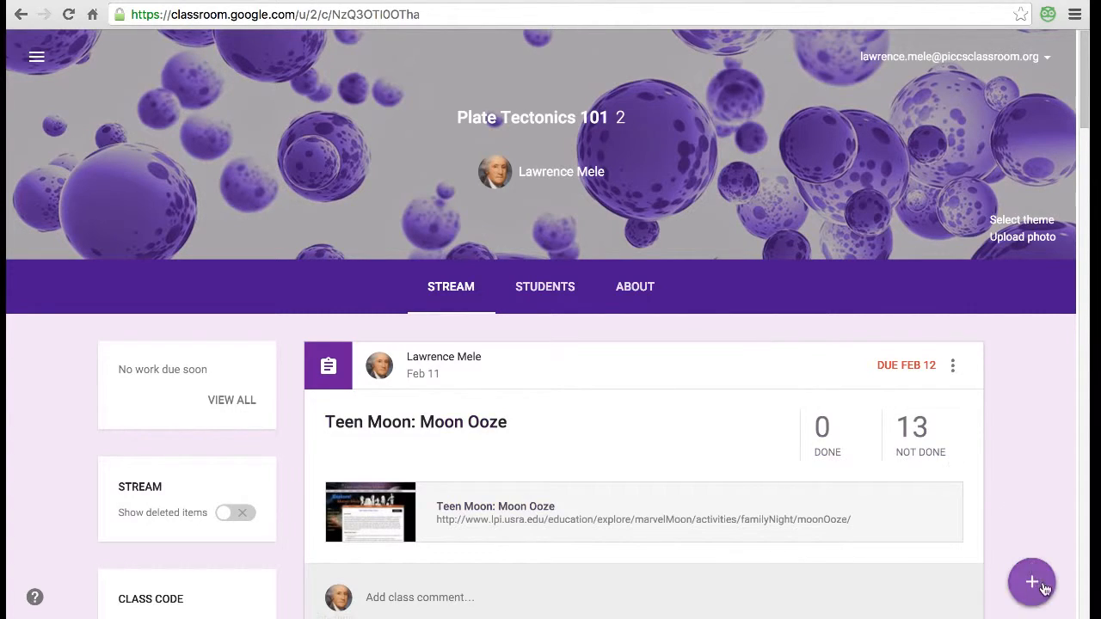
pyautogui.moveTo(1036, 583)
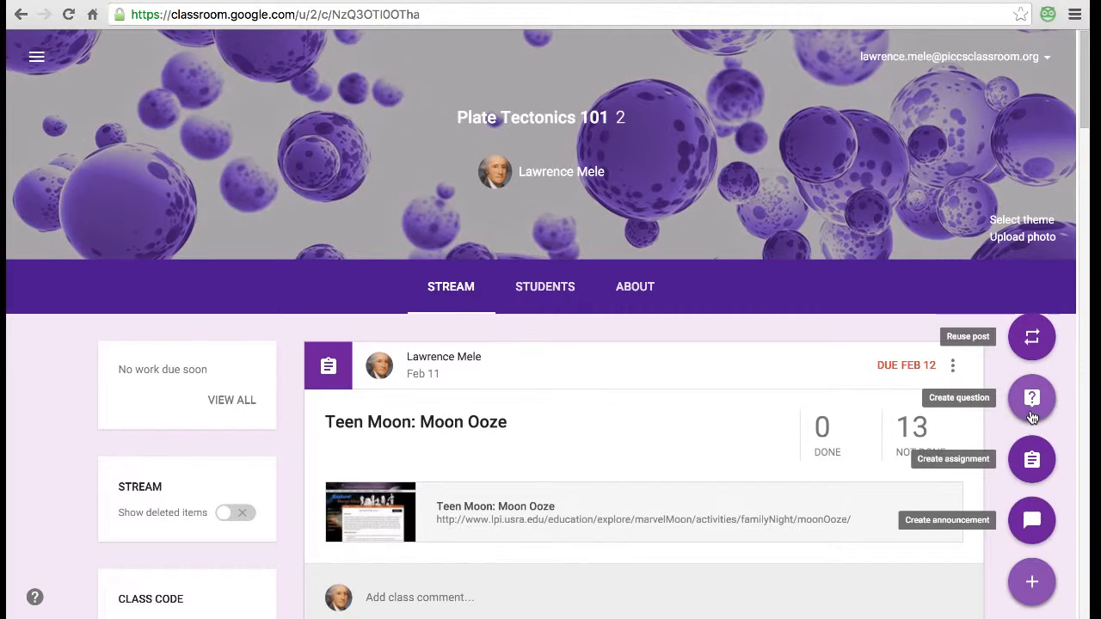
# - Start a new assignment titled 'Title of Learning Item' with the instructions 'Student....'
pyautogui.click(1031, 463)
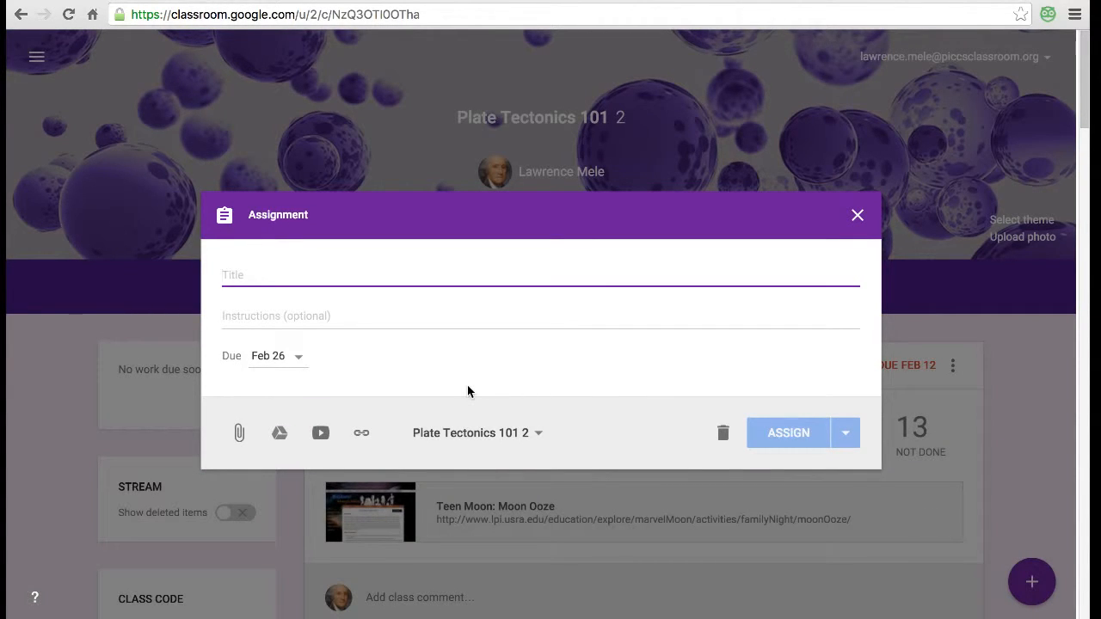
pyautogui.write('Title of Lea')
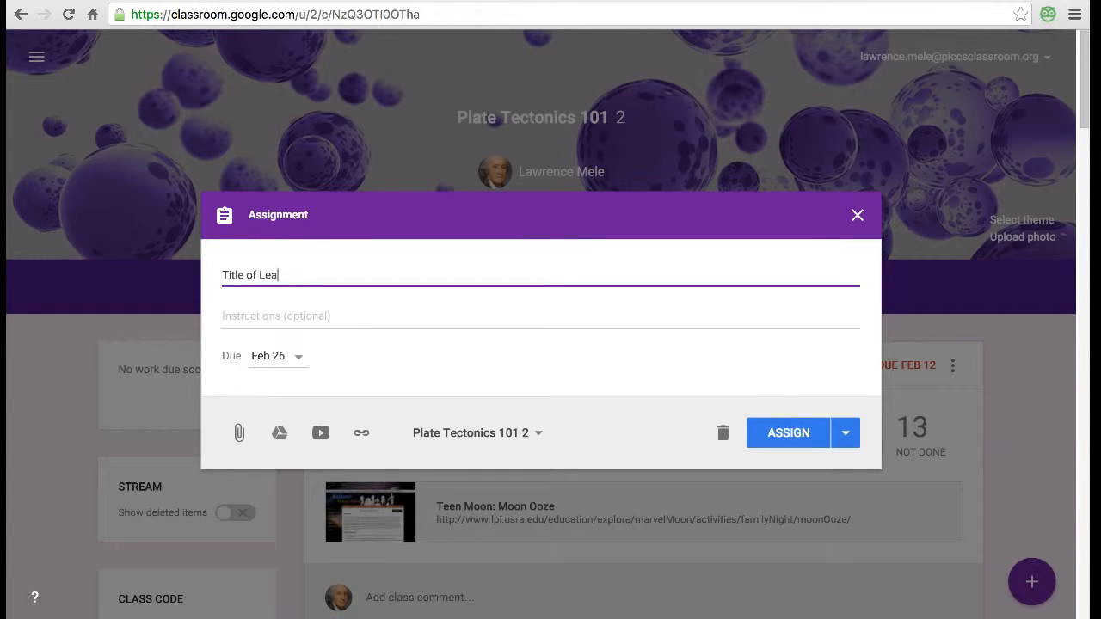
pyautogui.write('rning Item')
pyautogui.click(222, 315)
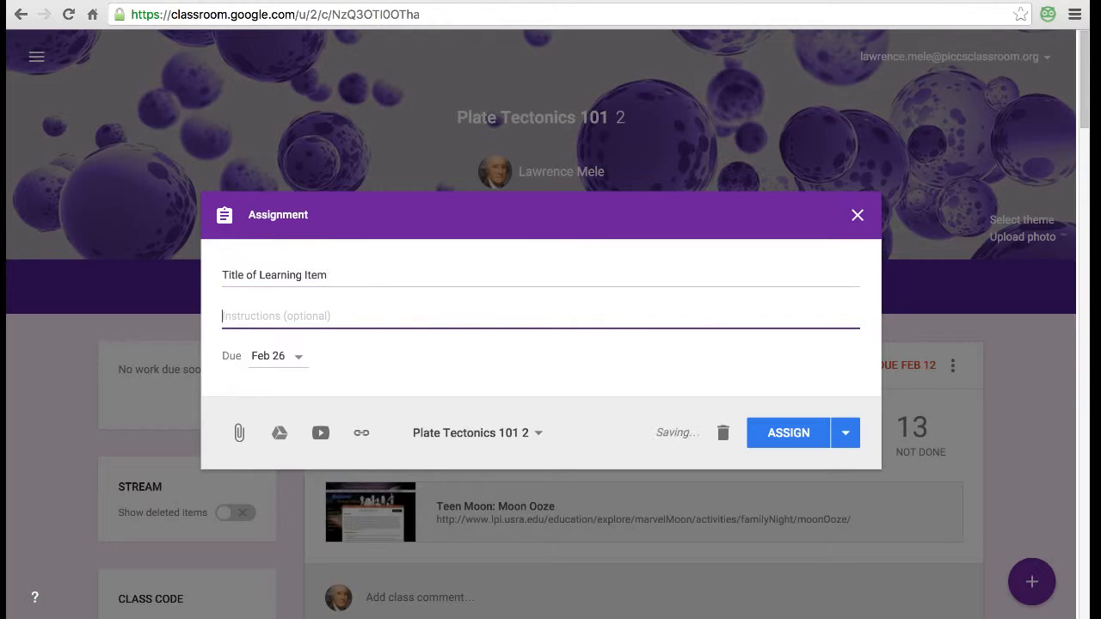
pyautogui.write('Student....')
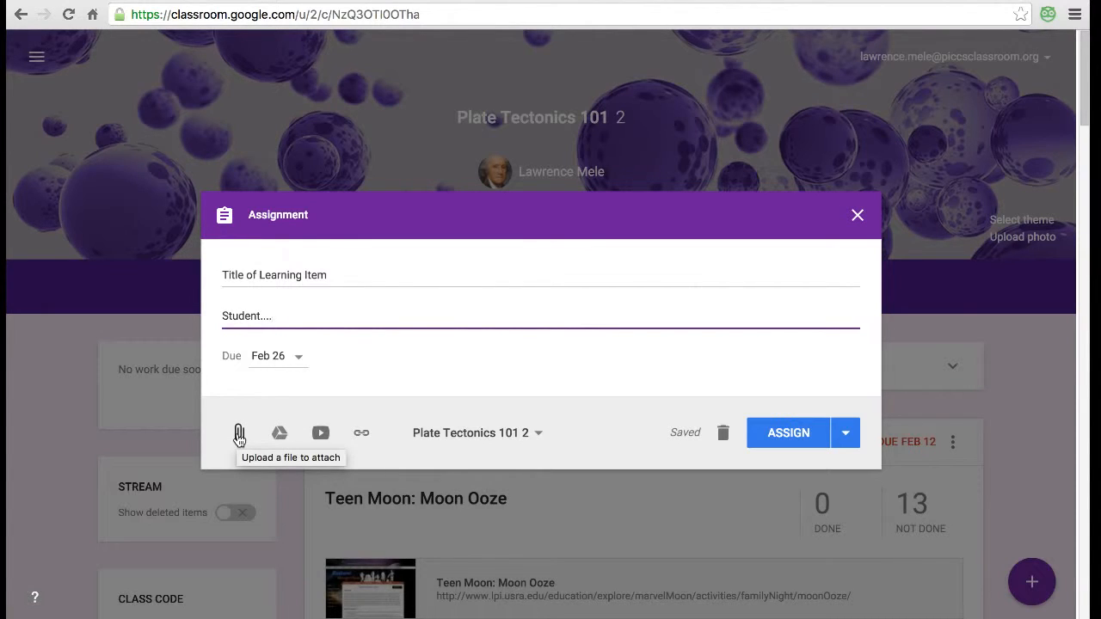
# - Search YouTube for 'Moon' videos, browse the results, and close the picker without attaching one
pyautogui.click(319, 434)
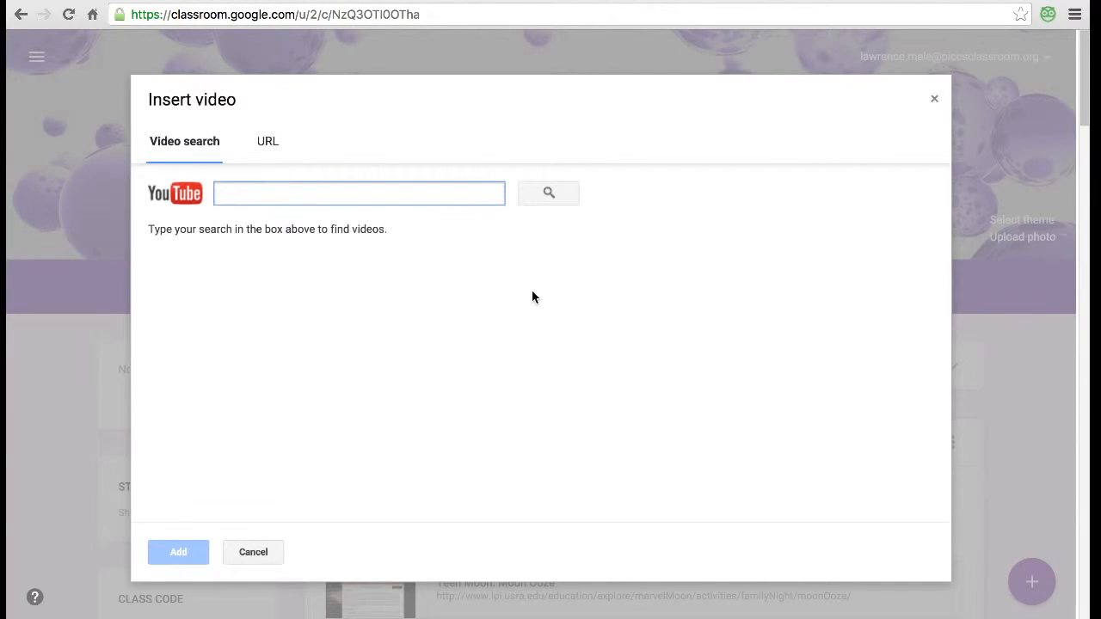
pyautogui.write('Moon')
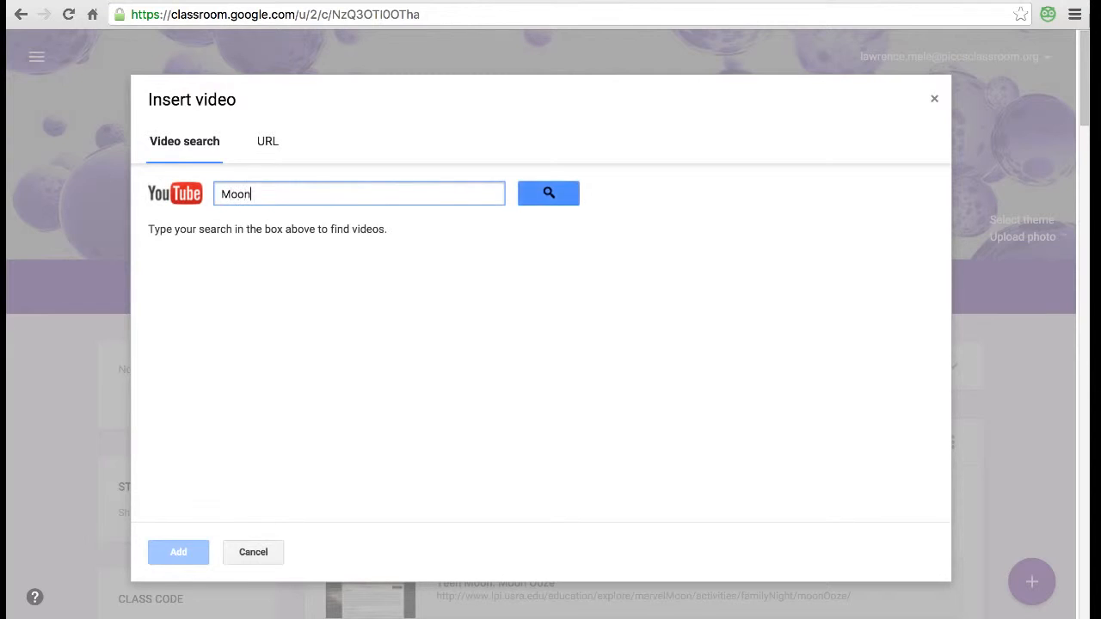
pyautogui.press('Return')
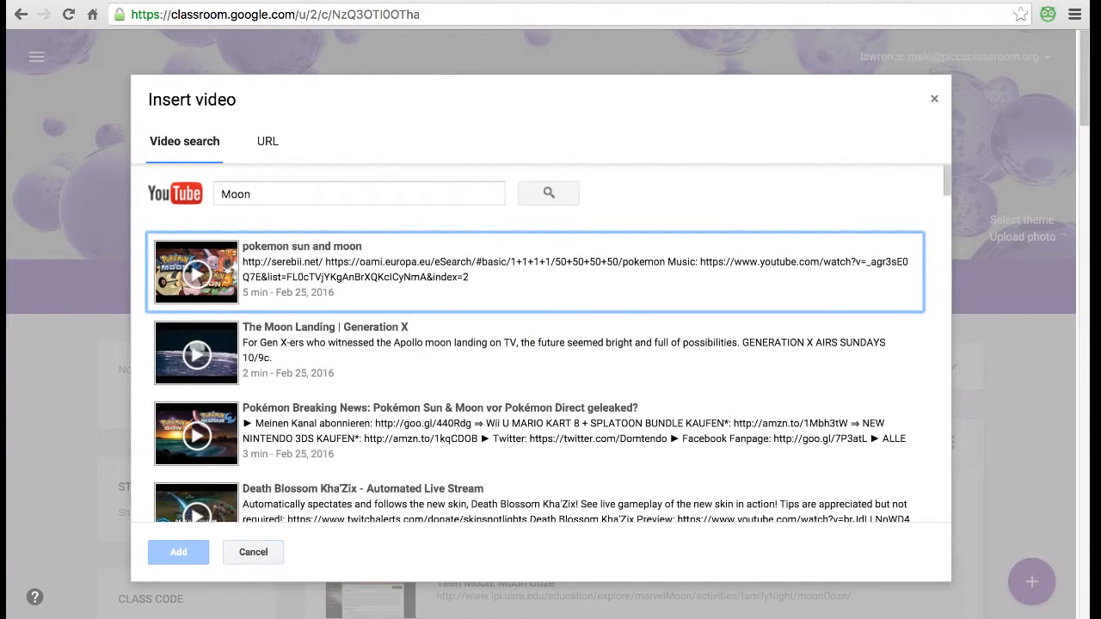
pyautogui.scroll(-4, 624, 348)
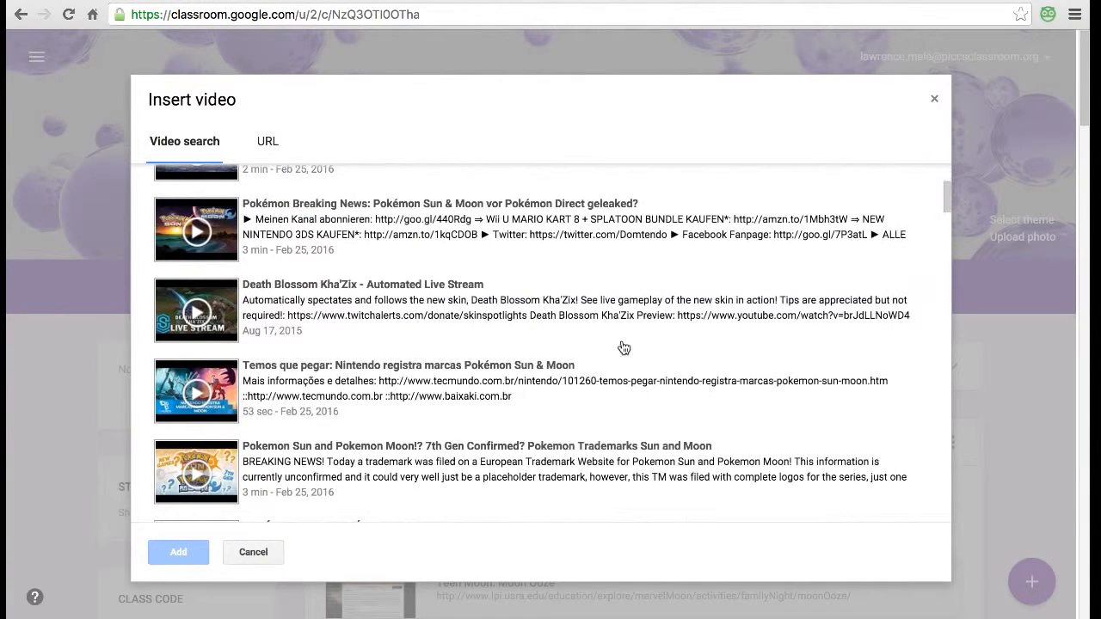
pyautogui.scroll(-1, 623, 347)
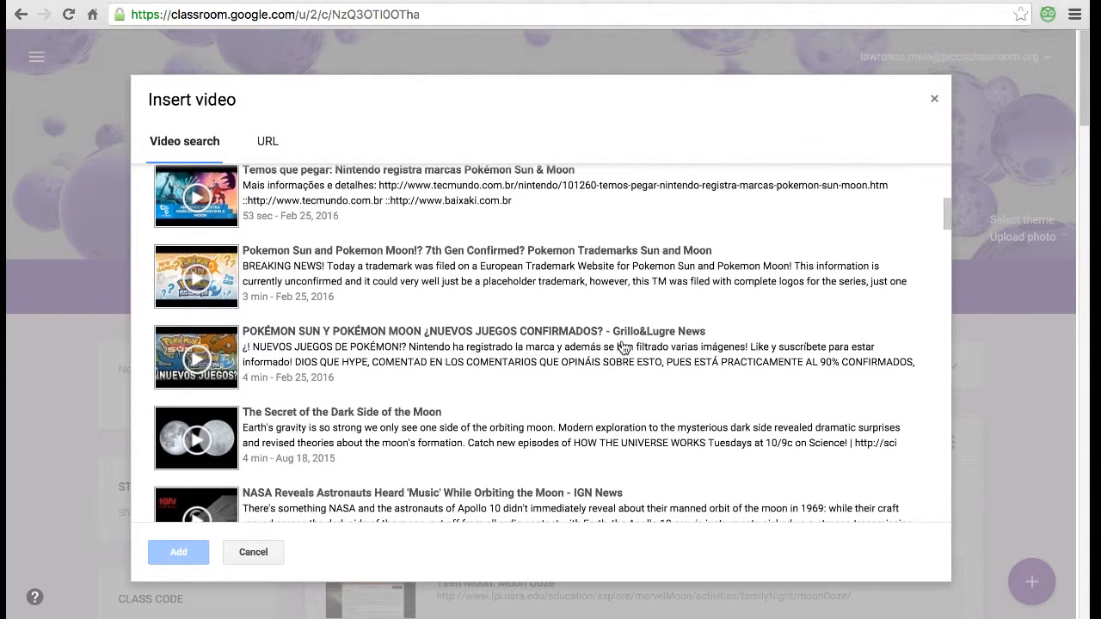
pyautogui.scroll(-1, 624, 348)
pyautogui.scroll(-1, 790, 339)
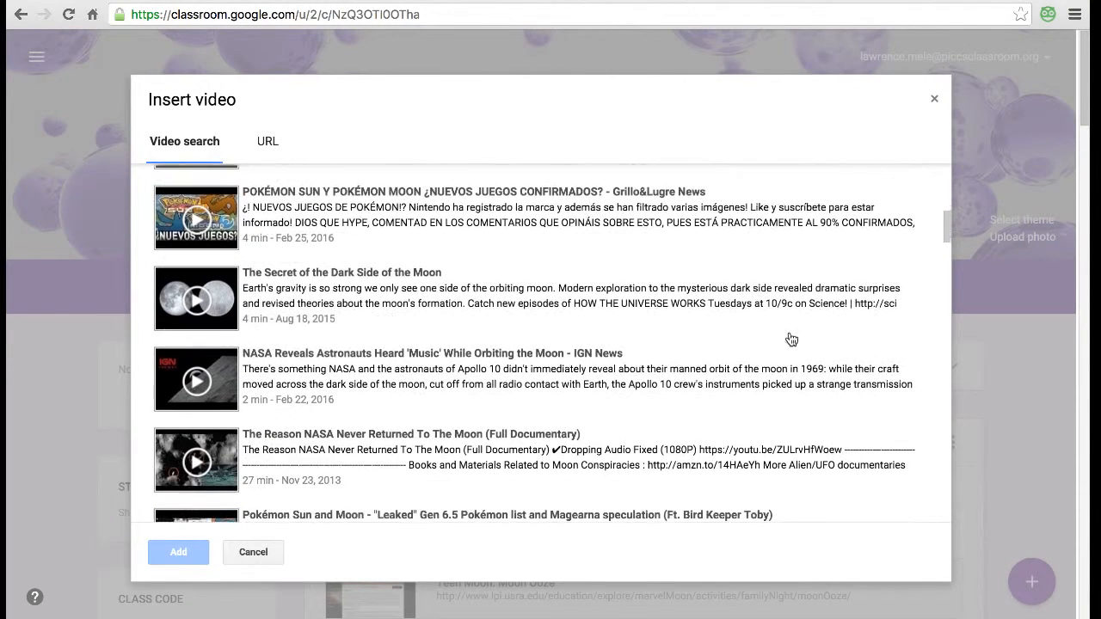
pyautogui.click(933, 100)
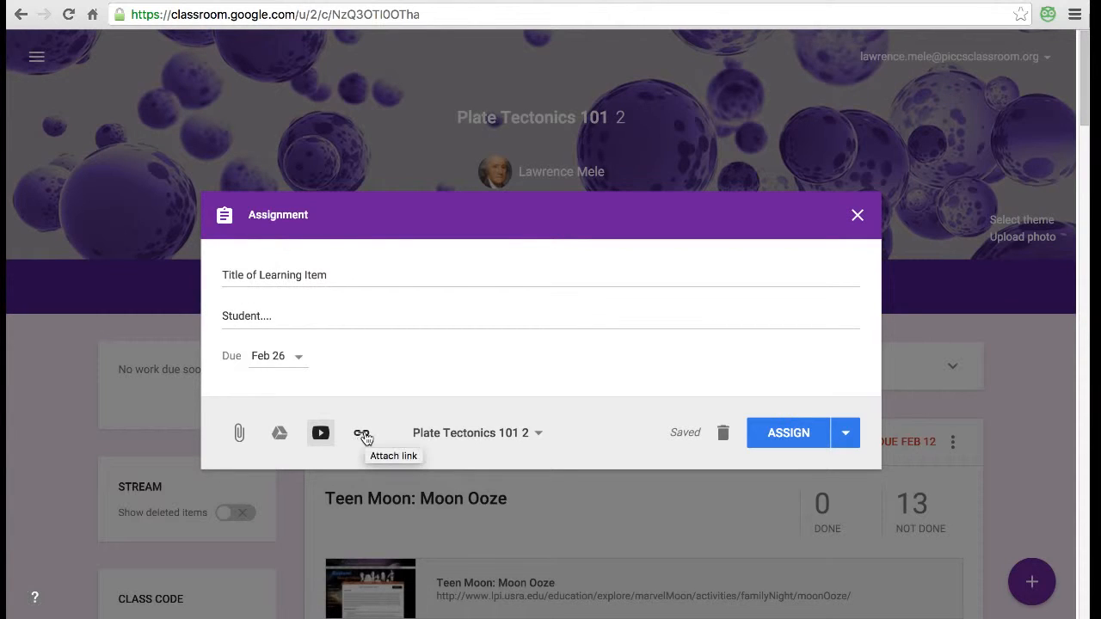
# - Delete the instructions and title text, then close the assignment draft
pyautogui.click(303, 319)
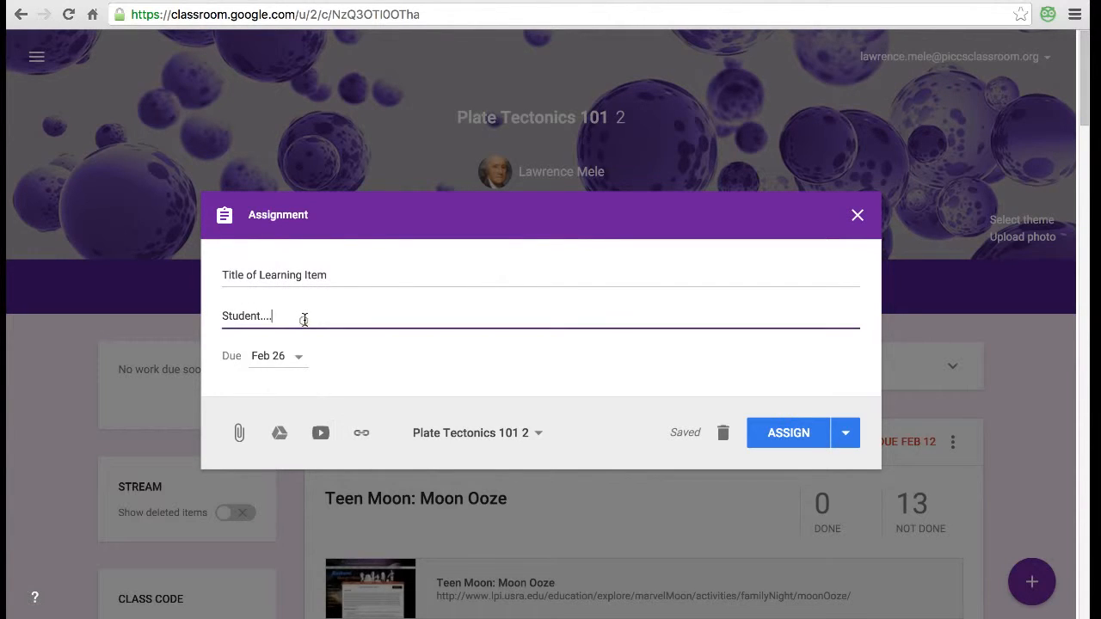
pyautogui.moveTo(337, 315); pyautogui.dragTo(111, 300)
pyautogui.press('BackSpace')
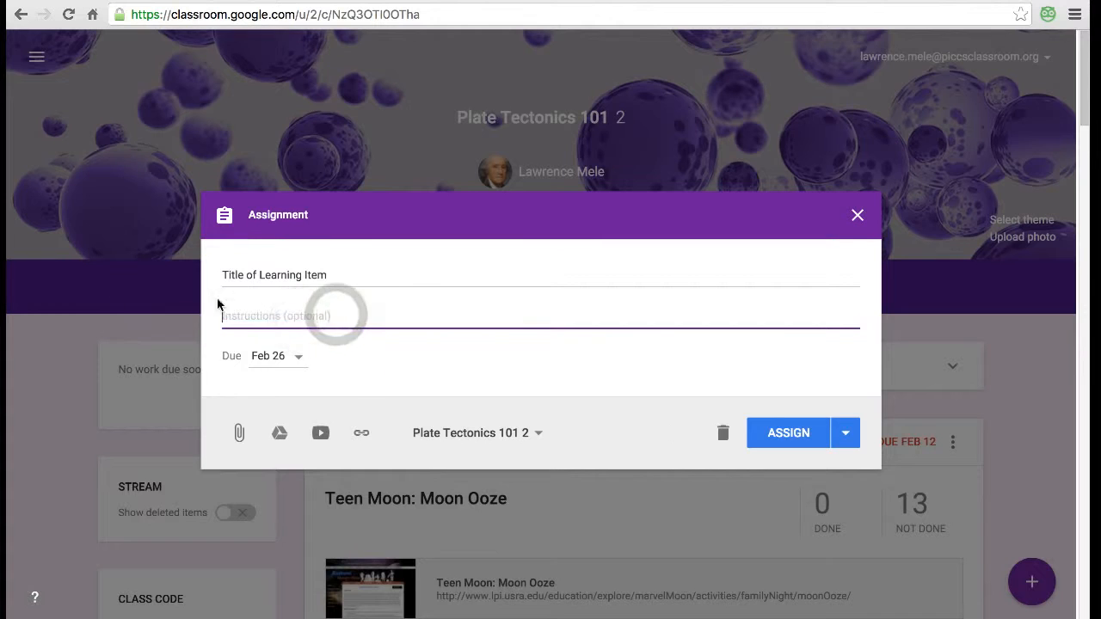
pyautogui.click(342, 283)
pyautogui.tripleClick(341, 282)
pyautogui.press('BackSpace')
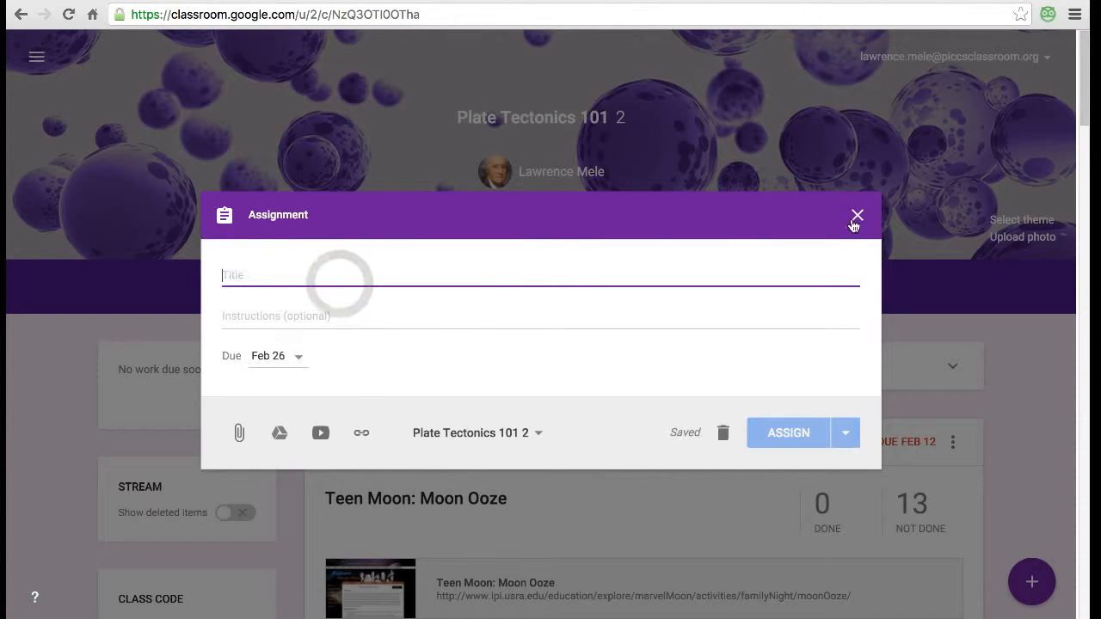
pyautogui.click(857, 215)
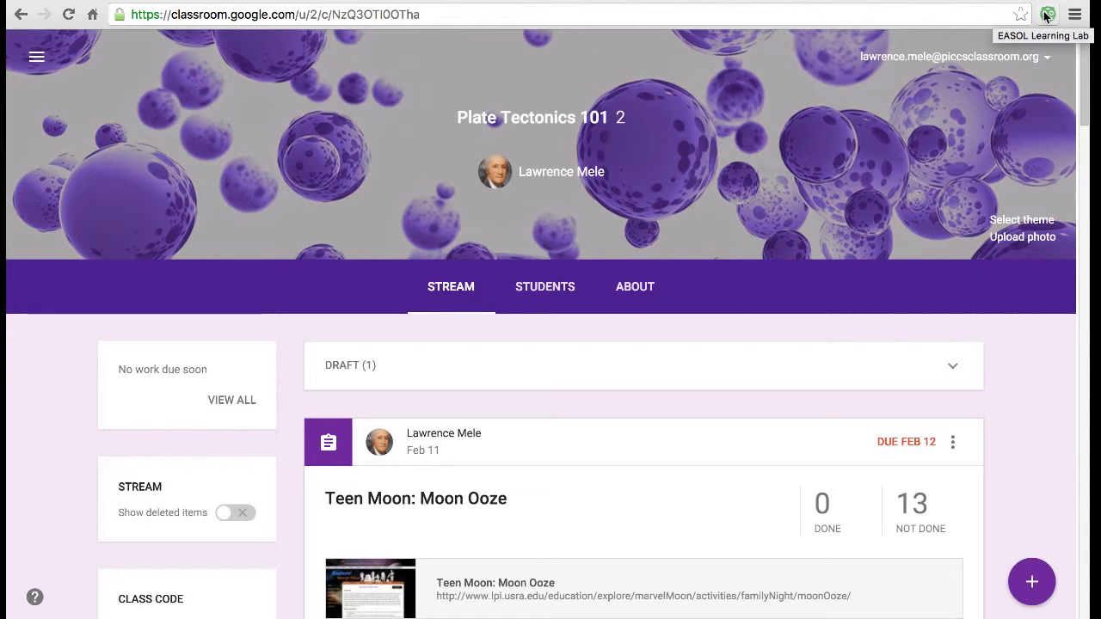
# - In the EASOL Learning Lab extension, search 'Earth' and add the water-themed Earth resource to an assignment
pyautogui.click(1046, 16)
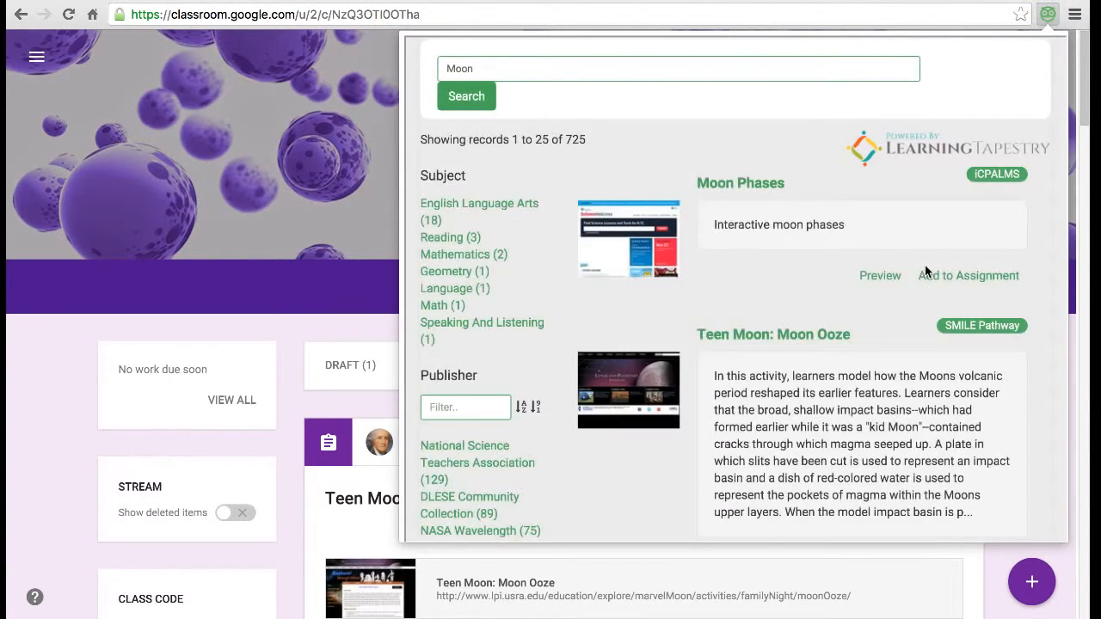
pyautogui.doubleClick(517, 66)
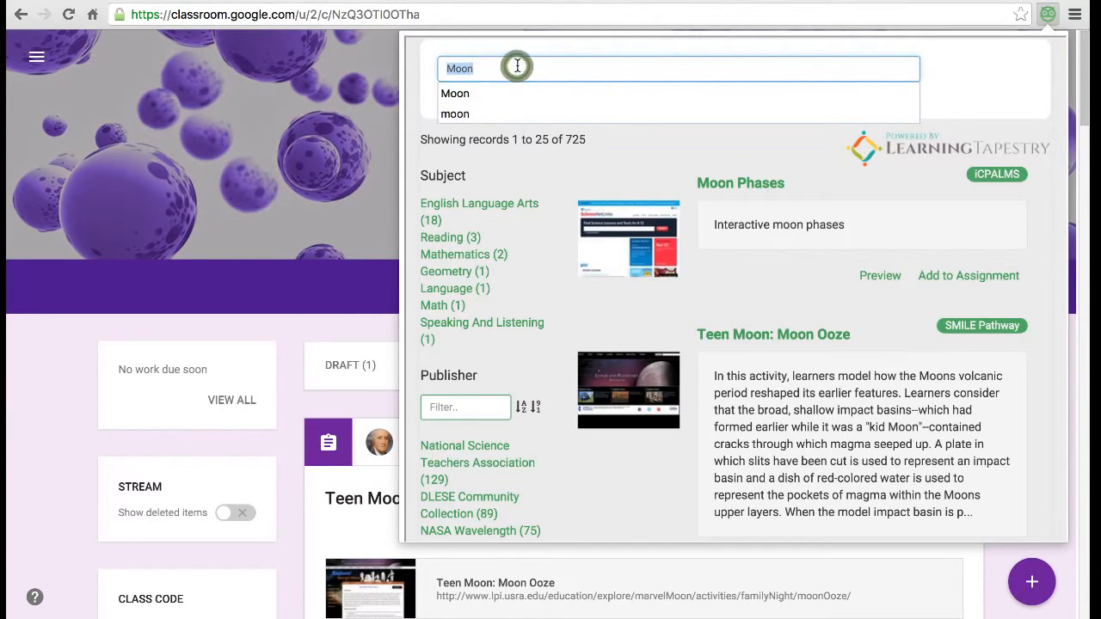
pyautogui.write('Earth')
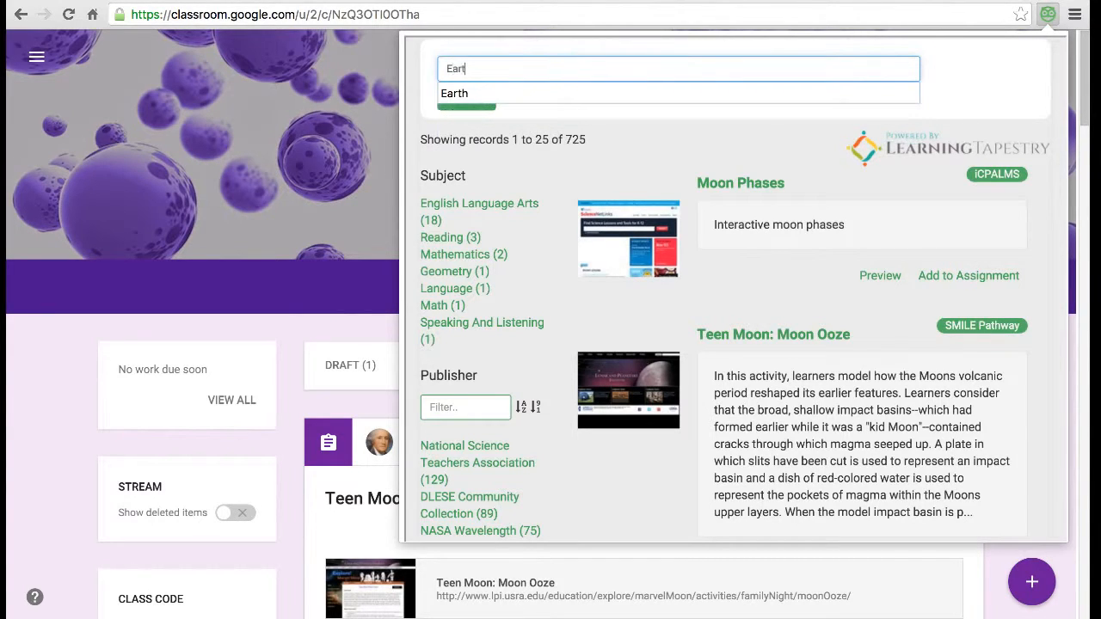
pyautogui.click(474, 101)
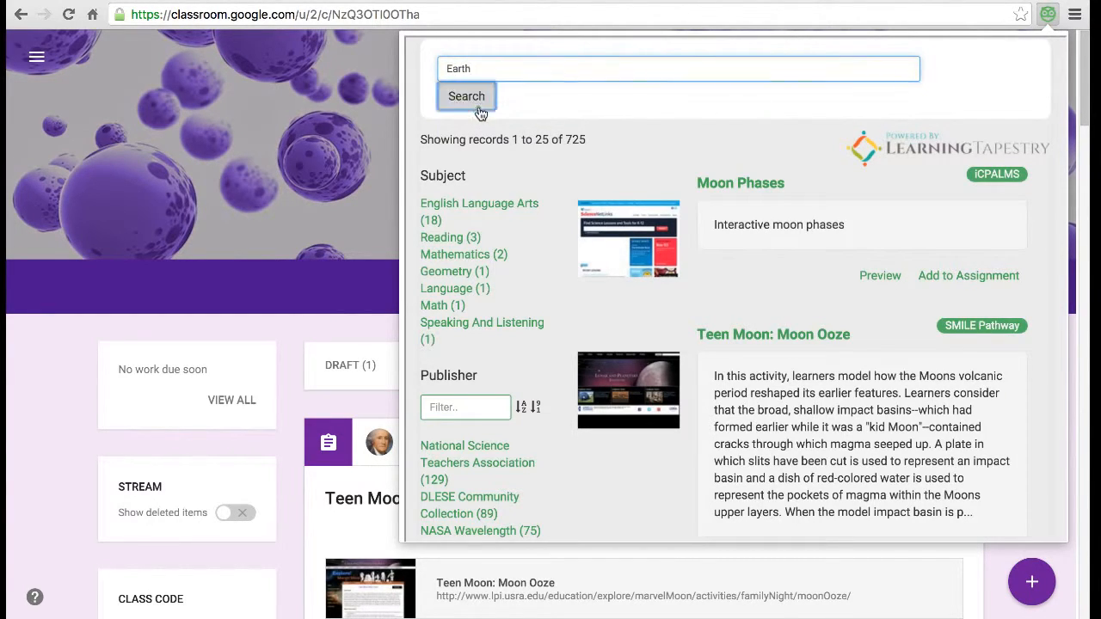
pyautogui.click(479, 110)
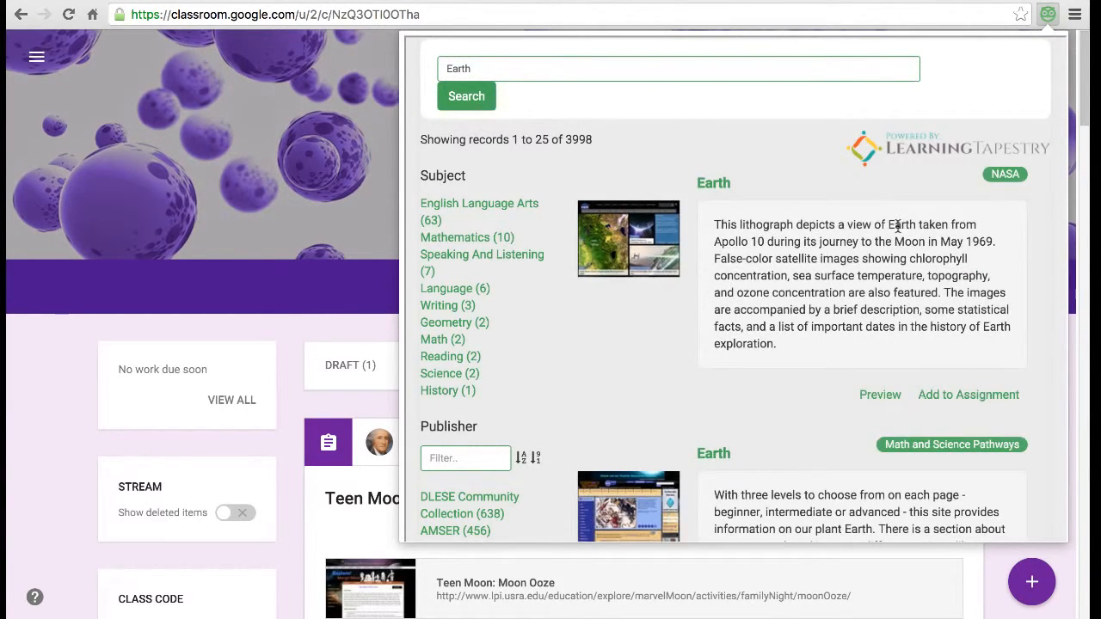
pyautogui.scroll(-4, 854, 303)
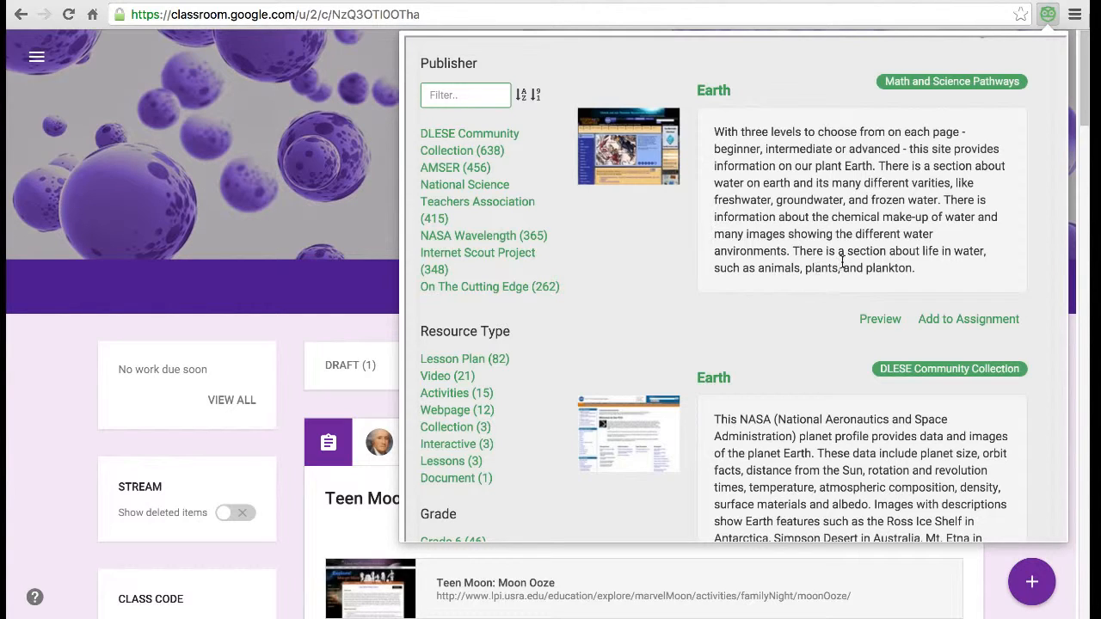
pyautogui.click(963, 320)
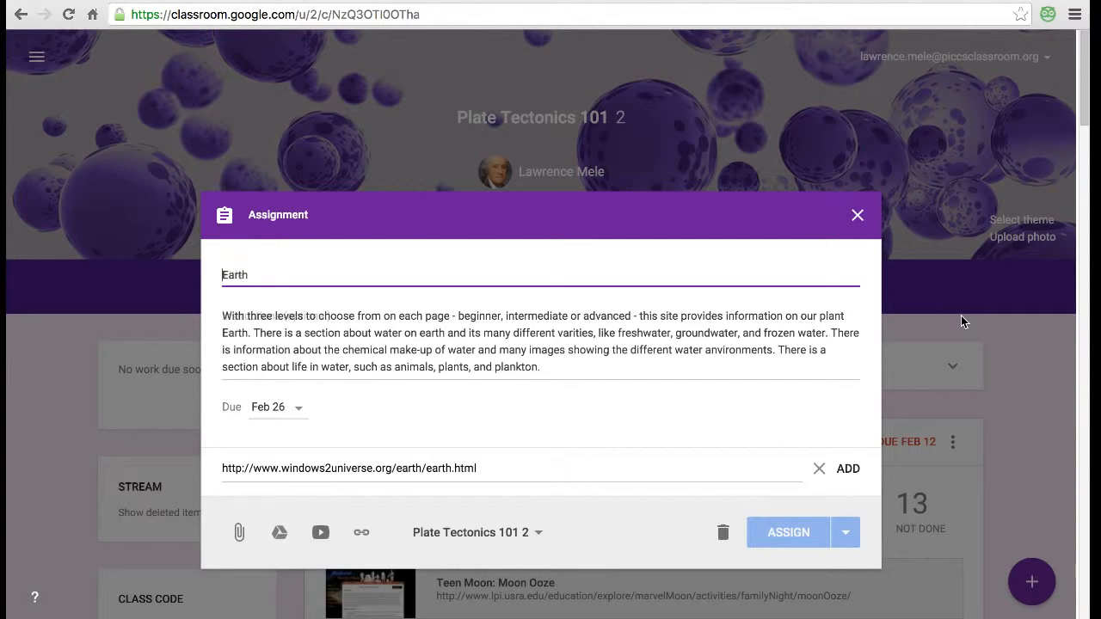
# - Set the Earth assignment's due date to March 1, 2016, assign it, and return to EASOL
pyautogui.click(301, 408)
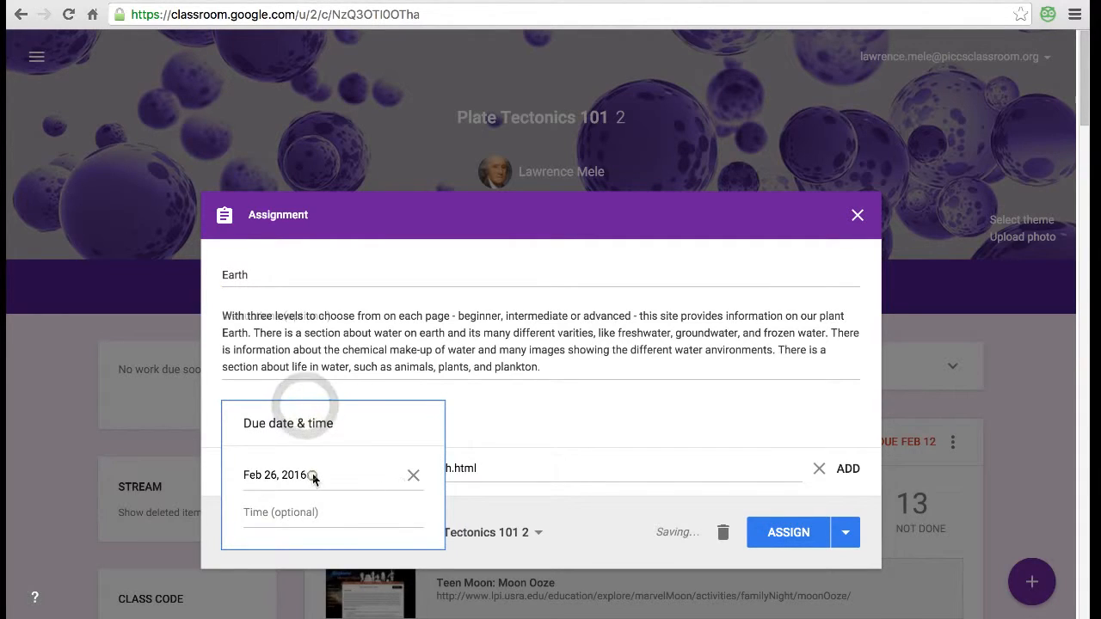
pyautogui.click(311, 474)
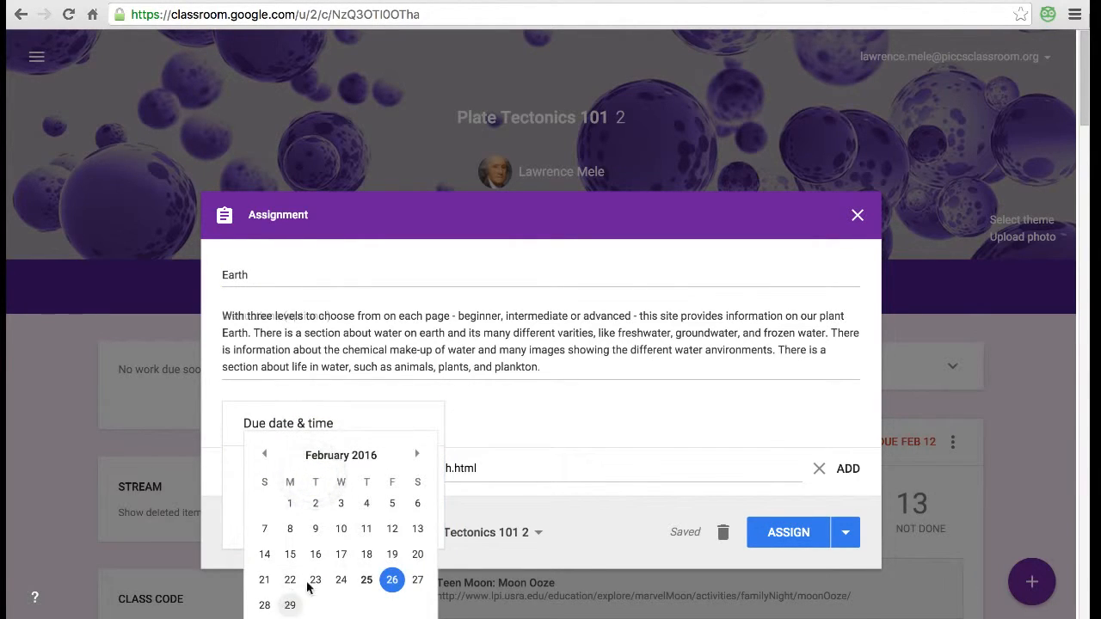
pyautogui.click(417, 456)
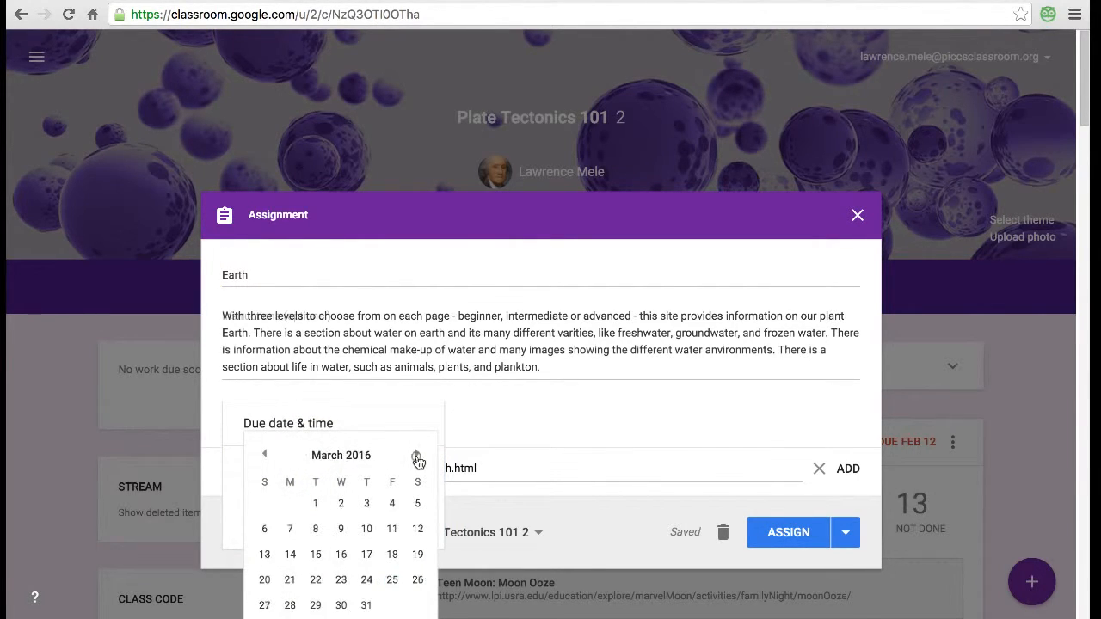
pyautogui.click(315, 503)
pyautogui.click(555, 419)
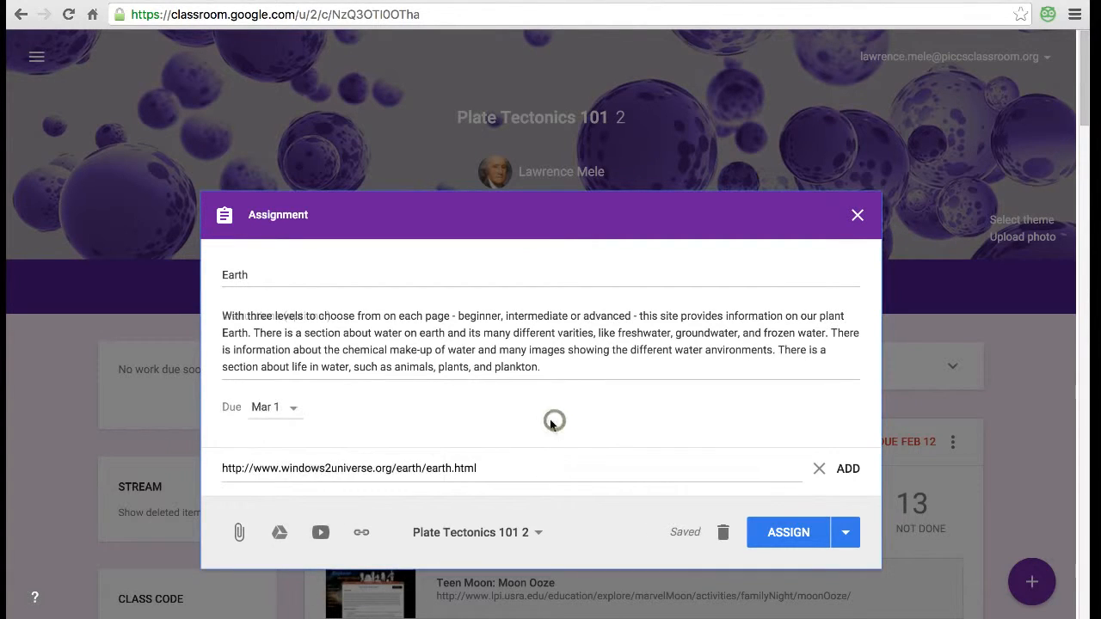
pyautogui.click(793, 534)
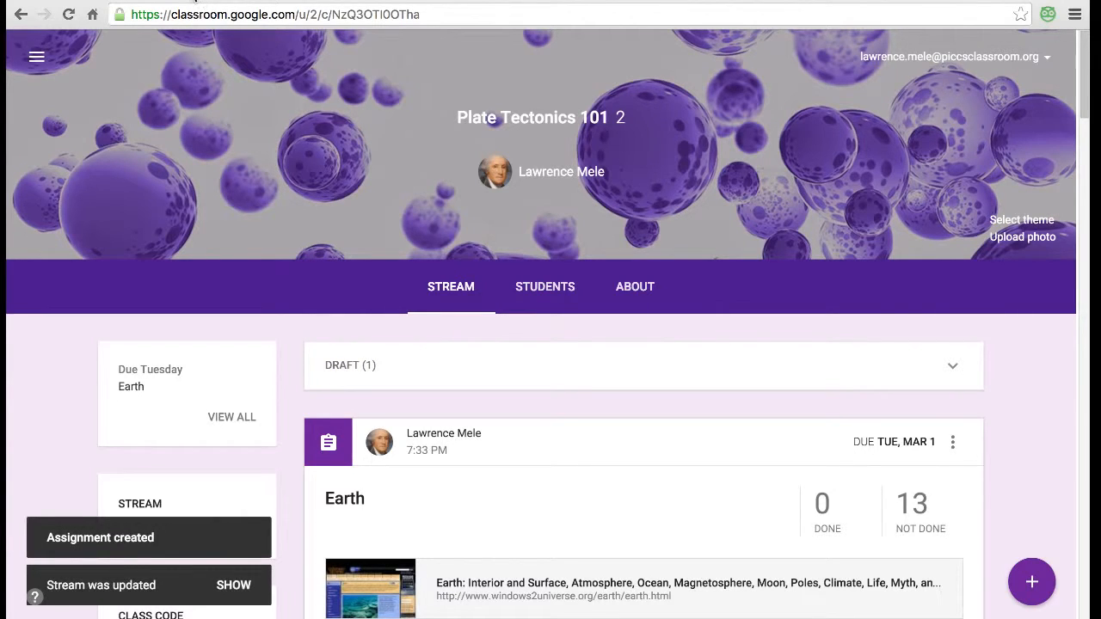
pyautogui.click(194, 3)
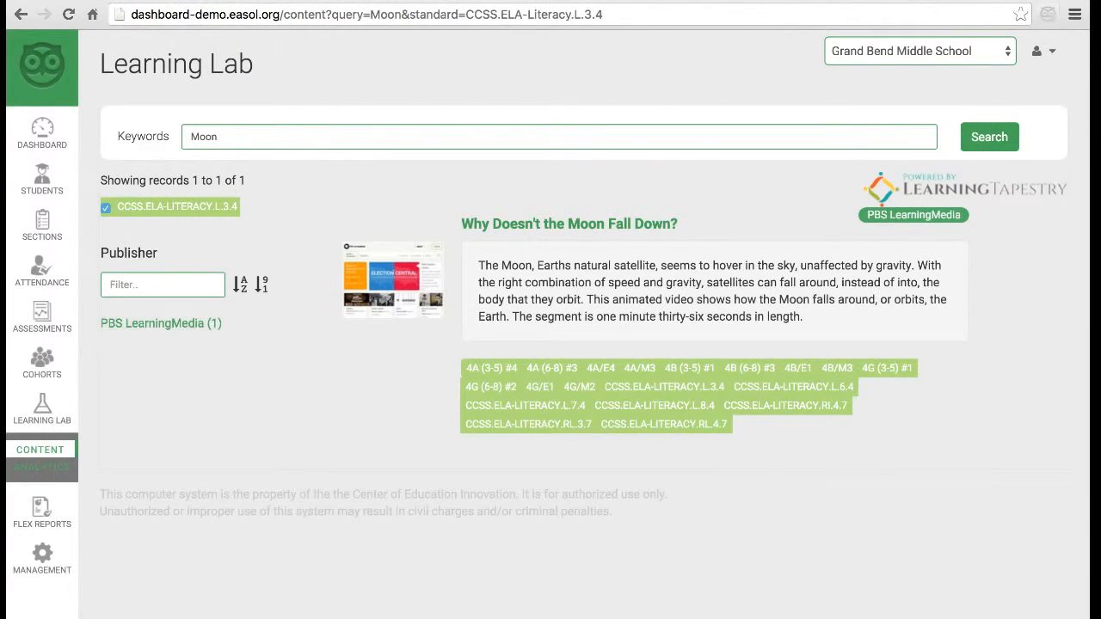
# - Switch back to the Google Classroom tab to see the posted Earth assignment
pyautogui.click(326, 1)
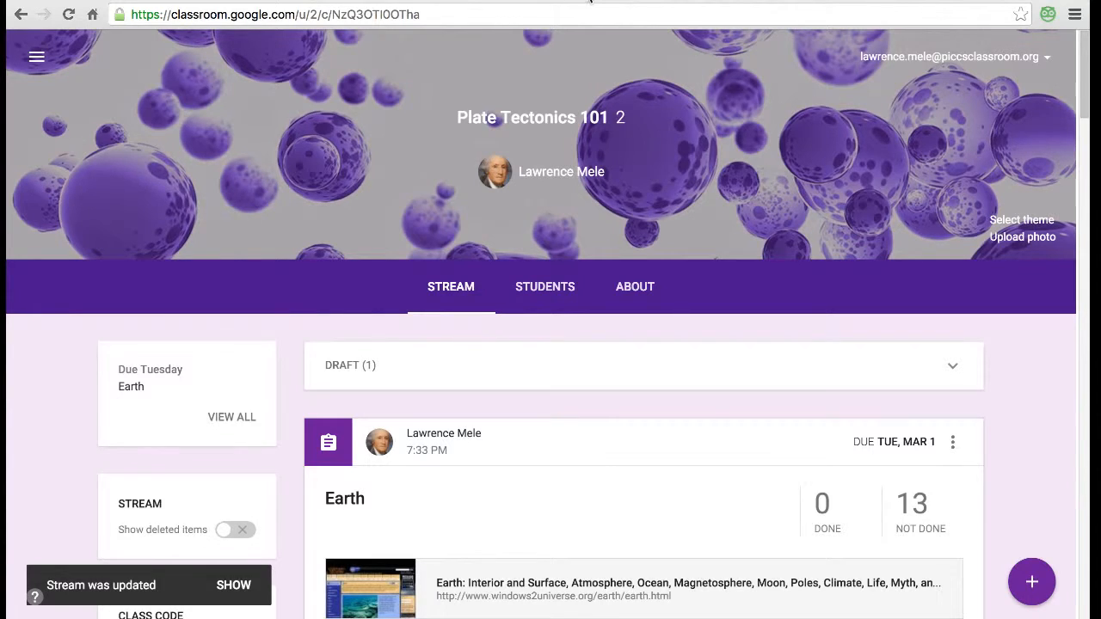
# - Visit ESPN in a new tab, then switch to the EASOL Analytics page of section time-online averages
pyautogui.hotkey('ctrl', 't')
pyautogui.write('esp')
pyautogui.press('Return')
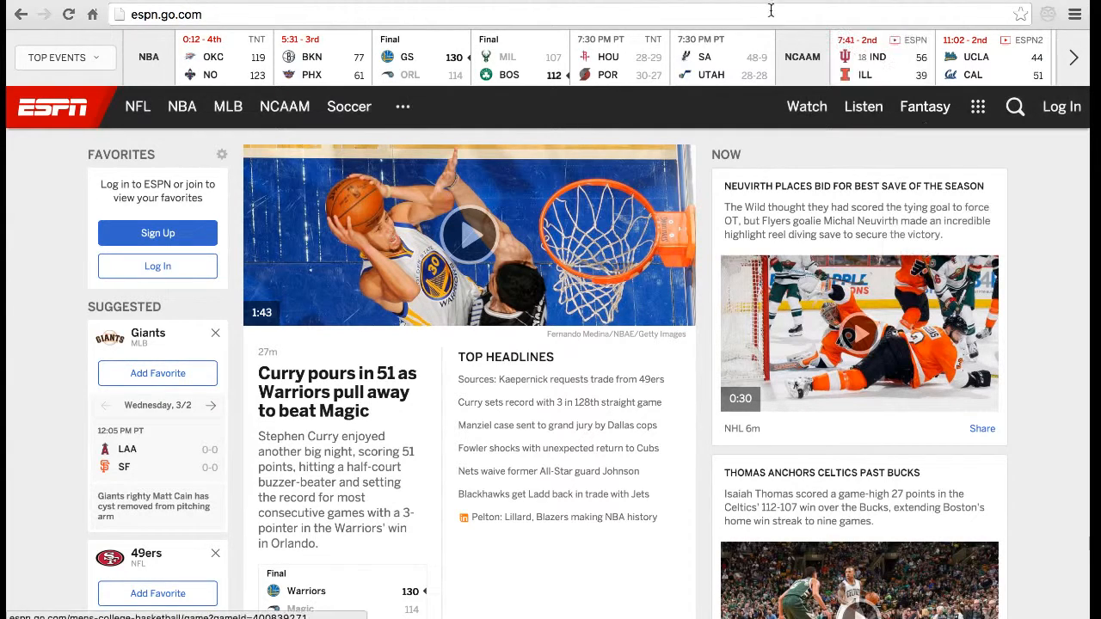
pyautogui.click(745, 1)
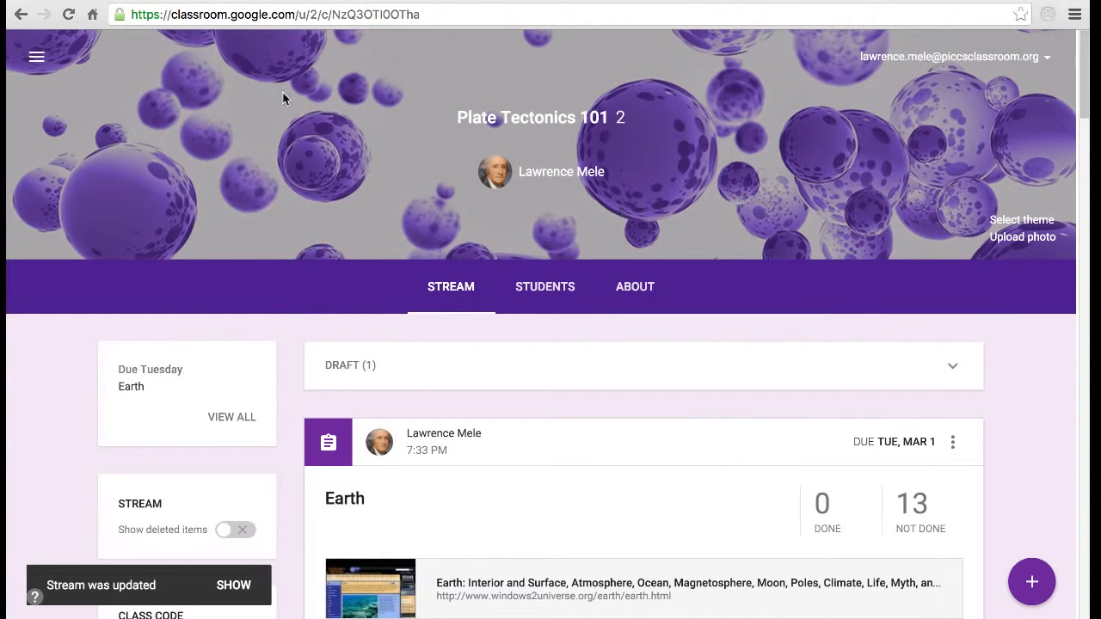
pyautogui.click(161, 0)
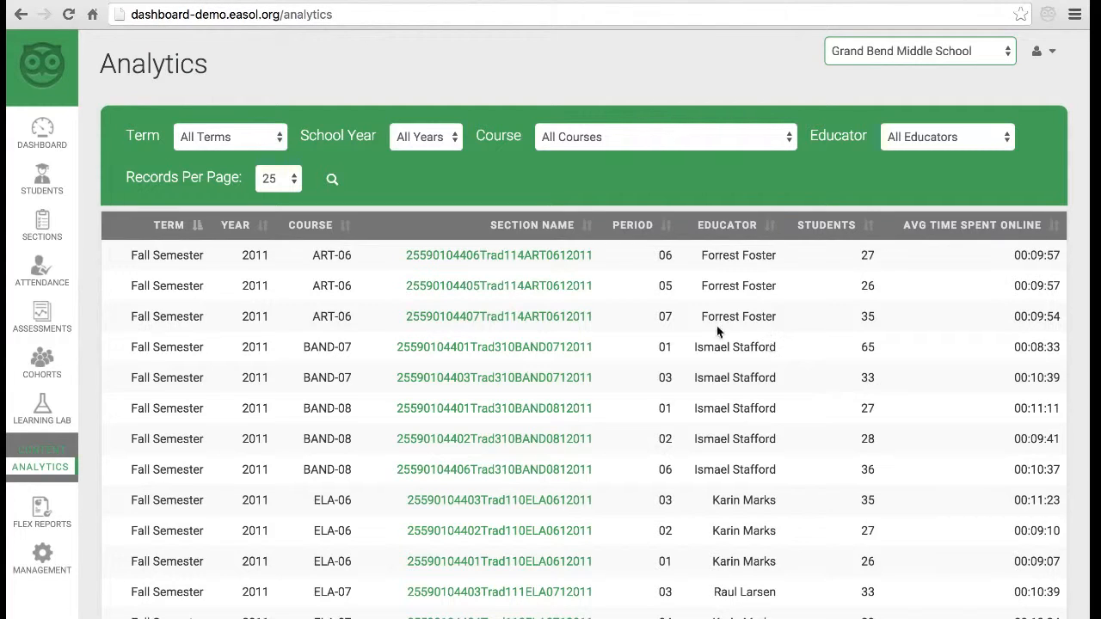
# - Open the period 05 ART-06 section analytics and view the first student's visited URLs
pyautogui.click(521, 286)
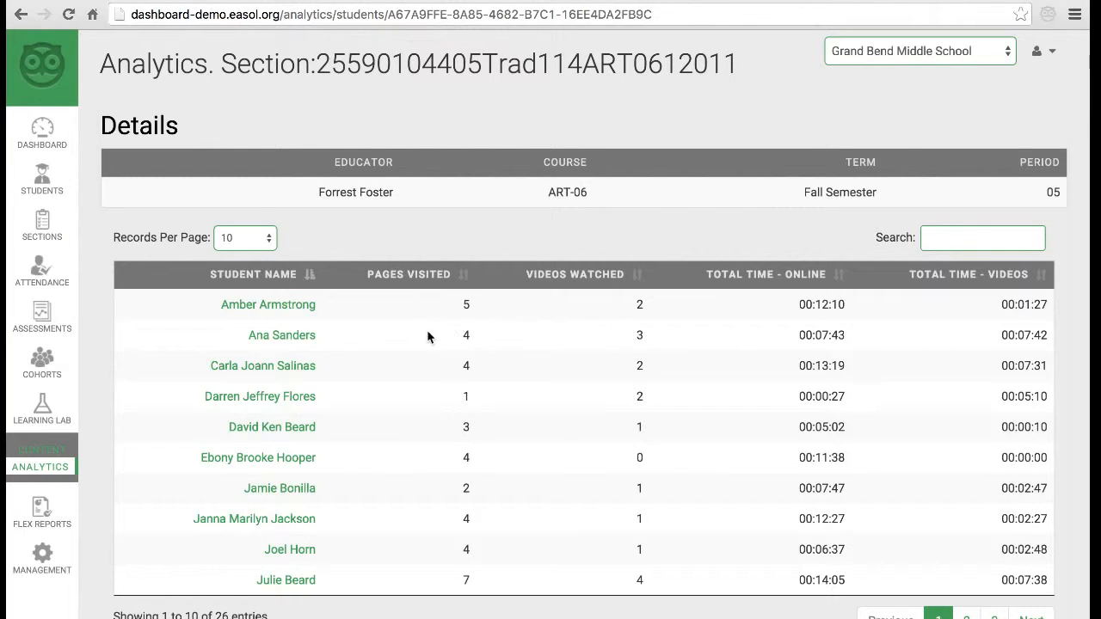
pyautogui.click(286, 306)
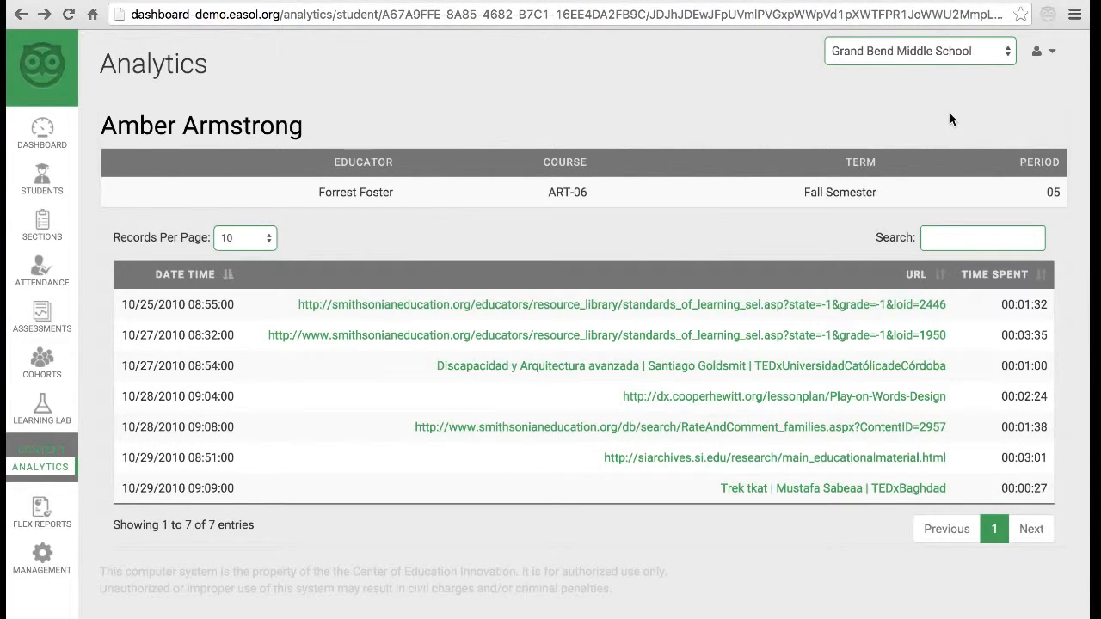
# - Return to the Grand Bend Middle School dashboard, then open a blank browser tab
pyautogui.click(42, 134)
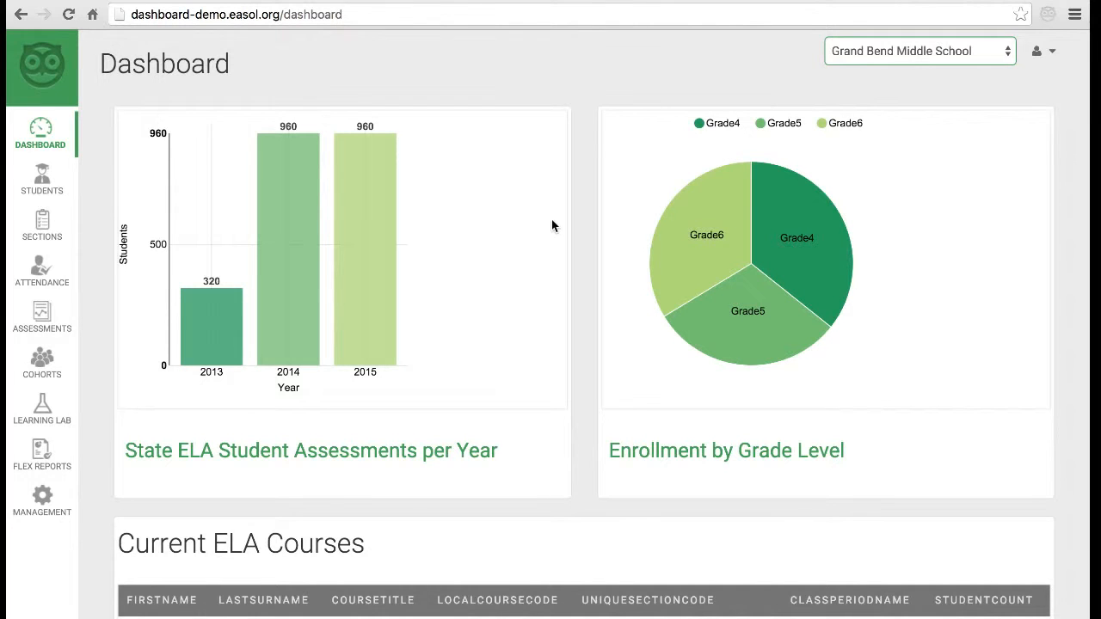
pyautogui.click(757, 1)
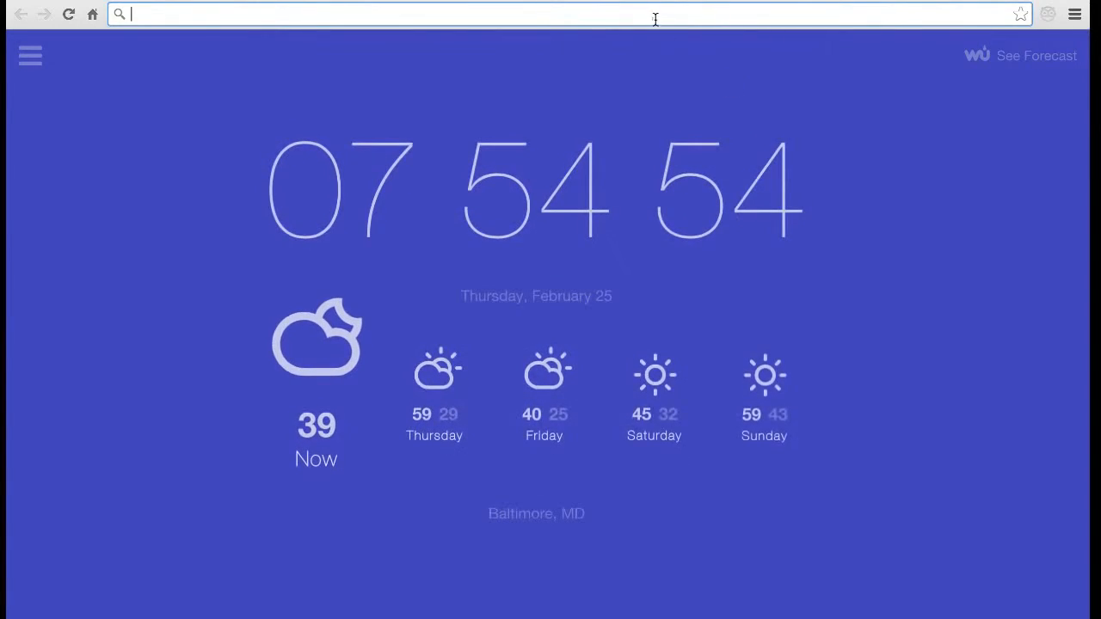
# - Go to github.com/easol and open the EASOL easol repository
pyautogui.click(654, 16)
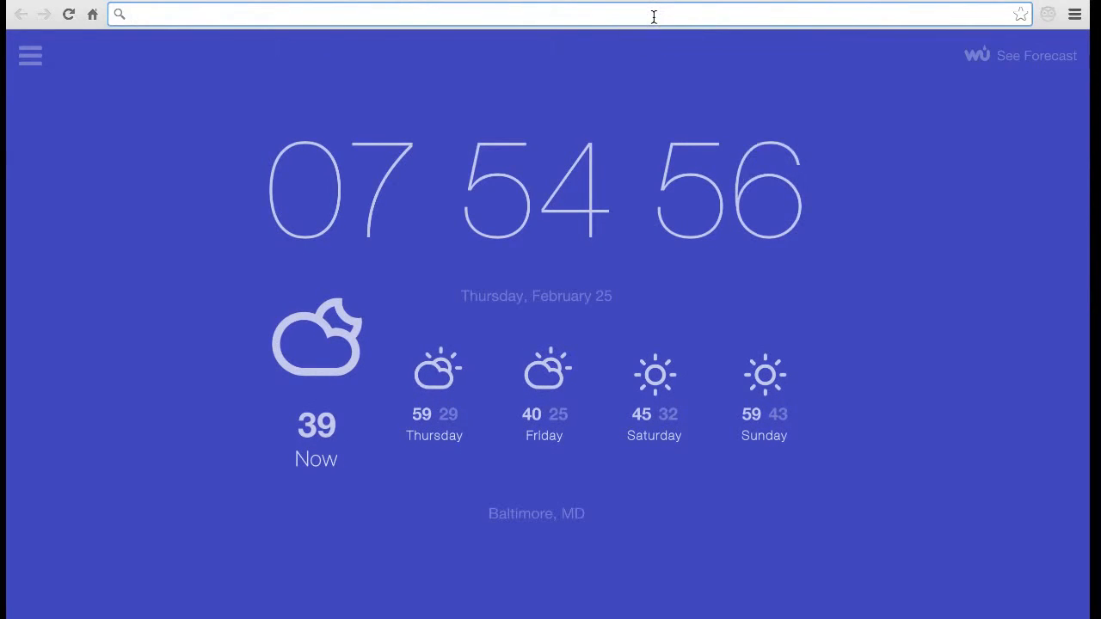
pyautogui.write('github.com/eas')
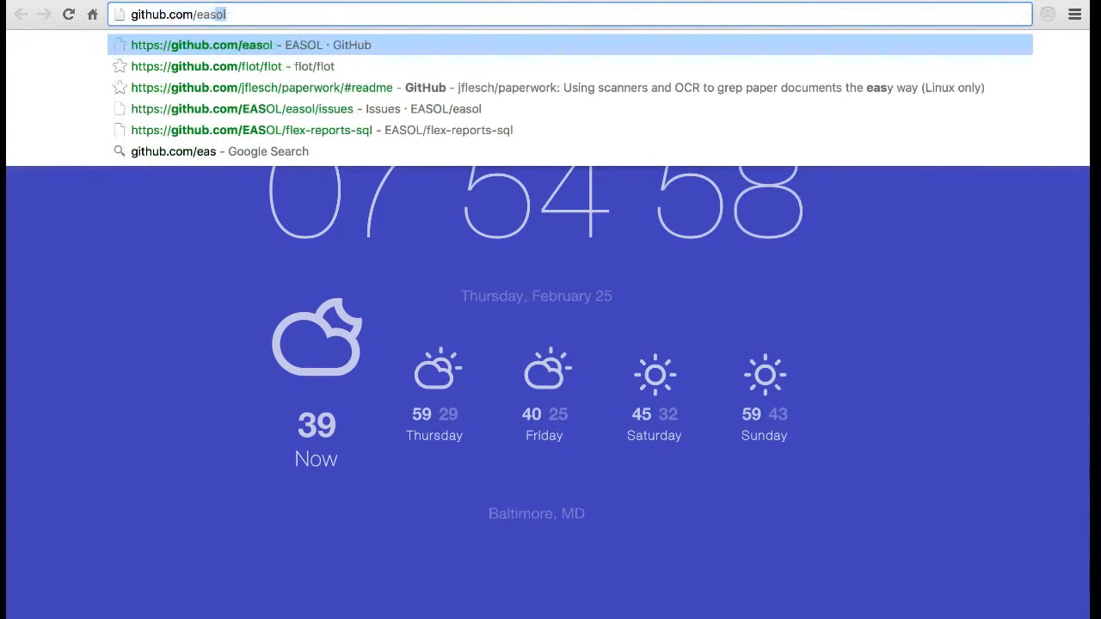
pyautogui.press('Return')
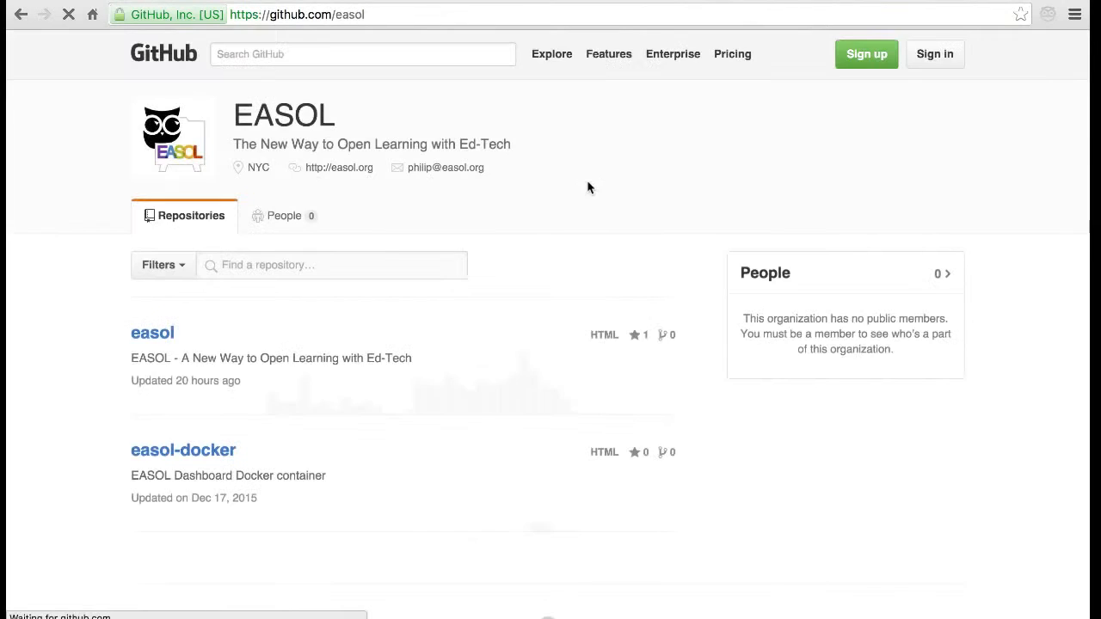
pyautogui.click(153, 336)
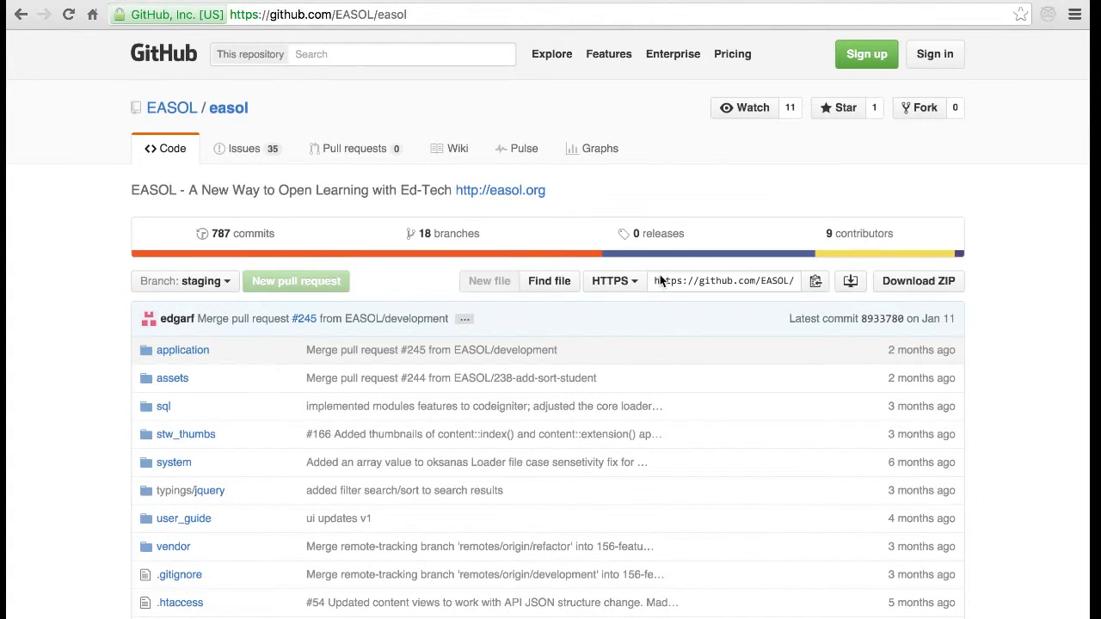
# - Open the easol.org homepage in a new tab
pyautogui.click(922, 1)
pyautogui.write('easol.org')
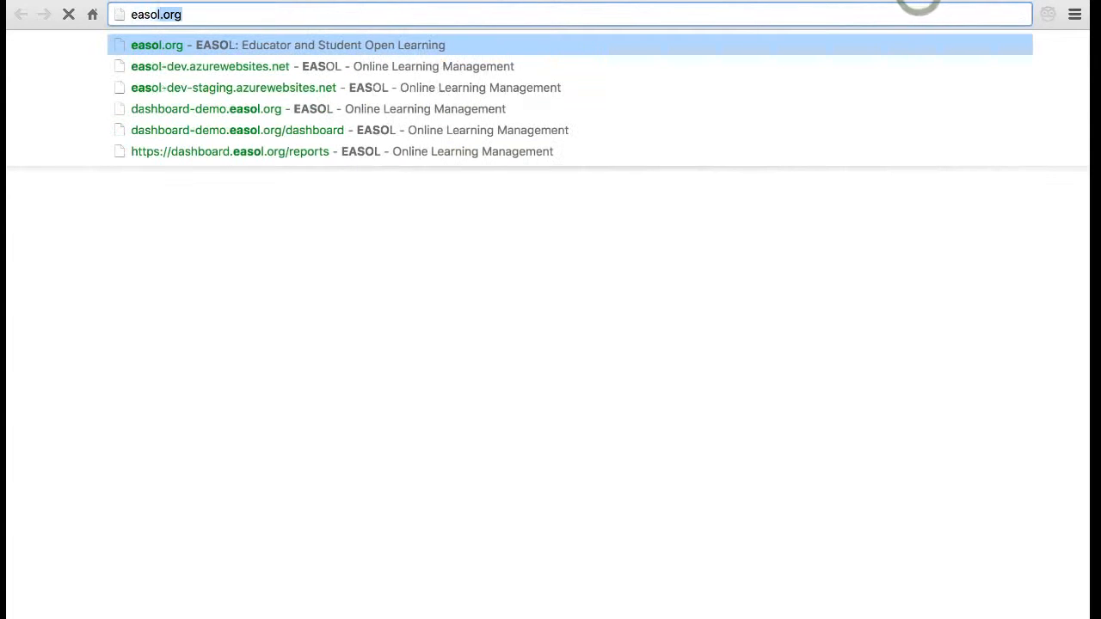
pyautogui.press('Return')
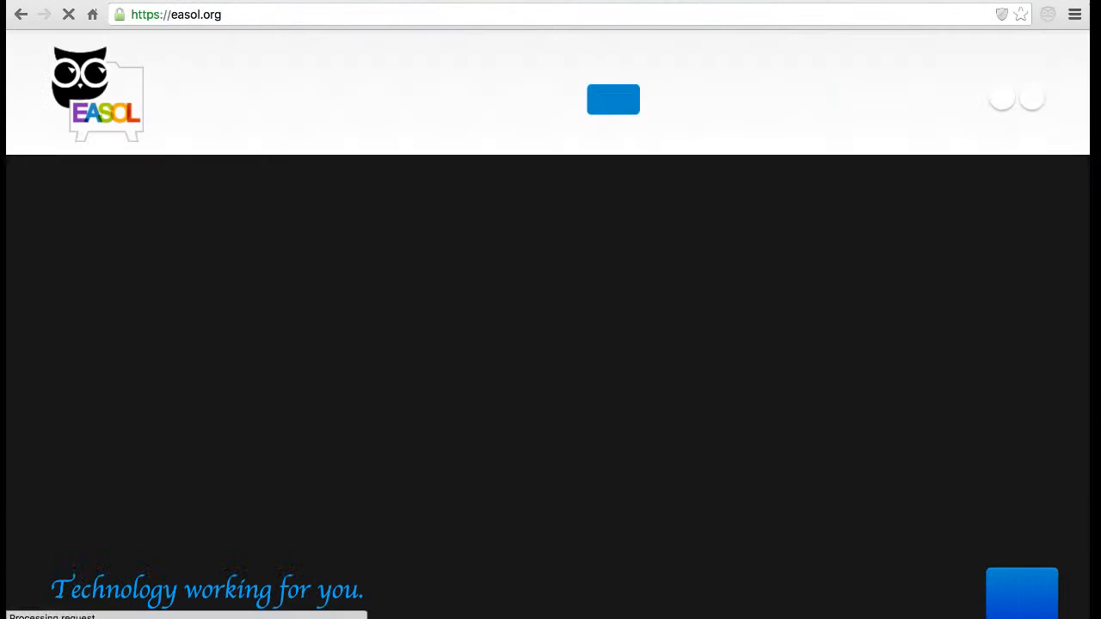